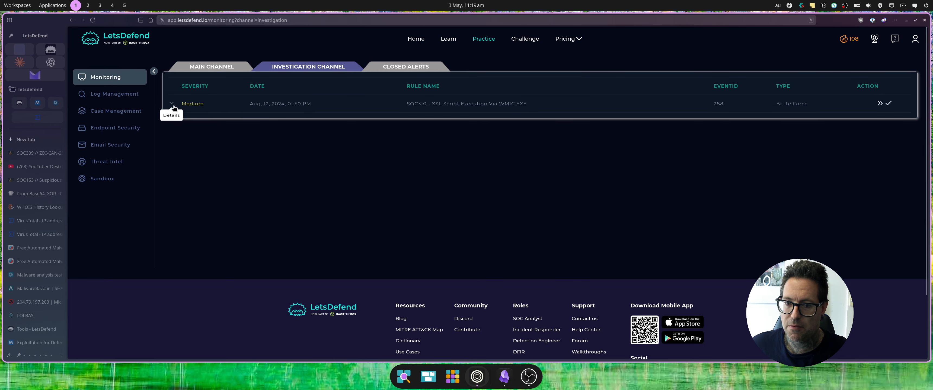
Expand the SOC310 XSL Script Execution Via WMIC.EXE alert and read its level, process names, command line and L1 note.
{"action": "left_click", "coordinate": [172, 104]}
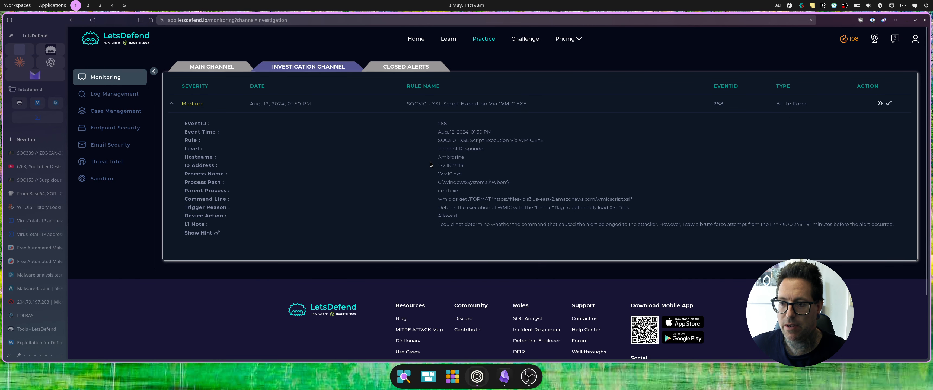
{"action": "double_click", "coordinate": [479, 149]}
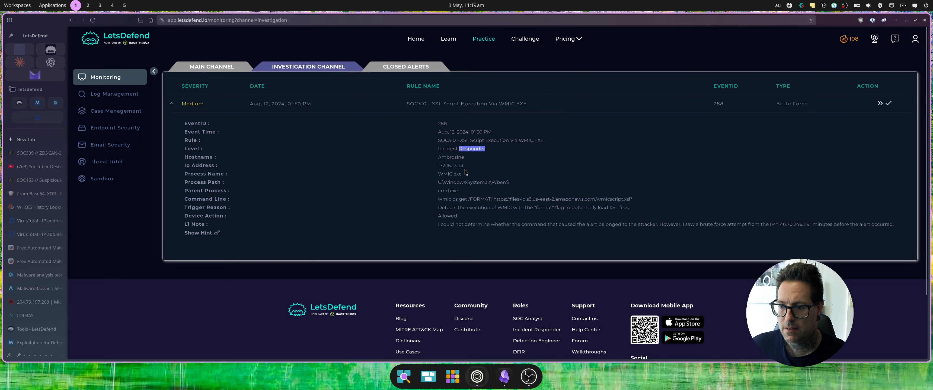
{"action": "double_click", "coordinate": [448, 174]}
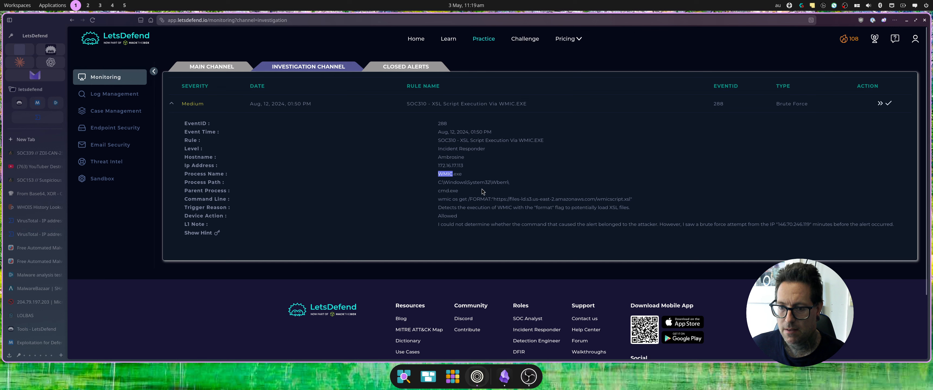
{"action": "left_click", "coordinate": [448, 191]}
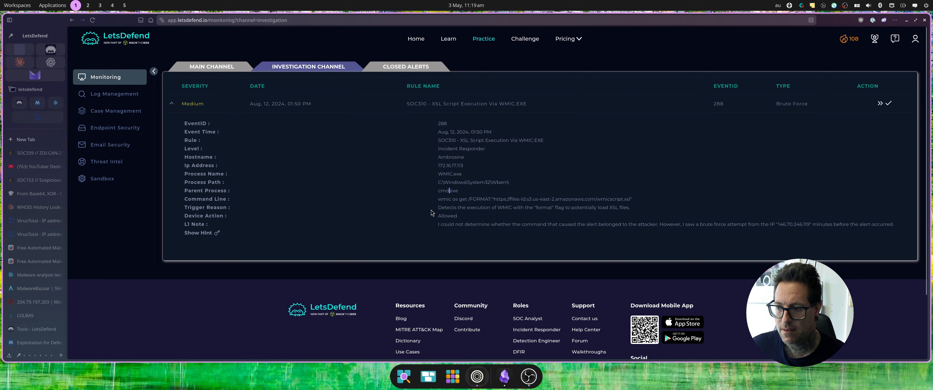
{"action": "double_click", "coordinate": [449, 190]}
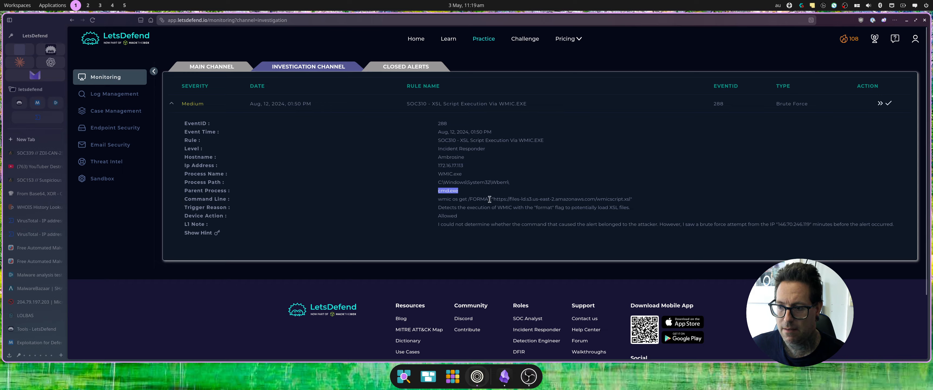
{"action": "left_click_drag", "start_coordinate": [438, 199], "coordinate": [630, 200]}
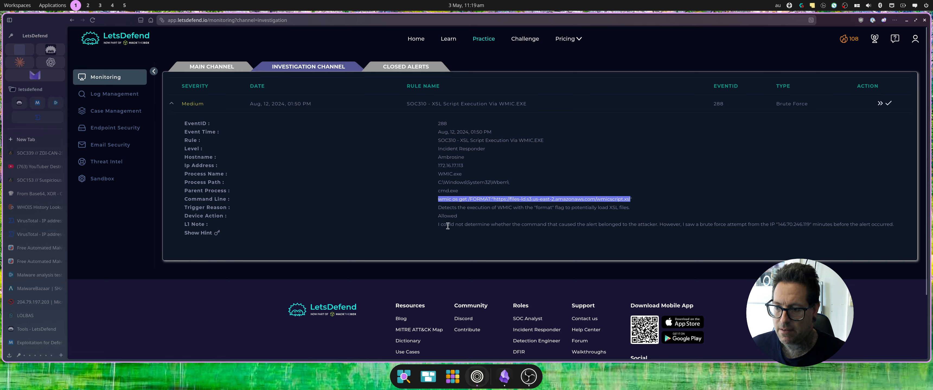
{"action": "triple_click", "coordinate": [198, 225]}
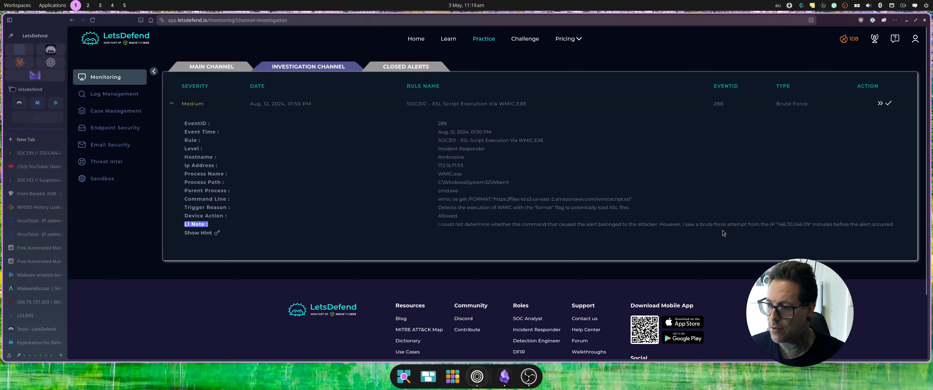
{"action": "double_click", "coordinate": [782, 226]}
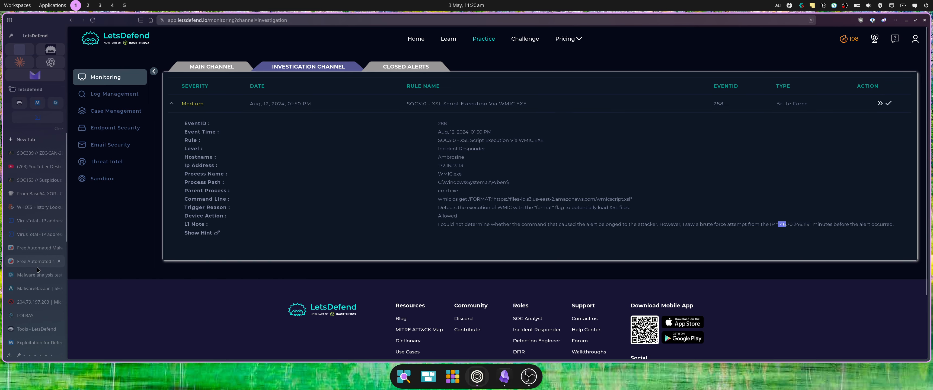
Switch to the LOLBAS site, search the binaries for "wm" and open the Wmic.exe entry.
{"action": "left_click", "coordinate": [27, 315]}
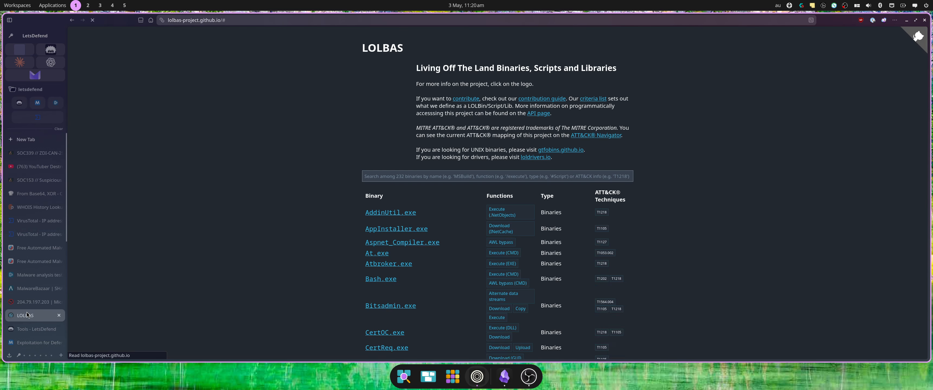
{"action": "left_click", "coordinate": [394, 173]}
{"action": "type", "text": "wm"}
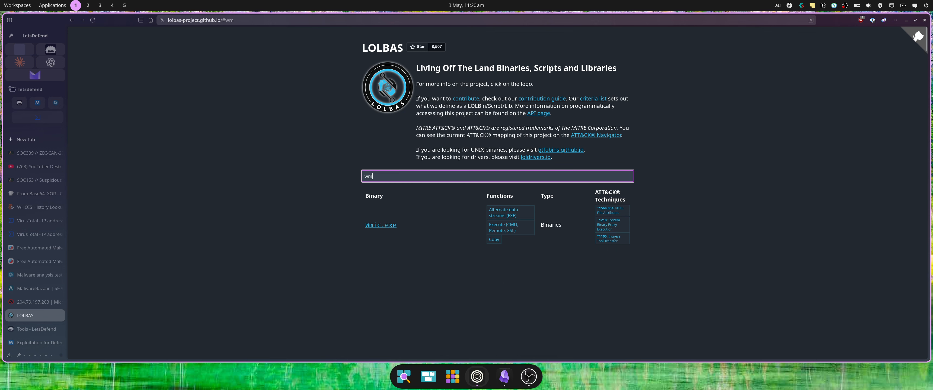
{"action": "left_click", "coordinate": [377, 228]}
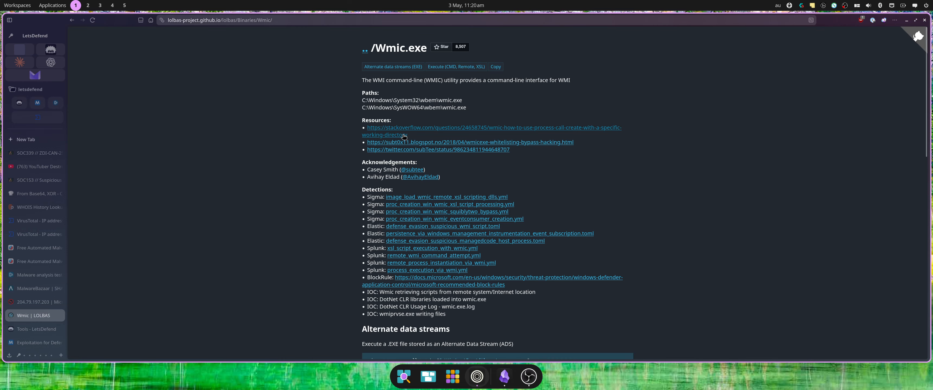
Examine the Wmic.exe entry's detections and execution examples, especially the command that loads a remote XSL file through /format.
{"action": "scroll", "coordinate": [362, 224], "scroll_direction": "down", "scroll_amount": 3}
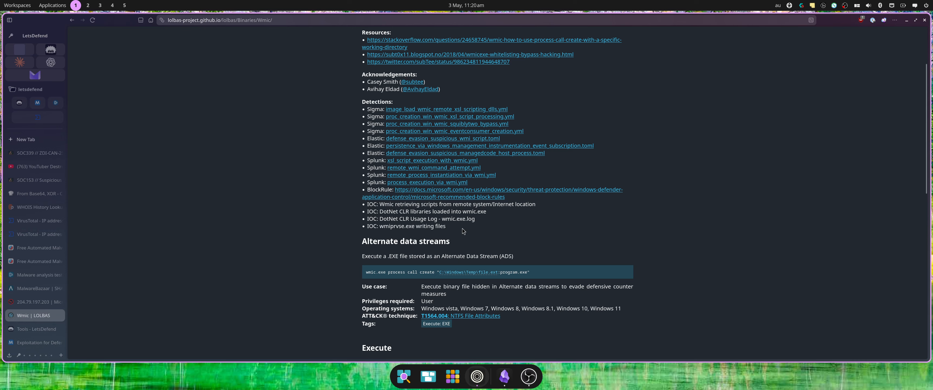
{"action": "scroll", "coordinate": [442, 214], "scroll_direction": "down", "scroll_amount": 3}
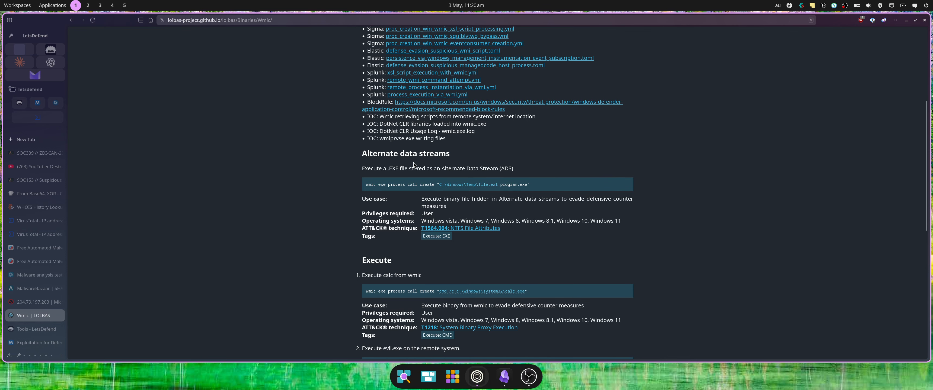
{"action": "scroll", "coordinate": [391, 189], "scroll_direction": "down", "scroll_amount": 3}
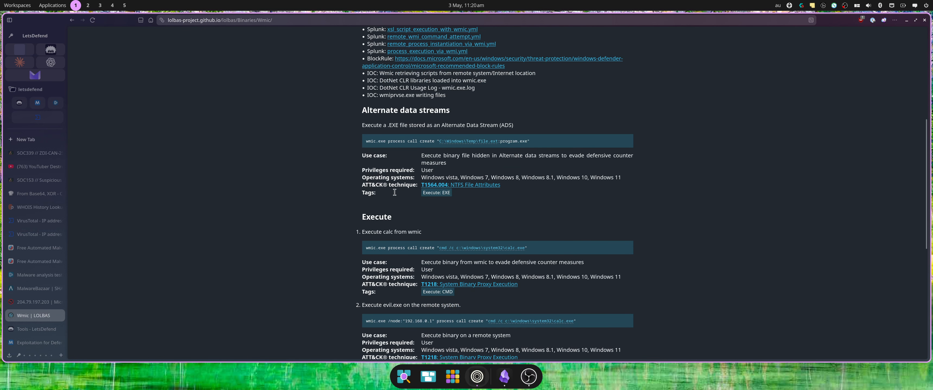
{"action": "scroll", "coordinate": [442, 224], "scroll_direction": "down", "scroll_amount": 2}
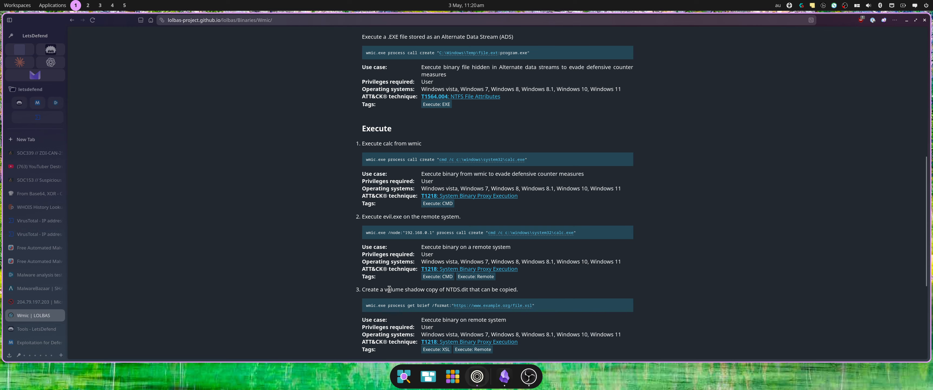
{"action": "scroll", "coordinate": [399, 300], "scroll_direction": "down", "scroll_amount": 3}
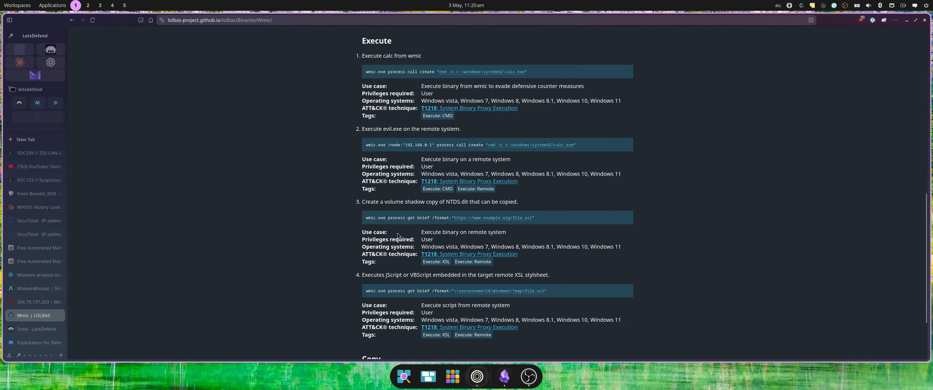
{"action": "left_click_drag", "start_coordinate": [391, 218], "coordinate": [442, 218]}
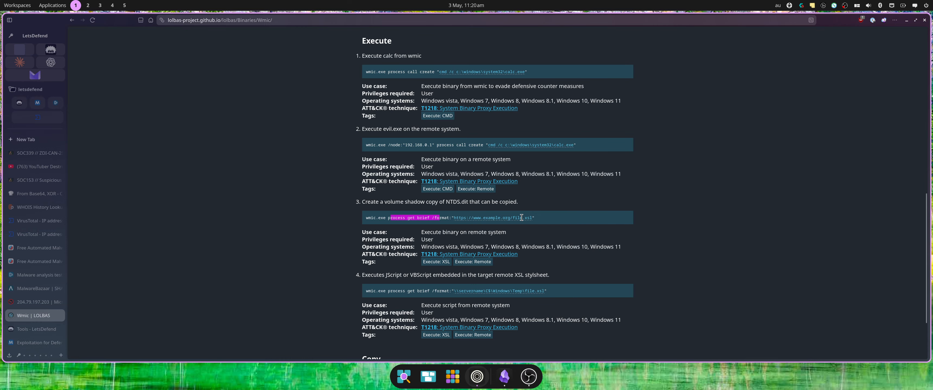
{"action": "scroll", "coordinate": [514, 232], "scroll_direction": "down", "scroll_amount": 3}
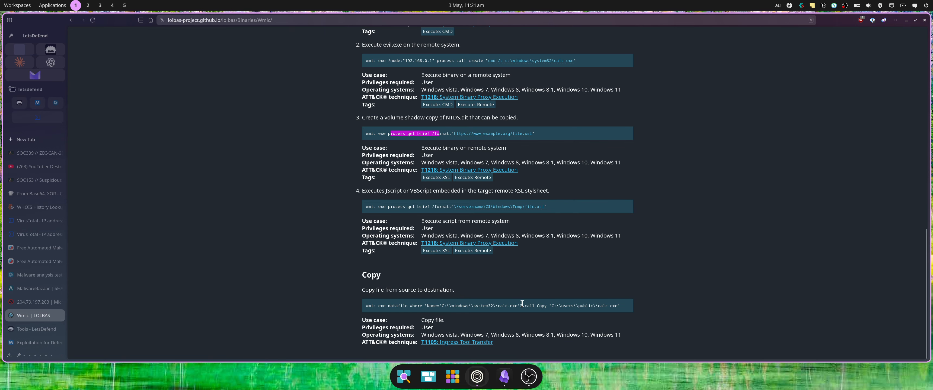
{"action": "scroll", "coordinate": [510, 250], "scroll_direction": "up", "scroll_amount": 20}
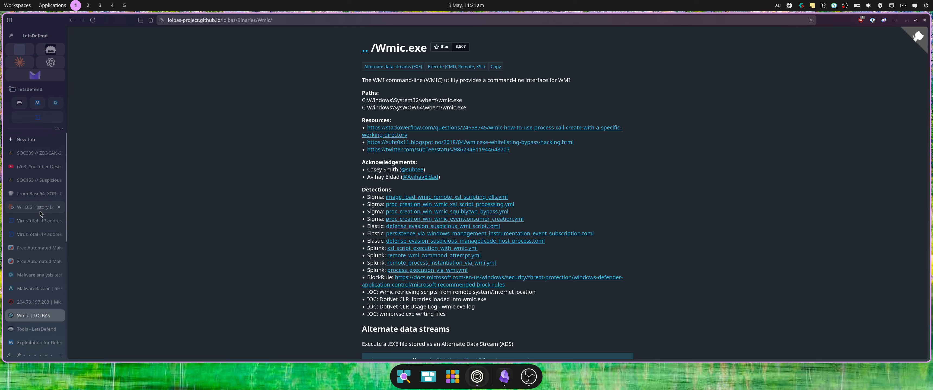
Return to the LetsDefend alert and copy the XSL script URL from its command line.
{"action": "scroll", "coordinate": [41, 217], "scroll_direction": "down", "scroll_amount": 4}
{"action": "left_click", "coordinate": [40, 244]}
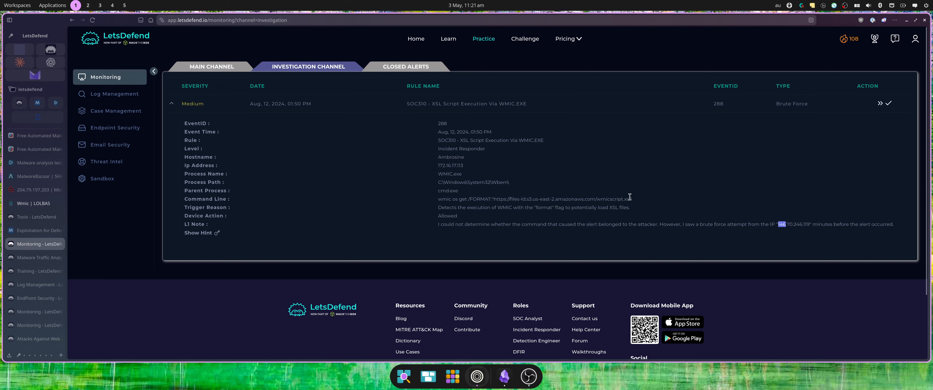
{"action": "mouse_move", "coordinate": [630, 200]}
{"action": "left_mouse_down"}
{"action": "mouse_move", "coordinate": [493, 200]}
{"action": "mouse_move", "coordinate": [631, 200]}
{"action": "left_mouse_up"}
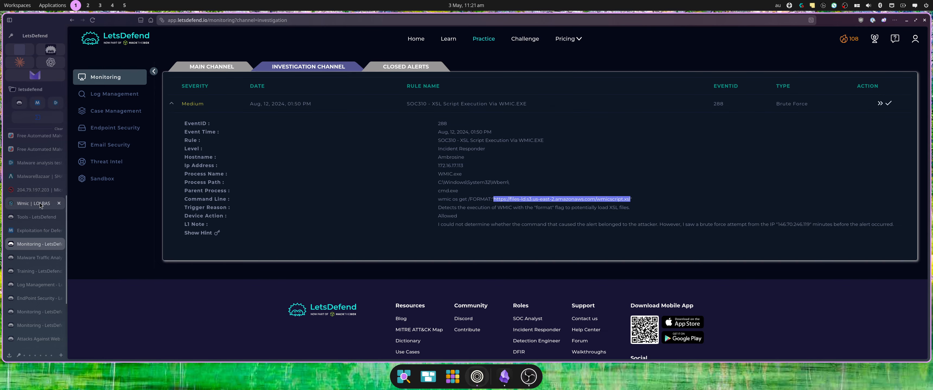
{"action": "left_click", "coordinate": [35, 217]}
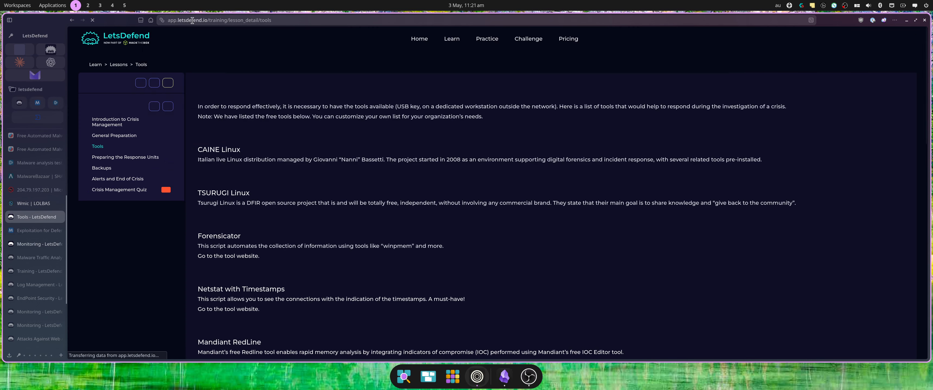
{"action": "left_click", "coordinate": [258, 20]}
{"action": "type", "text": "virustotal.com/"}
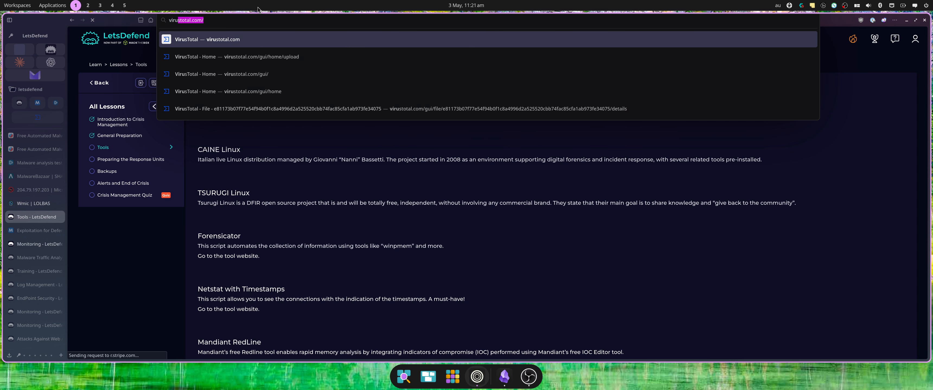
{"action": "key", "text": "Return"}
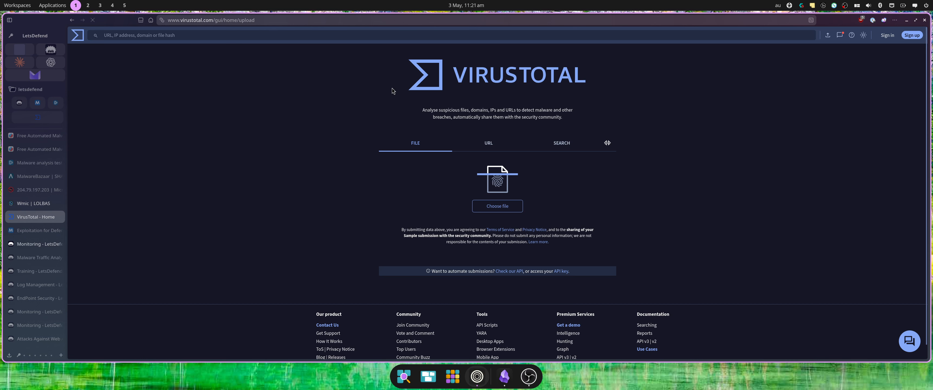
{"action": "left_click", "coordinate": [165, 35]}
{"action": "key", "text": "ctrl+v"}
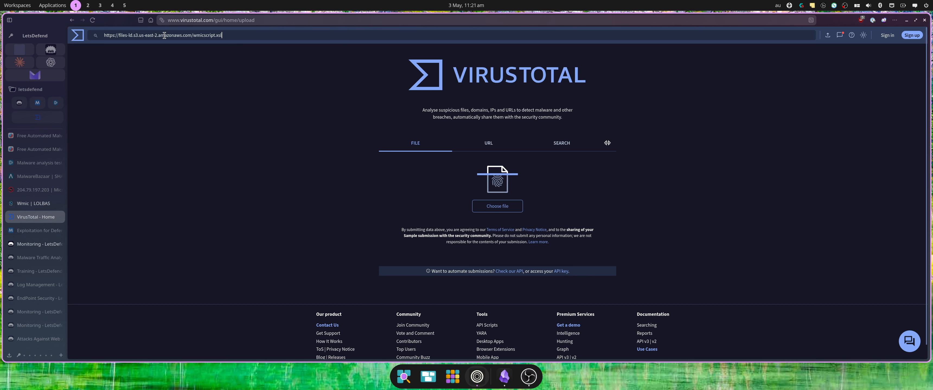
{"action": "key", "text": "Return"}
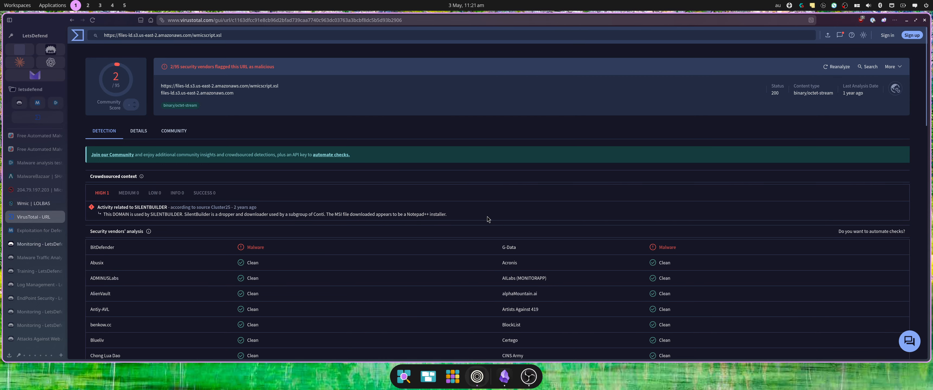
Review the URL report's vendor detections, community comments, and details such as submission history and HTTP response.
{"action": "scroll", "coordinate": [467, 217], "scroll_direction": "down", "scroll_amount": 5}
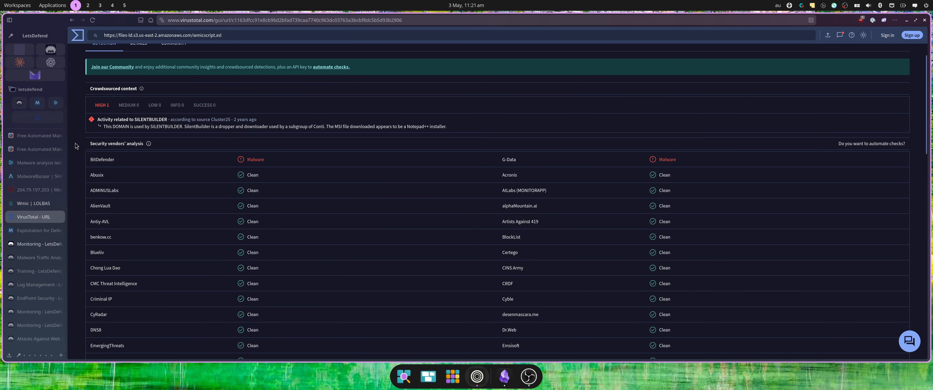
{"action": "scroll", "coordinate": [213, 138], "scroll_direction": "up", "scroll_amount": 5}
{"action": "left_click", "coordinate": [174, 132]}
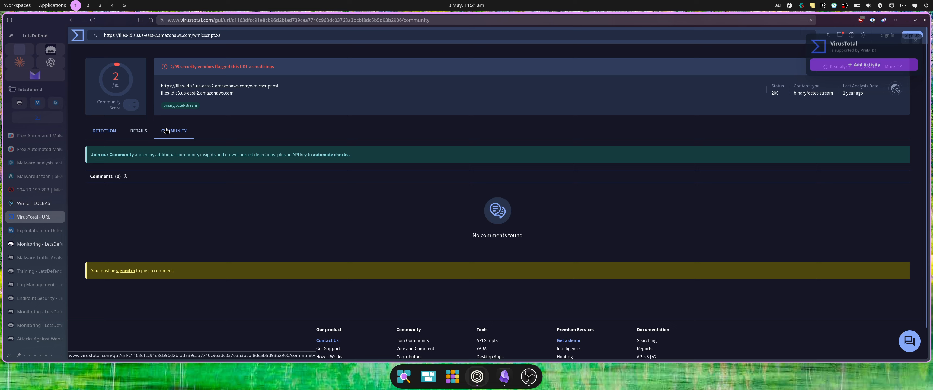
{"action": "left_click", "coordinate": [139, 134]}
{"action": "scroll", "coordinate": [212, 222], "scroll_direction": "down", "scroll_amount": 5}
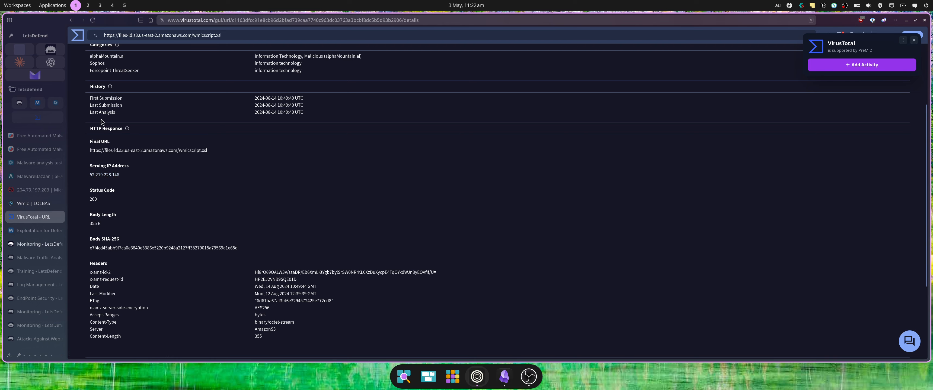
Return to the LetsDefend alert, check the brute-force source IP in the L1 note and copy the affected host's IP address.
{"action": "left_click", "coordinate": [33, 244]}
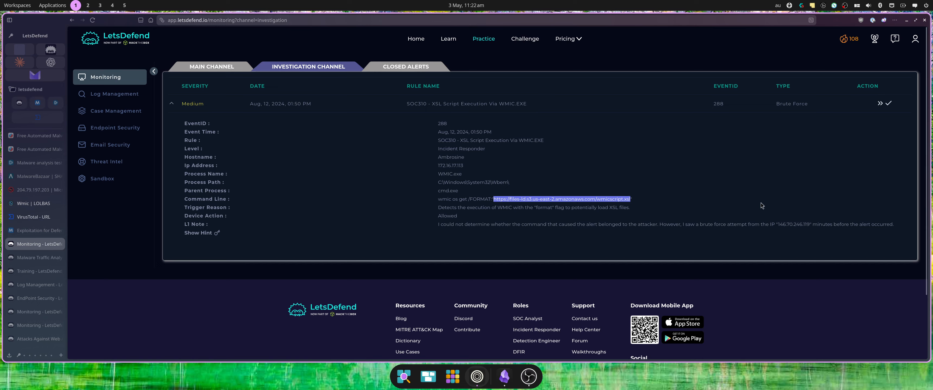
{"action": "left_click_drag", "start_coordinate": [810, 225], "coordinate": [776, 223]}
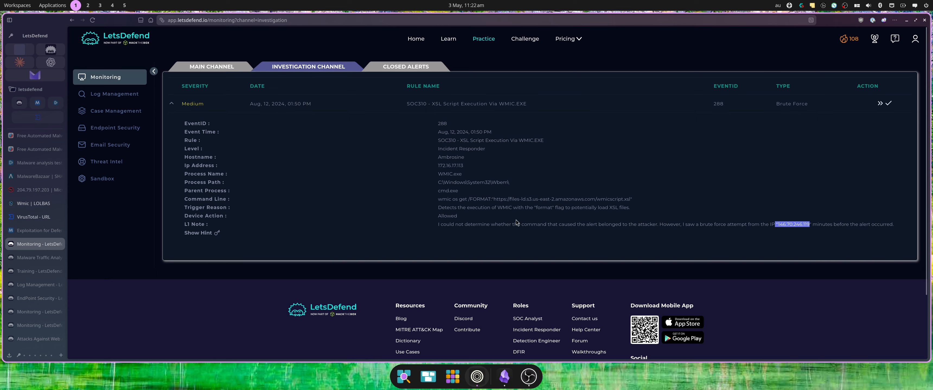
{"action": "double_click", "coordinate": [445, 167]}
{"action": "key", "text": "ctrl+c"}
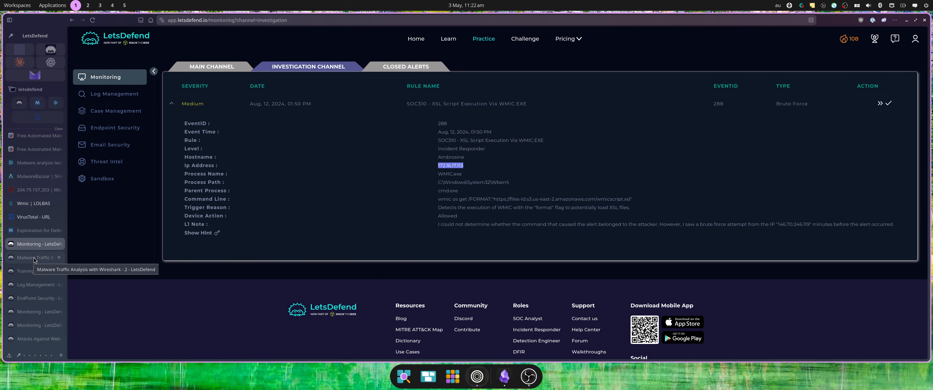
Open LetsDefend's Log Management page in the other browser tab.
{"action": "left_click", "coordinate": [36, 285]}
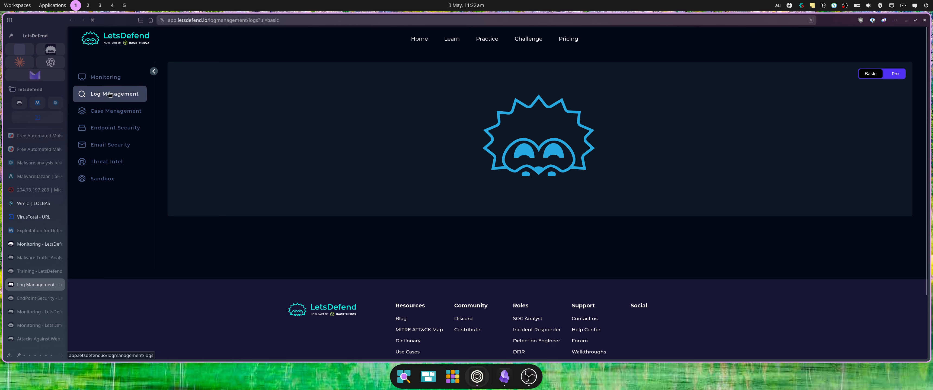
{"action": "left_click", "coordinate": [109, 111]}
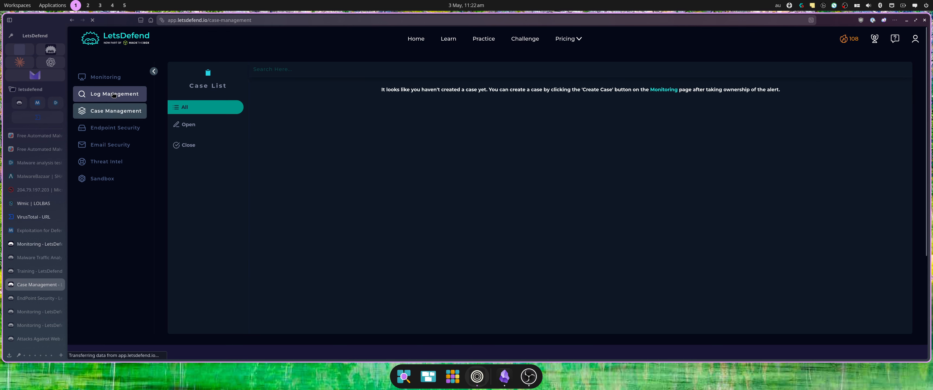
{"action": "left_click", "coordinate": [111, 94]}
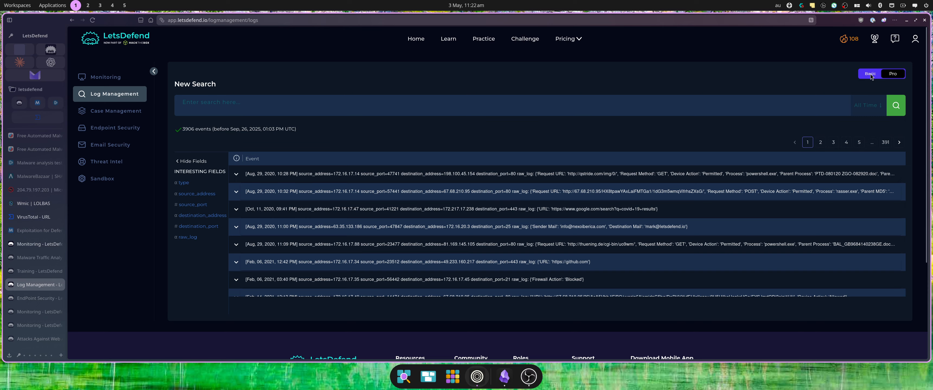
Switch Log Management to the Basic view, filter the logs by the host IP 172.16.17.113 and cross-check it against the alert.
{"action": "left_click", "coordinate": [870, 74]}
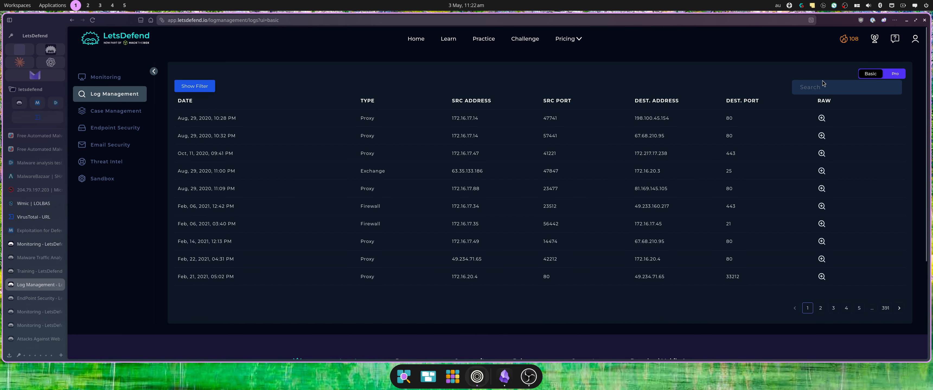
{"action": "left_click", "coordinate": [832, 84]}
{"action": "key", "text": "ctrl+v"}
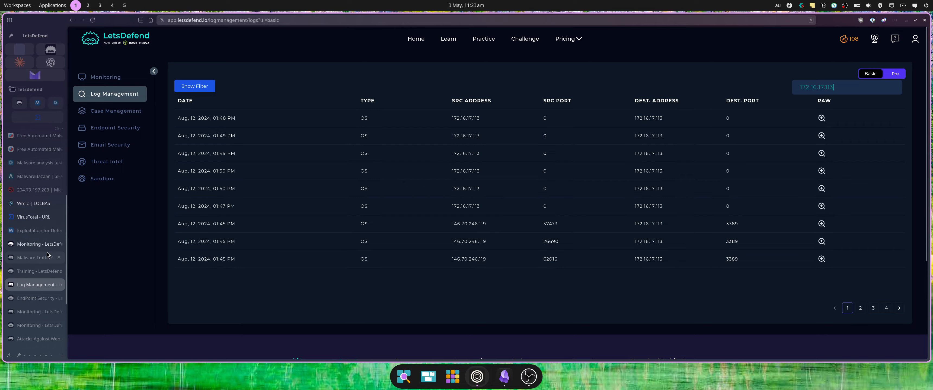
{"action": "left_click", "coordinate": [39, 244]}
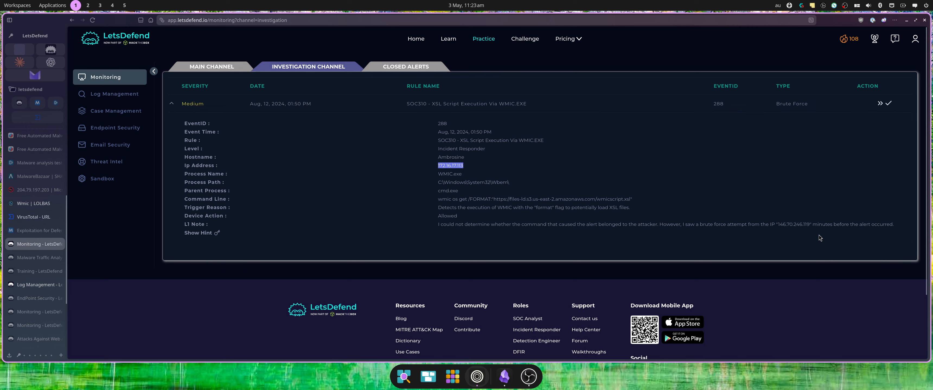
{"action": "left_click", "coordinate": [41, 285]}
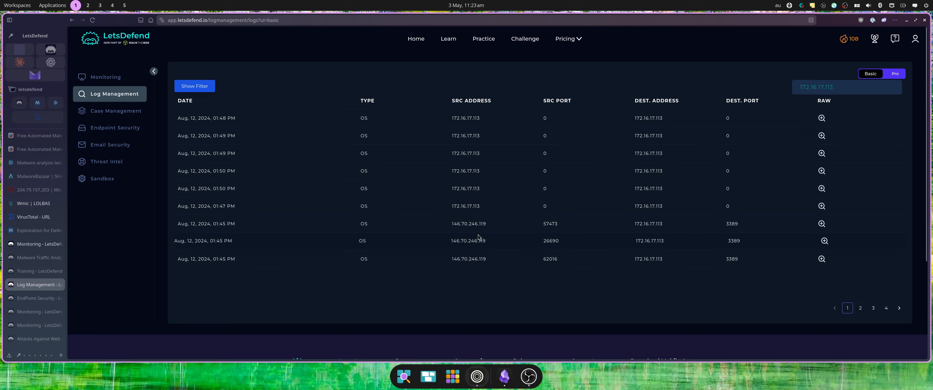
Copy the source IP 146.70.246.119 from the 01:45 PM log entry and look it up on AbuseIPDB.
{"action": "mouse_move", "coordinate": [486, 224]}
{"action": "left_mouse_down"}
{"action": "mouse_move", "coordinate": [451, 224]}
{"action": "mouse_move", "coordinate": [485, 224]}
{"action": "left_mouse_up"}
{"action": "key", "text": "ctrl+c"}
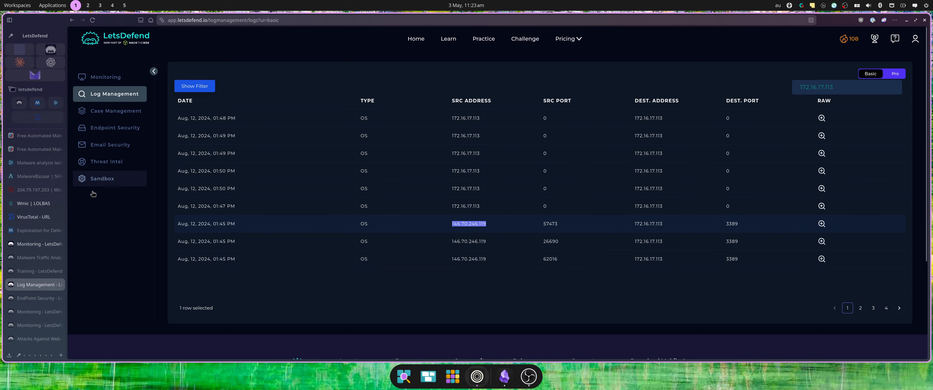
{"action": "left_click", "coordinate": [30, 192]}
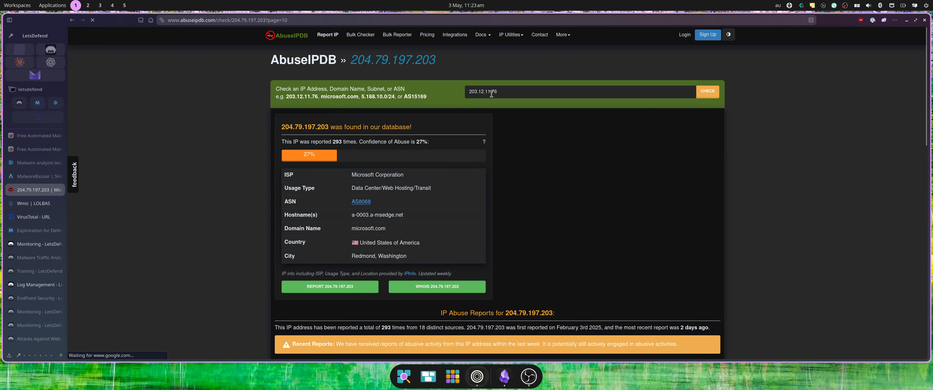
{"action": "left_click", "coordinate": [503, 91]}
{"action": "key", "text": "ctrl+v"}
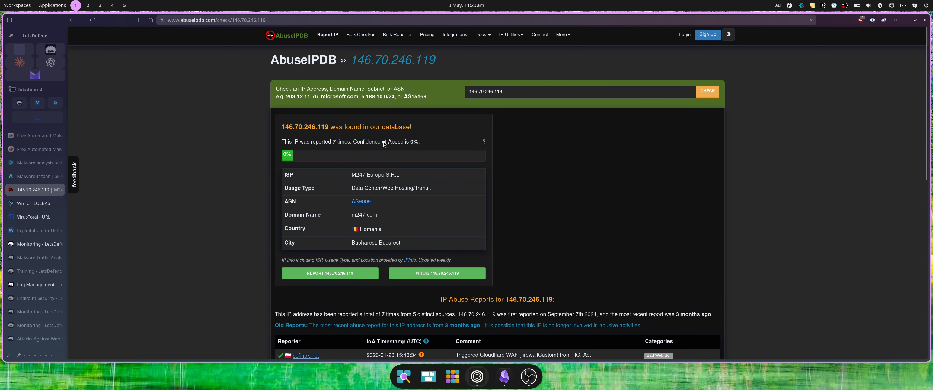
Review the AbuseIPDB record for 146.70.246.119, including its ISP details, report comments and abuse categories.
{"action": "scroll", "coordinate": [329, 163], "scroll_direction": "down", "scroll_amount": 3}
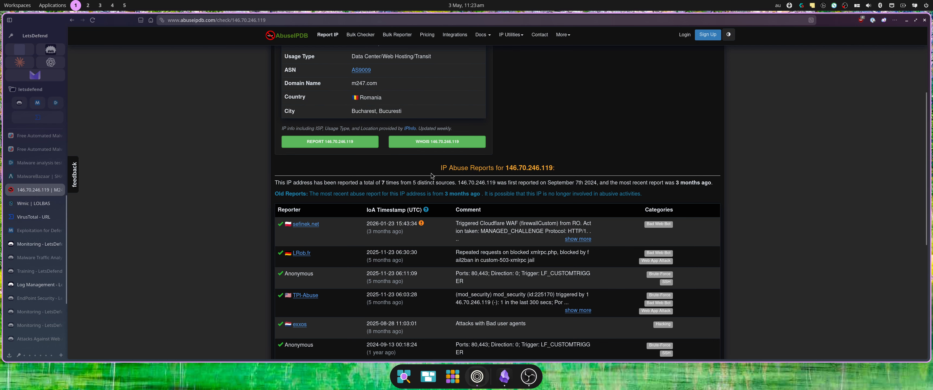
{"action": "scroll", "coordinate": [420, 173], "scroll_direction": "up", "scroll_amount": 1}
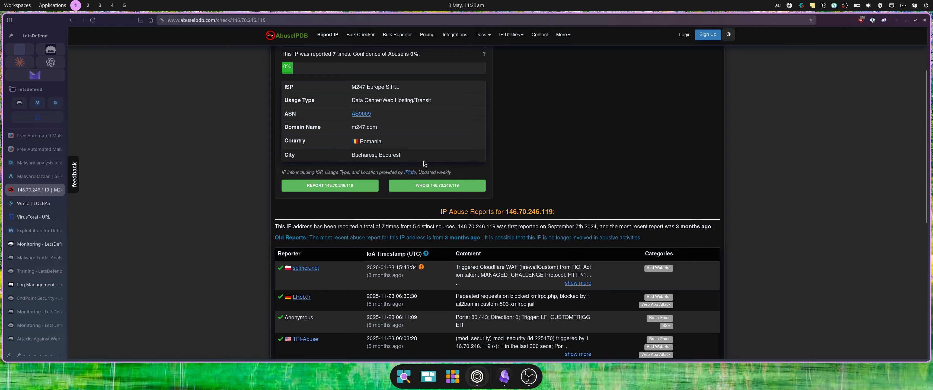
{"action": "scroll", "coordinate": [425, 164], "scroll_direction": "down", "scroll_amount": 4}
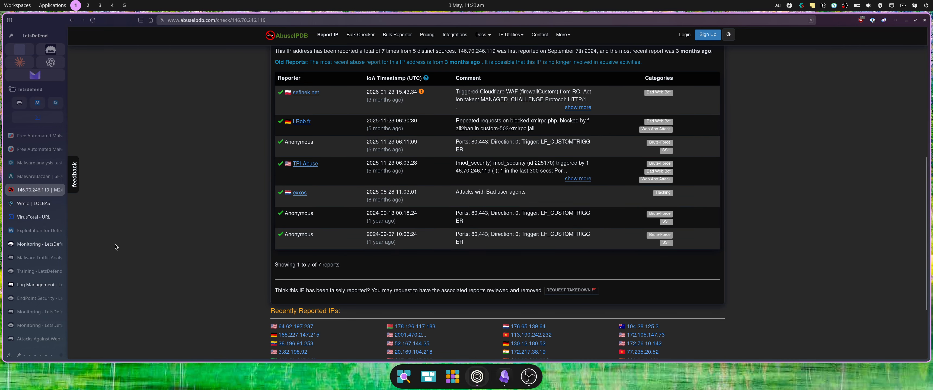
Check the alert's event time, return to the filtered logs and inspect the raw logs of the 01:45 PM connections from 146.70.246.119.
{"action": "left_click", "coordinate": [35, 248]}
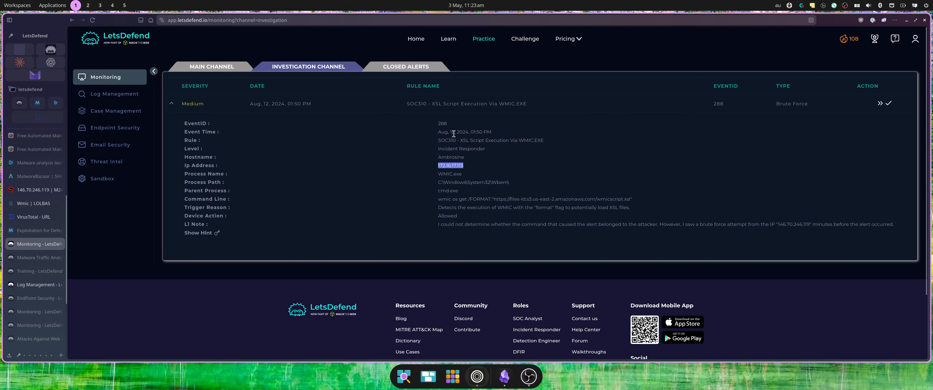
{"action": "left_click", "coordinate": [43, 285]}
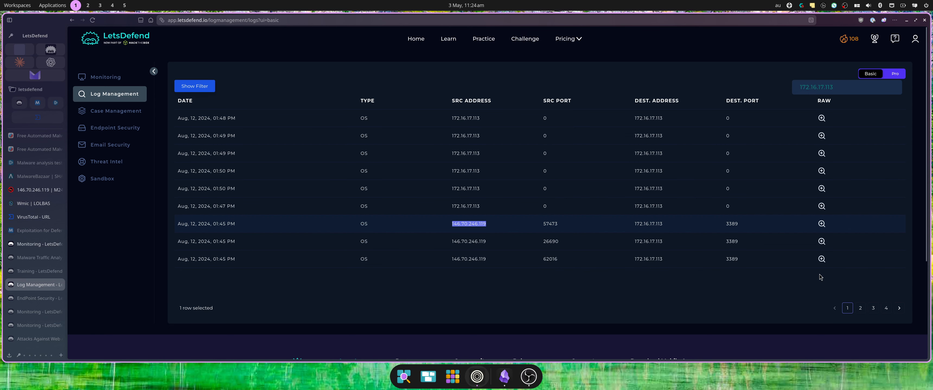
{"action": "left_click", "coordinate": [825, 225]}
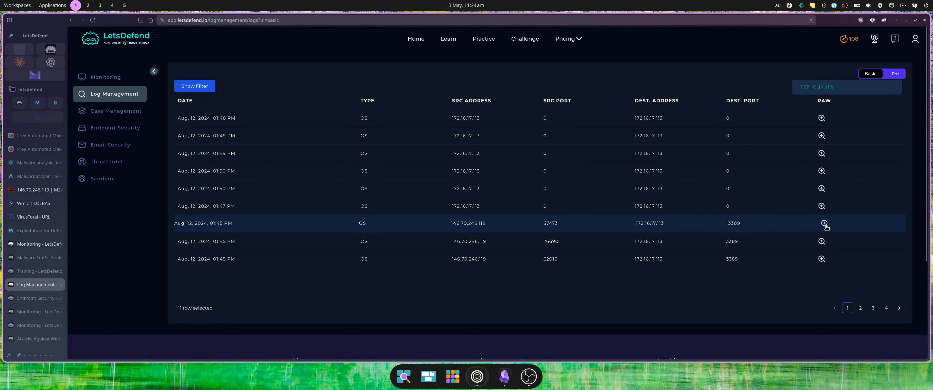
{"action": "left_click", "coordinate": [824, 224]}
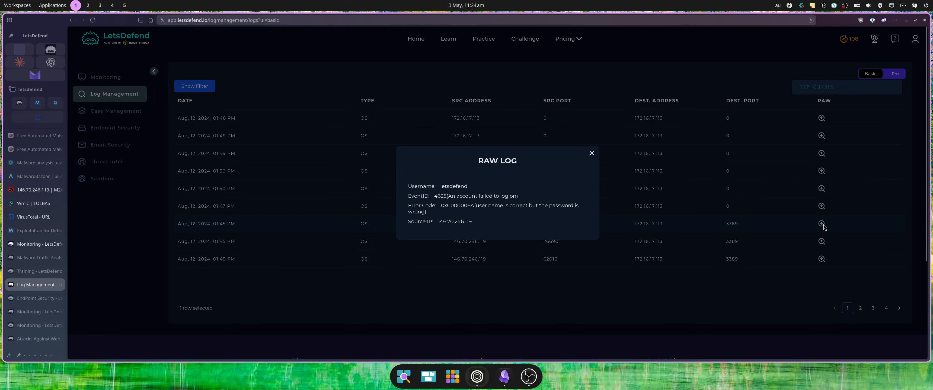
{"action": "left_click", "coordinate": [812, 240]}
{"action": "left_click", "coordinate": [821, 241]}
{"action": "left_click", "coordinate": [825, 241]}
{"action": "left_click", "coordinate": [822, 259]}
{"action": "left_click", "coordinate": [822, 260]}
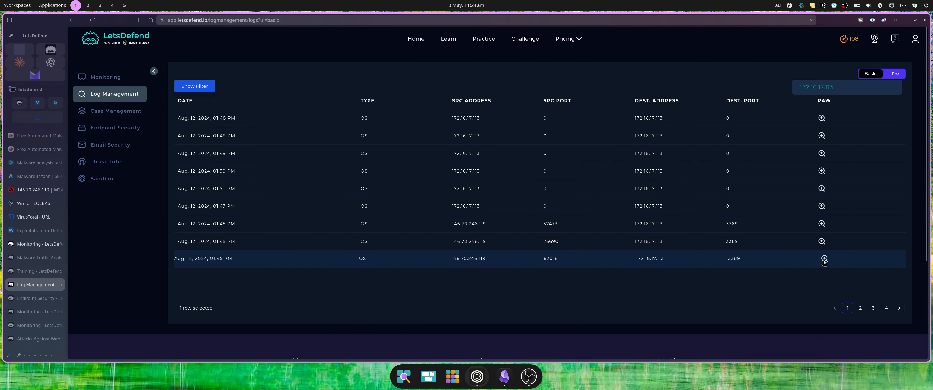
Open the second page of log results and inspect the raw logs of its OS events from 146.70.246.119 one by one.
{"action": "left_click", "coordinate": [861, 308]}
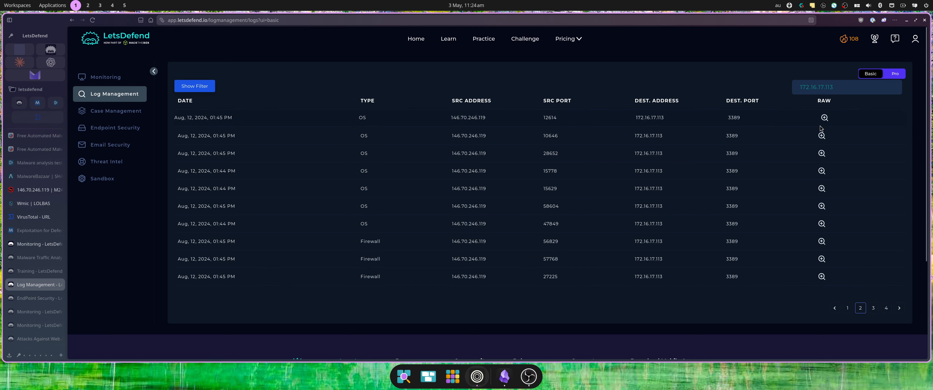
{"action": "left_click", "coordinate": [824, 119]}
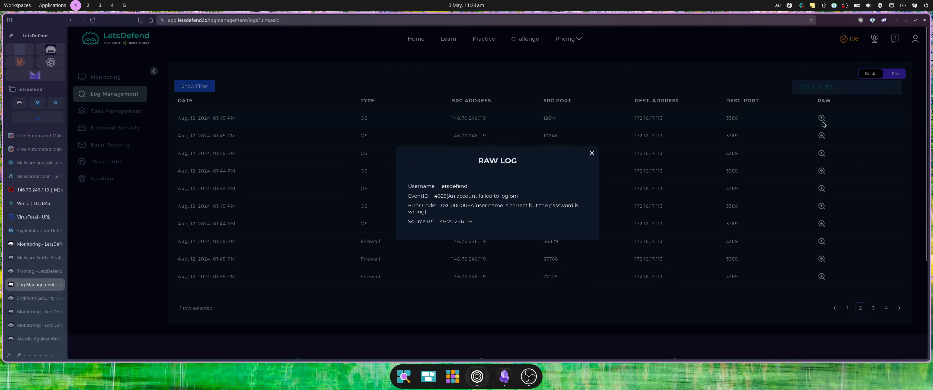
{"action": "left_click", "coordinate": [821, 140]}
{"action": "left_click", "coordinate": [823, 137]}
{"action": "left_click", "coordinate": [824, 141]}
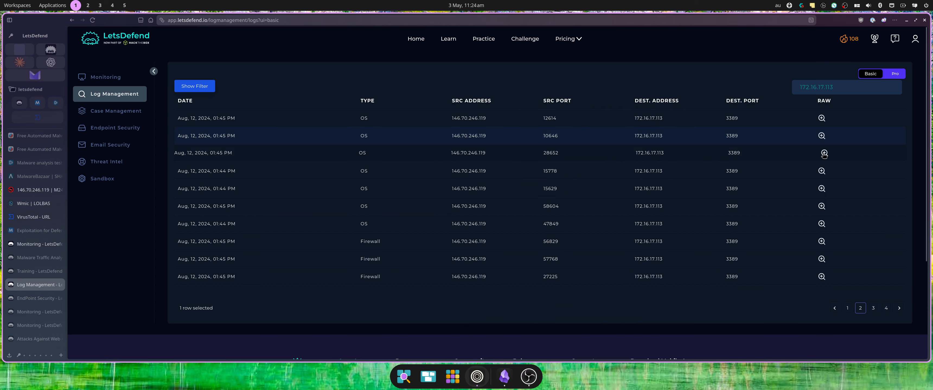
{"action": "left_click", "coordinate": [825, 155]}
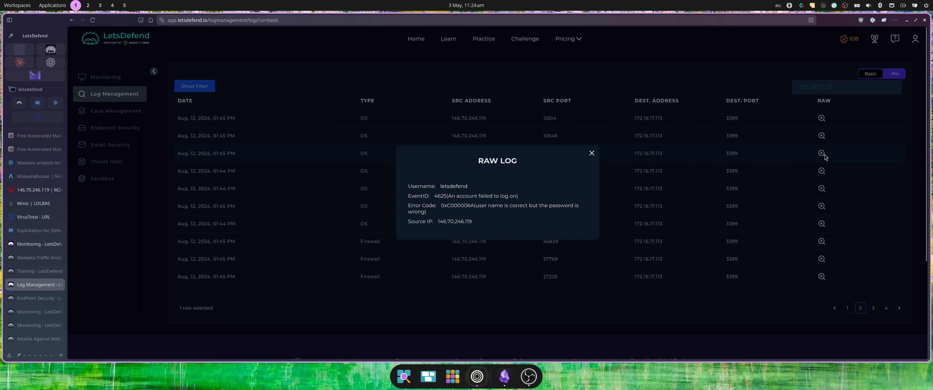
{"action": "left_click", "coordinate": [821, 165]}
{"action": "left_click", "coordinate": [822, 171]}
{"action": "left_click", "coordinate": [822, 187]}
{"action": "left_click", "coordinate": [823, 189]}
{"action": "left_click", "coordinate": [822, 209]}
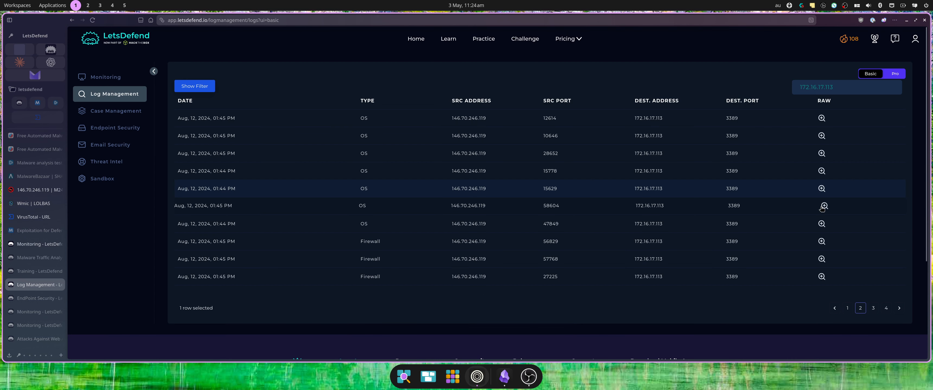
{"action": "left_click", "coordinate": [821, 209]}
{"action": "left_click", "coordinate": [824, 224]}
{"action": "left_click", "coordinate": [825, 225]}
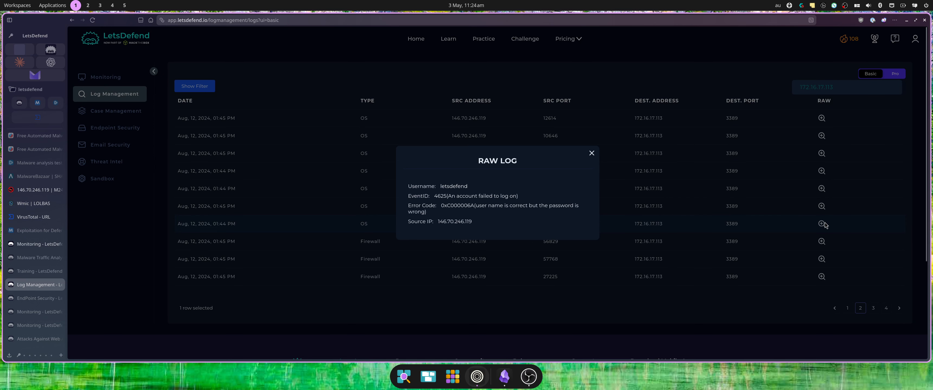
Inspect the raw log of the firewall event with source port 56829 and close it.
{"action": "left_click", "coordinate": [822, 241]}
{"action": "left_click", "coordinate": [823, 242]}
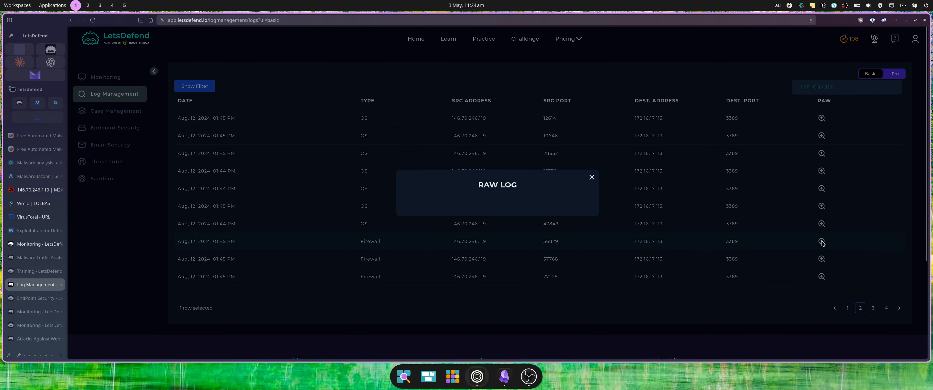
{"action": "left_click", "coordinate": [823, 243]}
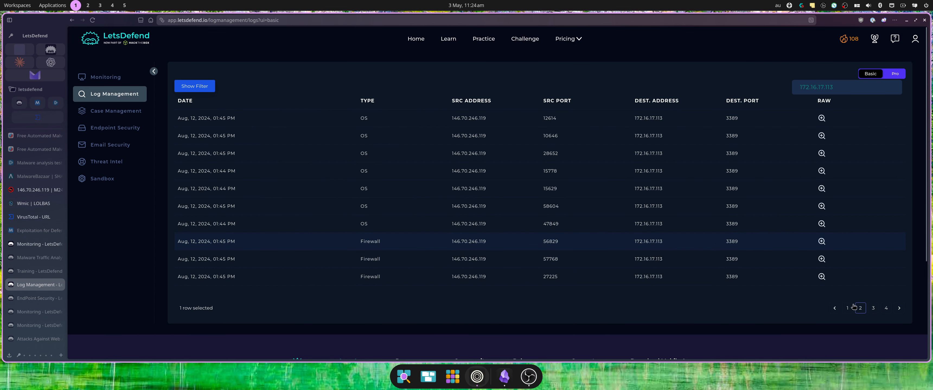
On the third page of log results, examine the raw log of the 01:46 PM OS event with source port 25631.
{"action": "left_click", "coordinate": [873, 309]}
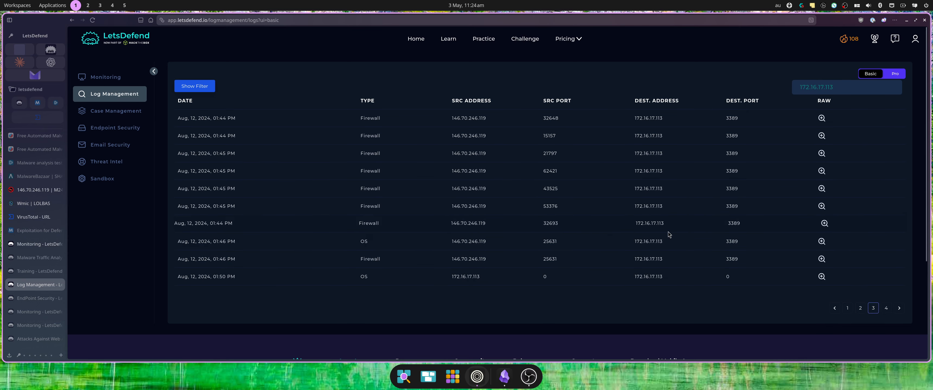
{"action": "left_click", "coordinate": [823, 241]}
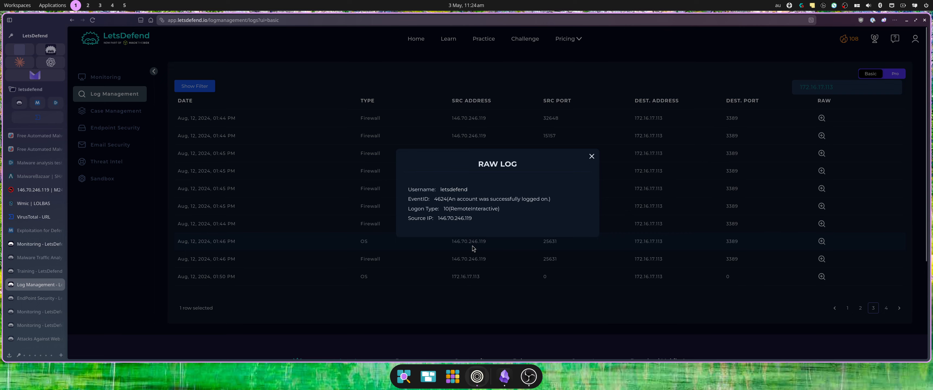
{"action": "left_click", "coordinate": [591, 157]}
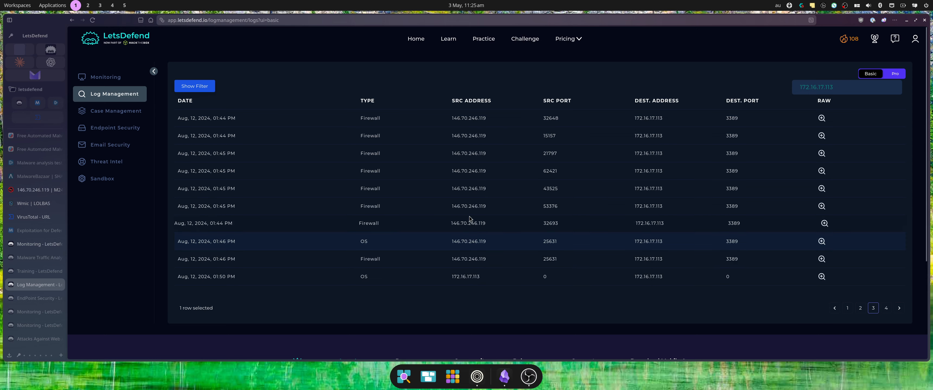
{"action": "left_click", "coordinate": [824, 240]}
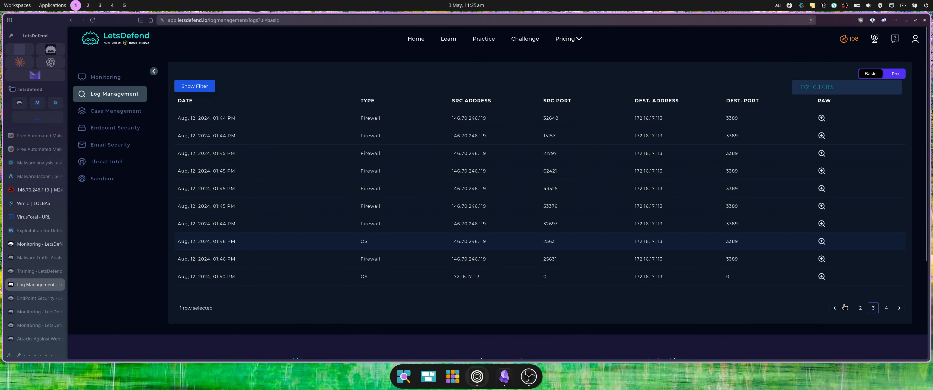
Return to the first page of log results and examine the 01:48 PM event's raw log, focusing on its parent image.
{"action": "left_click", "coordinate": [844, 309]}
{"action": "left_click", "coordinate": [847, 310]}
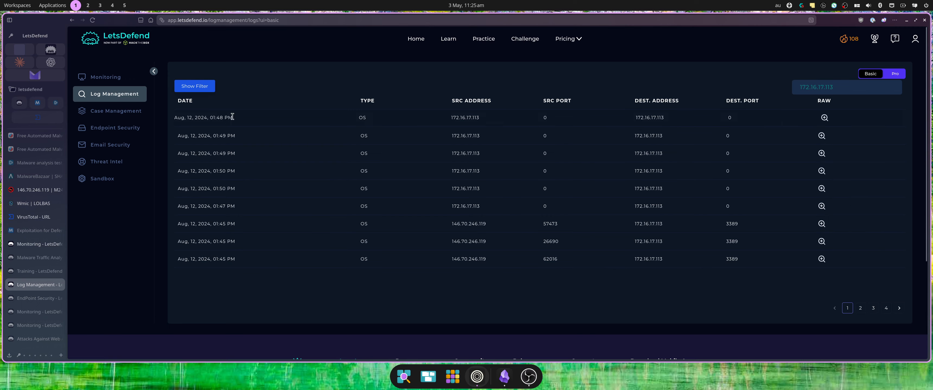
{"action": "left_click", "coordinate": [824, 118]}
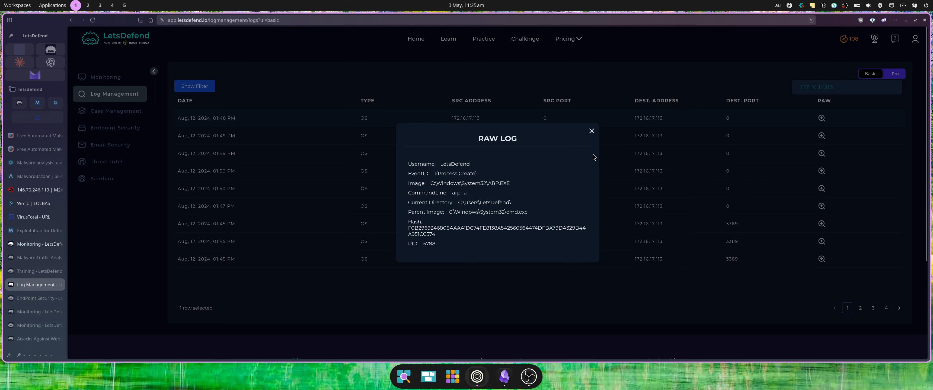
{"action": "double_click", "coordinate": [515, 211]}
{"action": "double_click", "coordinate": [520, 213]}
{"action": "left_click", "coordinate": [516, 213]}
{"action": "triple_click", "coordinate": [517, 212]}
{"action": "left_click", "coordinate": [518, 213]}
{"action": "left_click", "coordinate": [591, 131]}
Examine the command lines in the raw logs of the two 01:49 PM events on the host.
{"action": "left_click", "coordinate": [824, 135]}
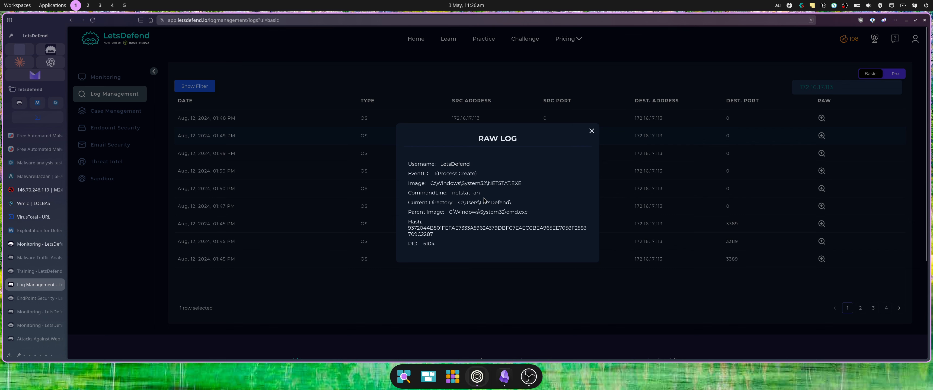
{"action": "left_click", "coordinate": [855, 133]}
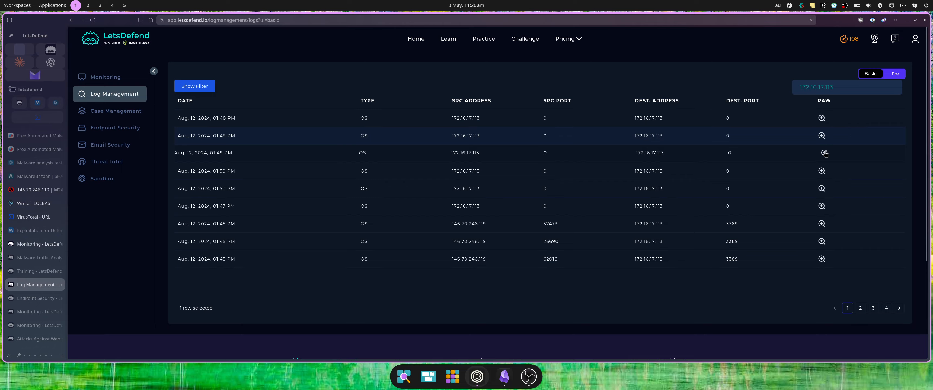
{"action": "left_click", "coordinate": [824, 153]}
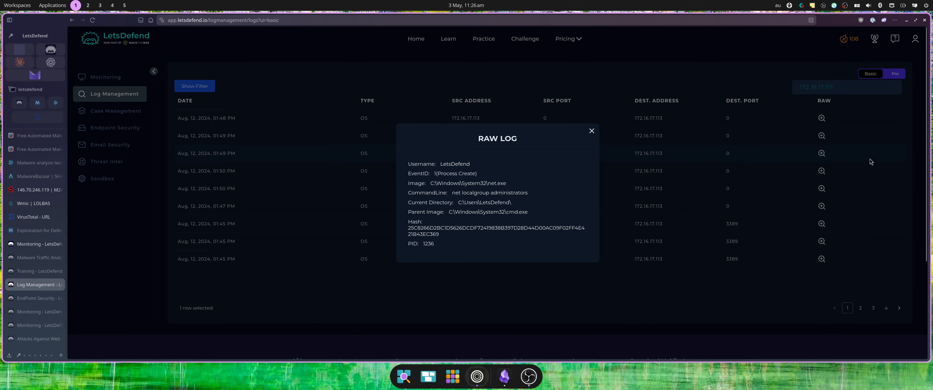
{"action": "left_click", "coordinate": [862, 164]}
Examine the raw logs of the two 01:50 PM events and the 01:47 PM event for their commands and parent processes.
{"action": "left_click", "coordinate": [823, 171]}
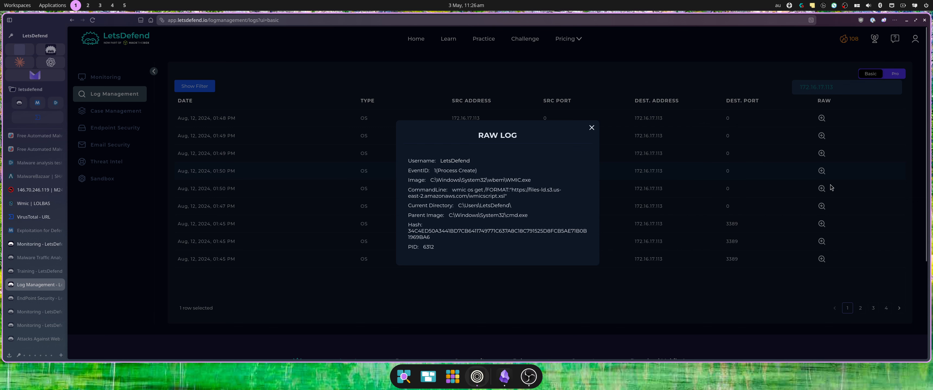
{"action": "left_click", "coordinate": [822, 191]}
{"action": "left_click", "coordinate": [821, 190]}
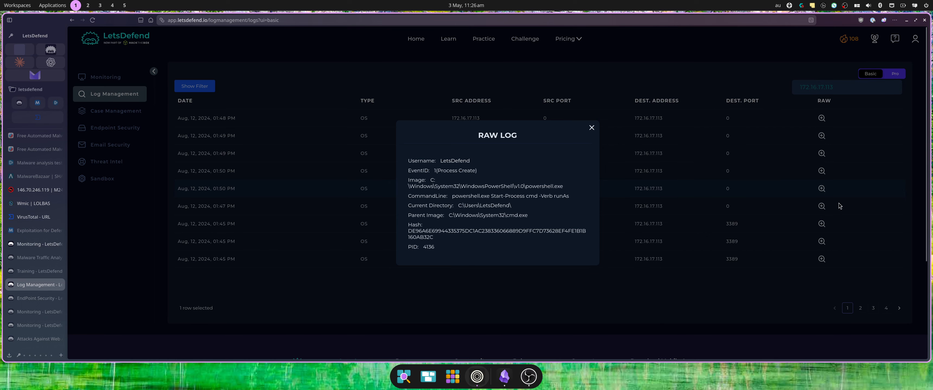
{"action": "left_click", "coordinate": [822, 211]}
{"action": "left_click", "coordinate": [825, 208]}
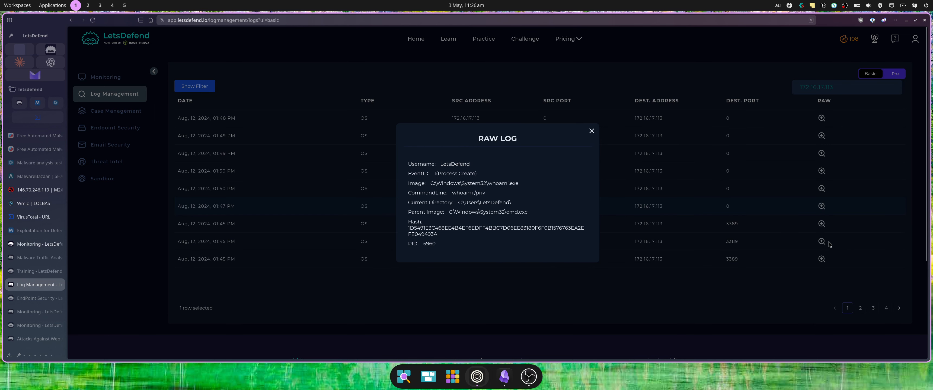
On the third page of log results, examine the raw log of the 01:46 PM OS event from 146.70.246.119.
{"action": "left_click", "coordinate": [850, 242]}
{"action": "left_click", "coordinate": [860, 309]}
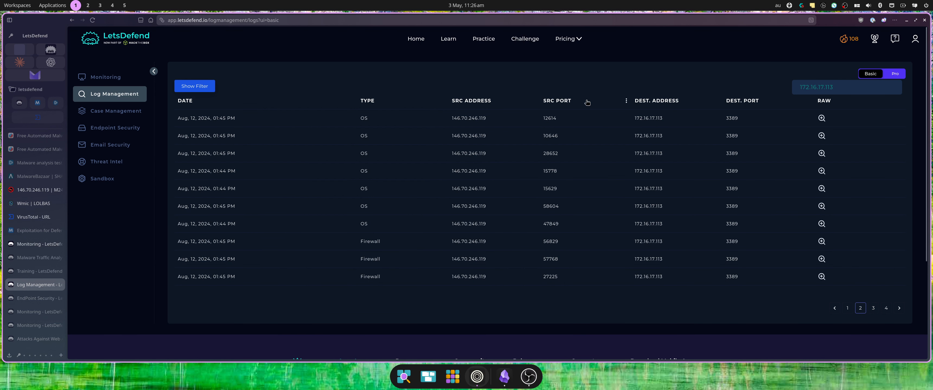
{"action": "left_click", "coordinate": [873, 308]}
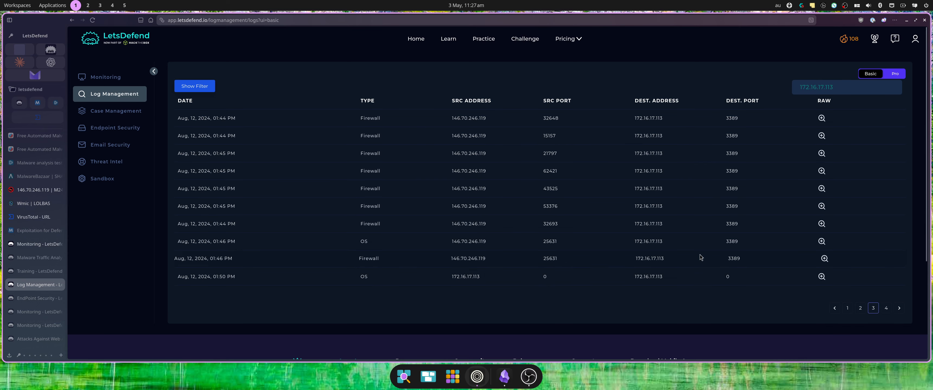
{"action": "left_click", "coordinate": [824, 241]}
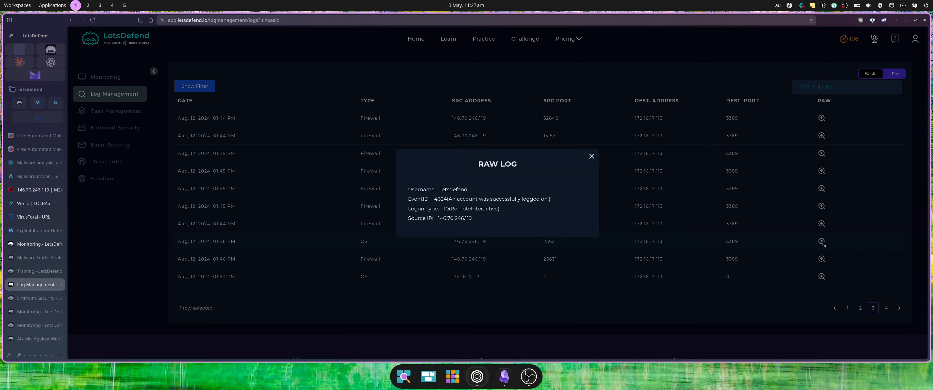
{"action": "left_click", "coordinate": [824, 243]}
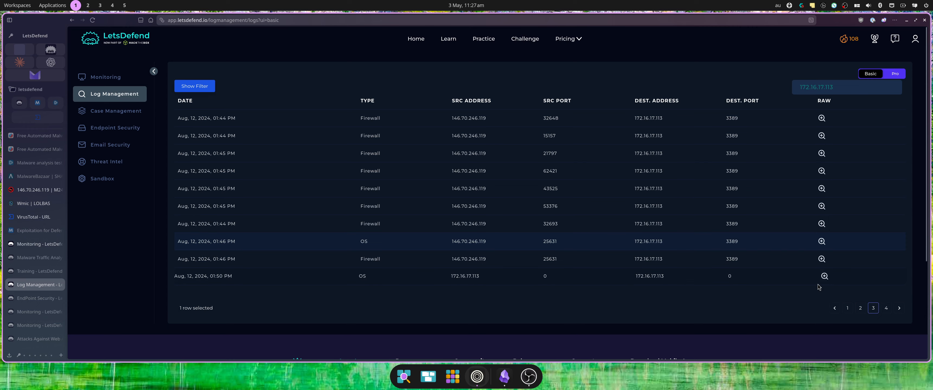
Examine the raw log of the 01:50 PM OS event on the third page, focusing on its event ID.
{"action": "left_click", "coordinate": [824, 276]}
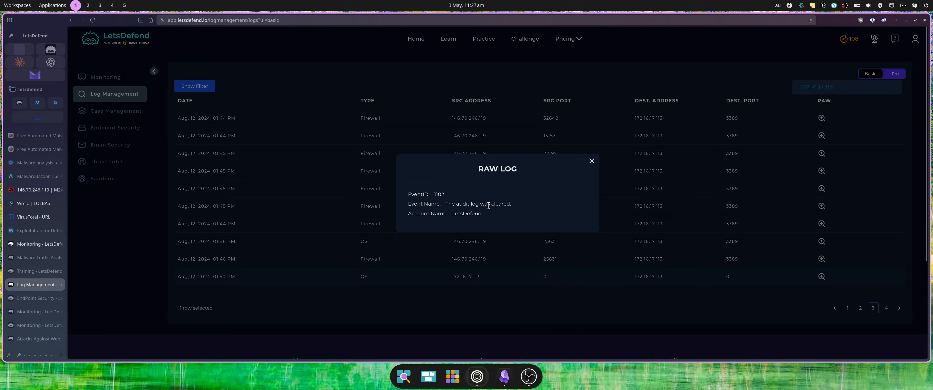
{"action": "triple_click", "coordinate": [440, 193]}
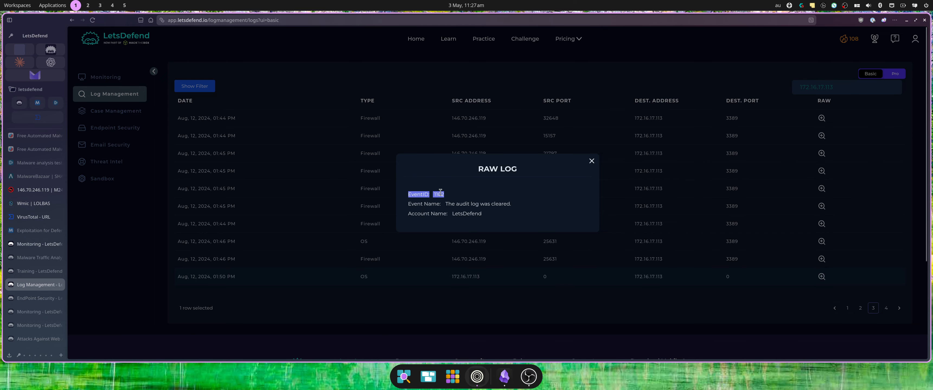
{"action": "left_click", "coordinate": [869, 282]}
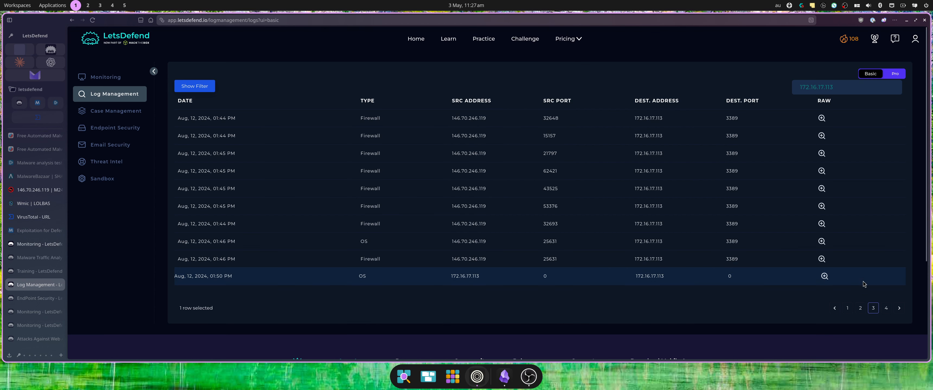
Examine the command line in the raw log of the 01:47 PM event on the fourth page of results.
{"action": "left_click", "coordinate": [885, 308]}
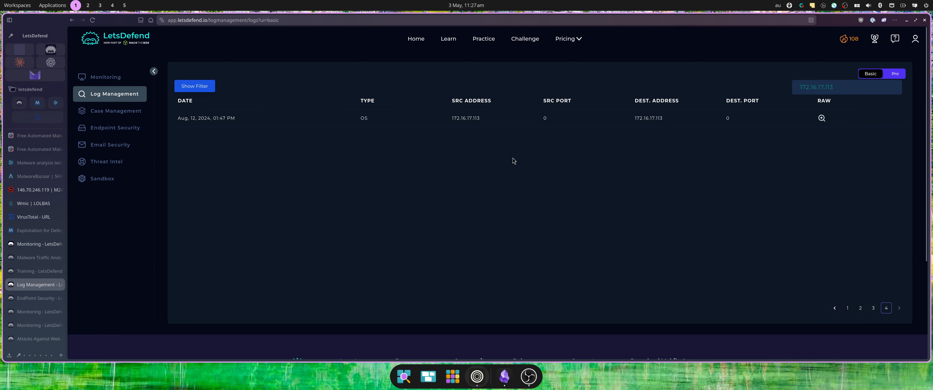
{"action": "left_click", "coordinate": [824, 118]}
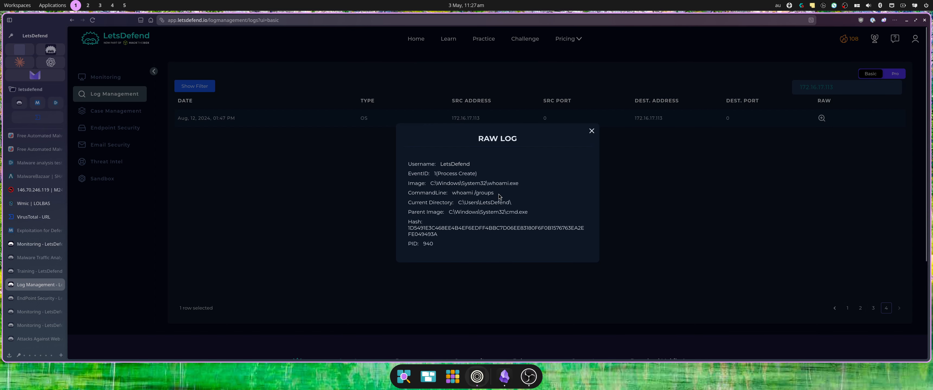
{"action": "left_click", "coordinate": [656, 213]}
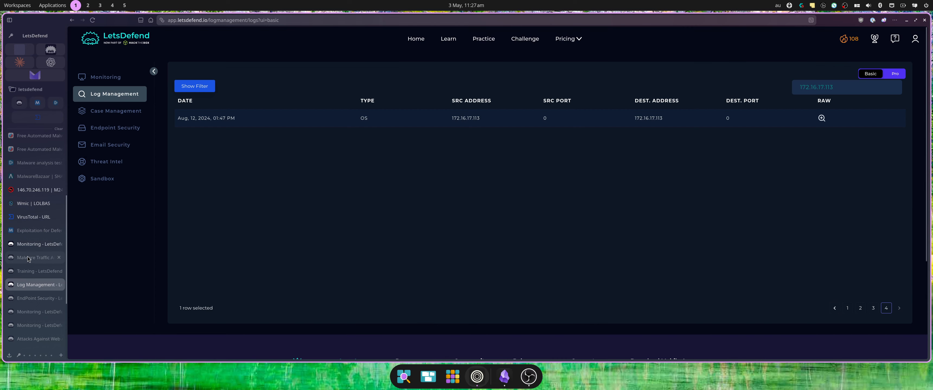
Create a case for EventID 288 from the SOC310 alert in the investigation channel.
{"action": "left_click", "coordinate": [34, 244]}
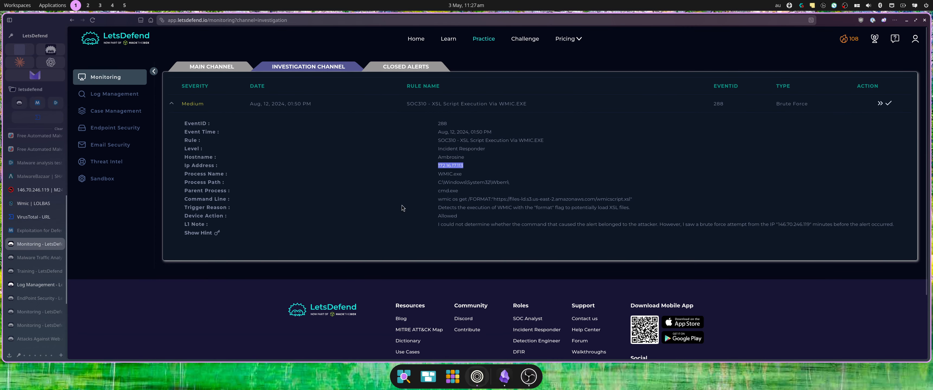
{"action": "left_click", "coordinate": [880, 105]}
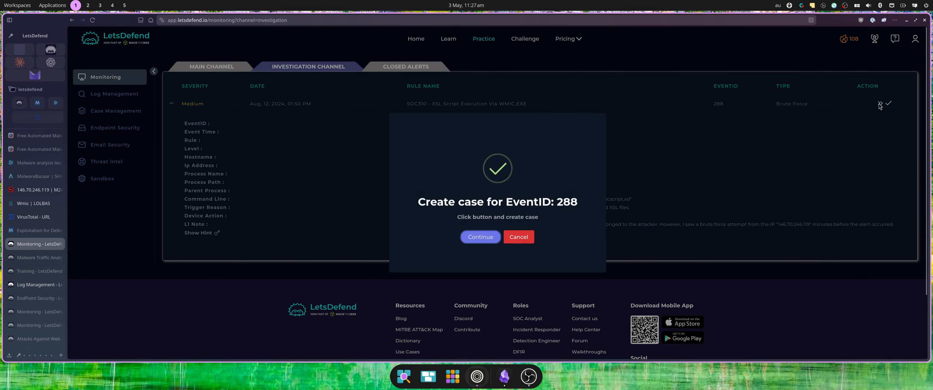
{"action": "left_click", "coordinate": [484, 238]}
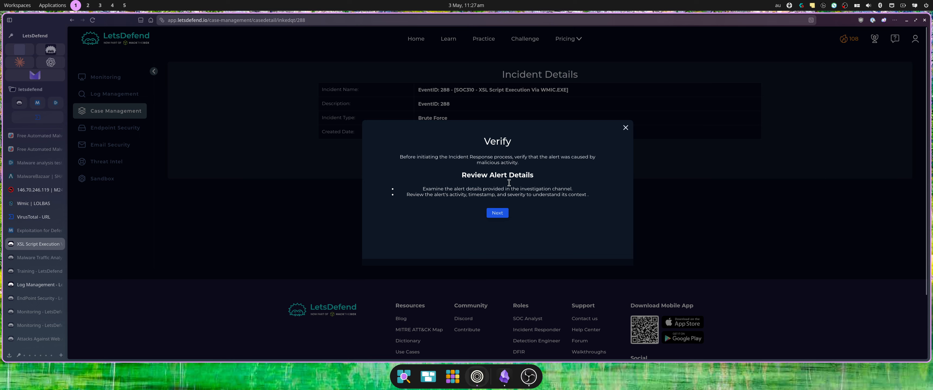
Work through the playbook's Verify and Review Alert Details pages up to identifying potential defense evasion activity.
{"action": "left_click", "coordinate": [500, 217]}
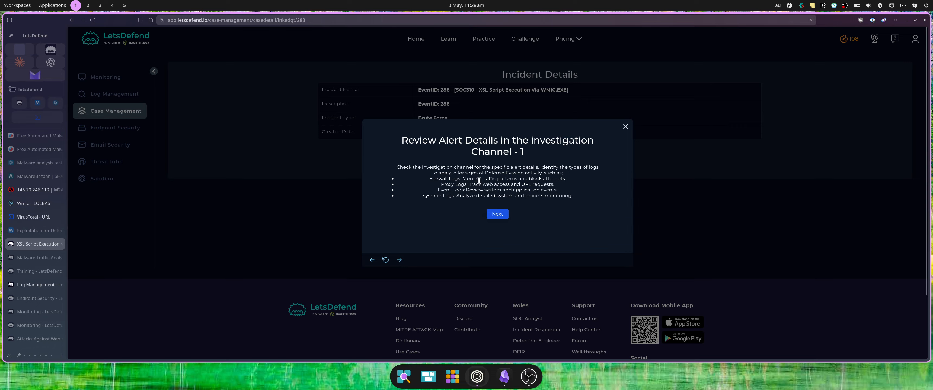
{"action": "left_click", "coordinate": [496, 215]}
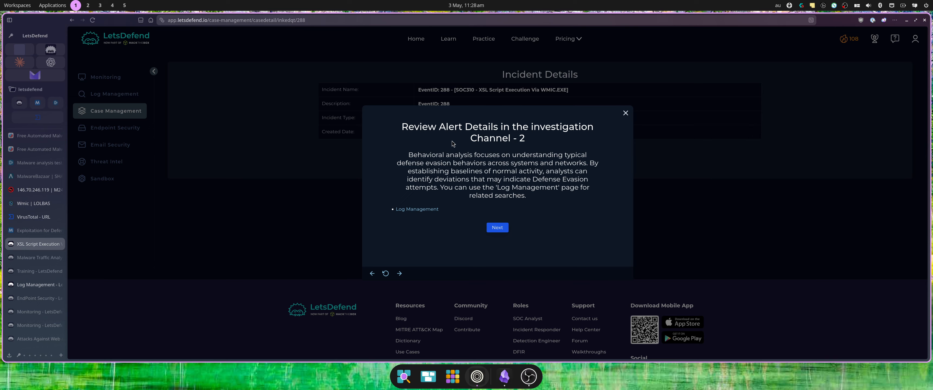
{"action": "left_click", "coordinate": [498, 228]}
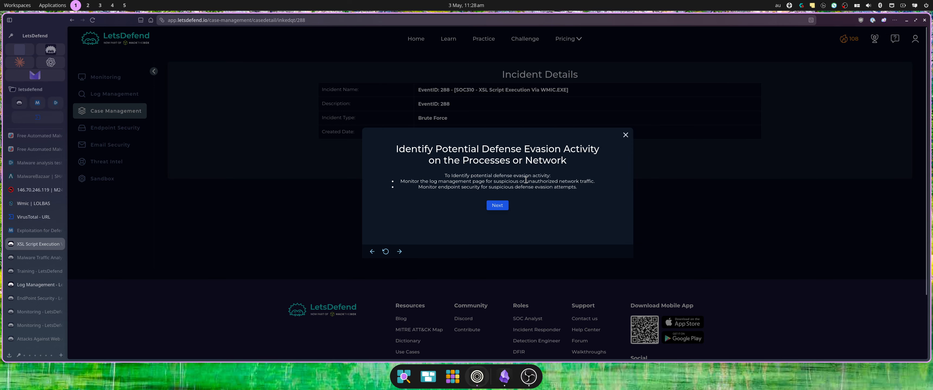
Recheck the 01:50 PM OS event's raw log on page three, and continue the case playbook to the operating system question.
{"action": "left_click", "coordinate": [36, 284]}
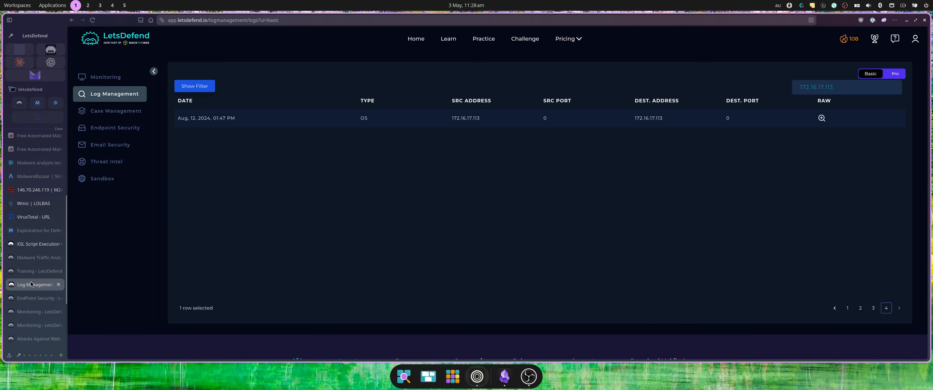
{"action": "left_click", "coordinate": [873, 308]}
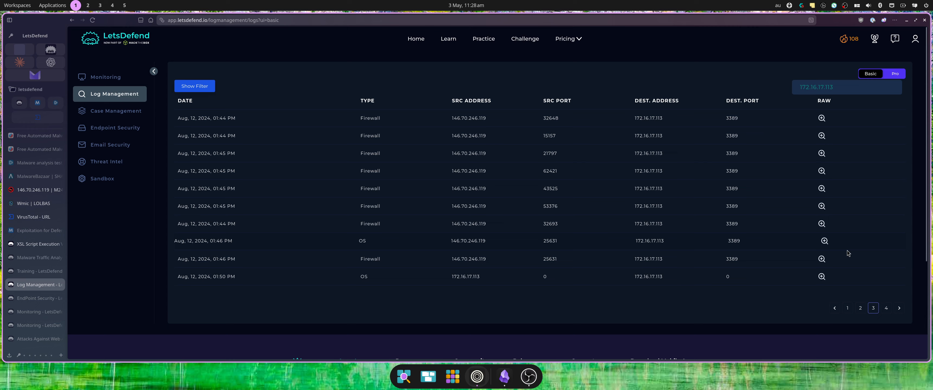
{"action": "left_click", "coordinate": [822, 277]}
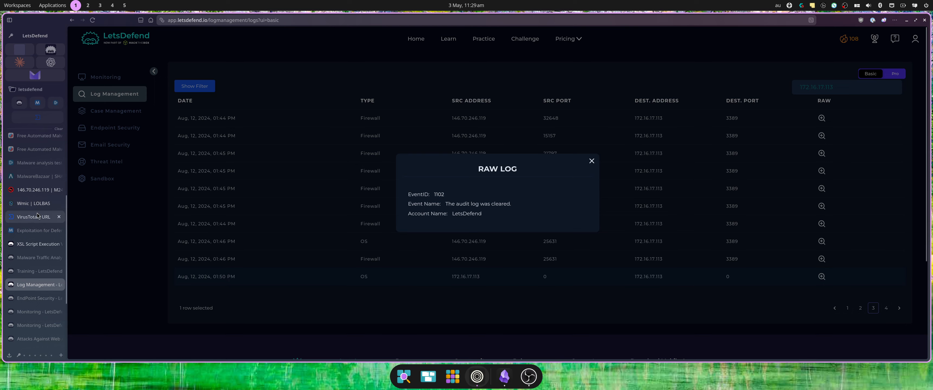
{"action": "left_click", "coordinate": [35, 245]}
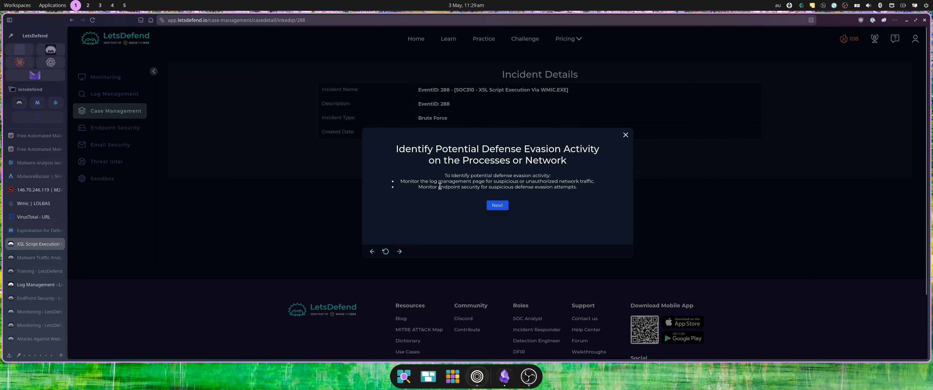
{"action": "left_click", "coordinate": [498, 206]}
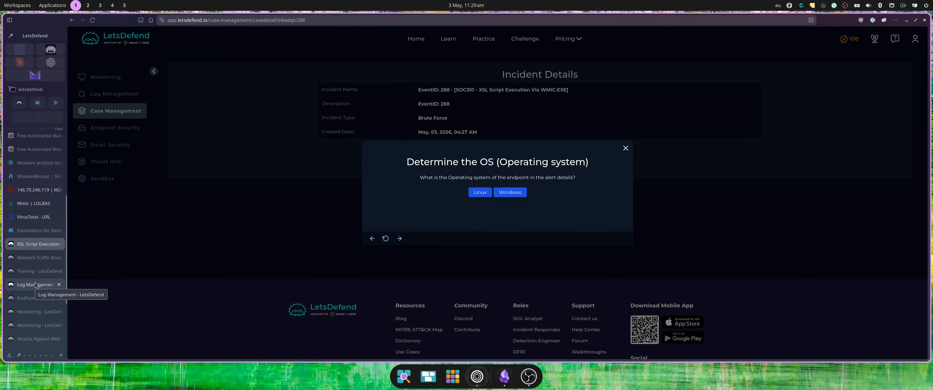
Copy the host's IP address 172.16.17.113 from the 01:50 PM event in the log results.
{"action": "left_click", "coordinate": [32, 298]}
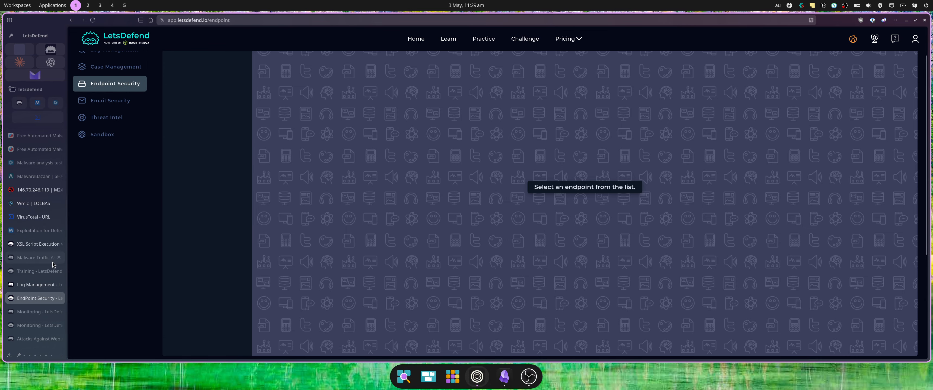
{"action": "left_click", "coordinate": [36, 285]}
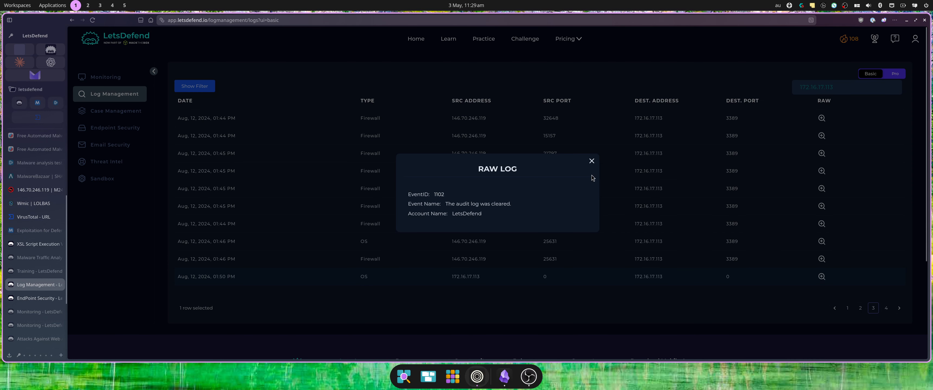
{"action": "left_click", "coordinate": [551, 132]}
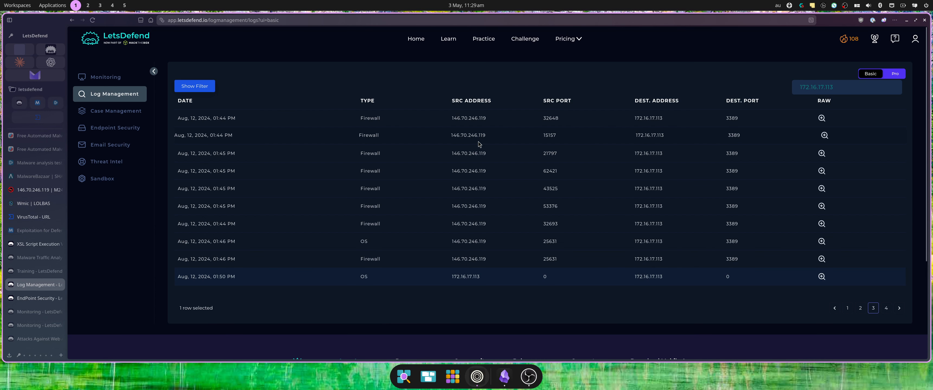
{"action": "left_click", "coordinate": [662, 136]}
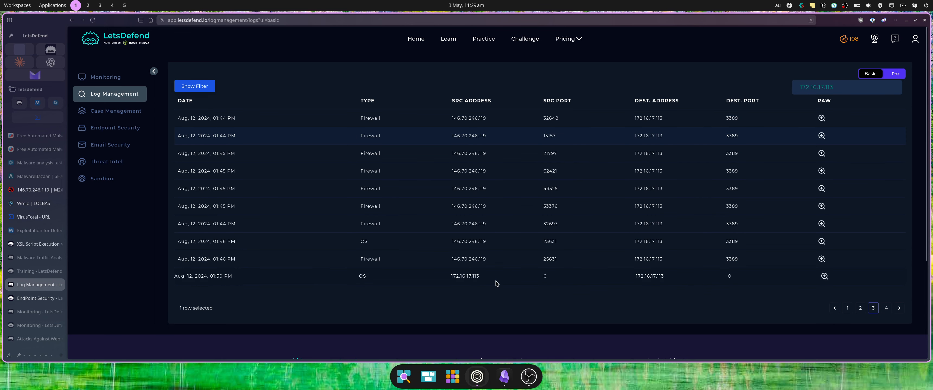
{"action": "left_click_drag", "start_coordinate": [485, 284], "coordinate": [450, 276]}
{"action": "key", "text": "ctrl+c"}
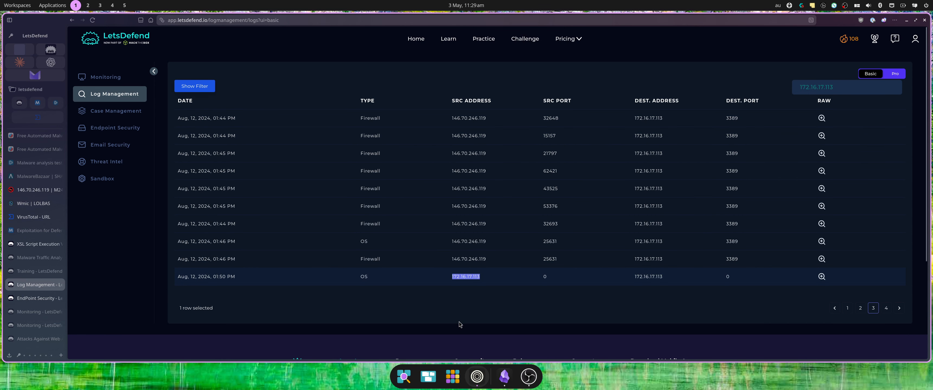
Search Endpoint Security for 172.16.17.113 and open the matching host's endpoint information.
{"action": "left_click", "coordinate": [36, 298]}
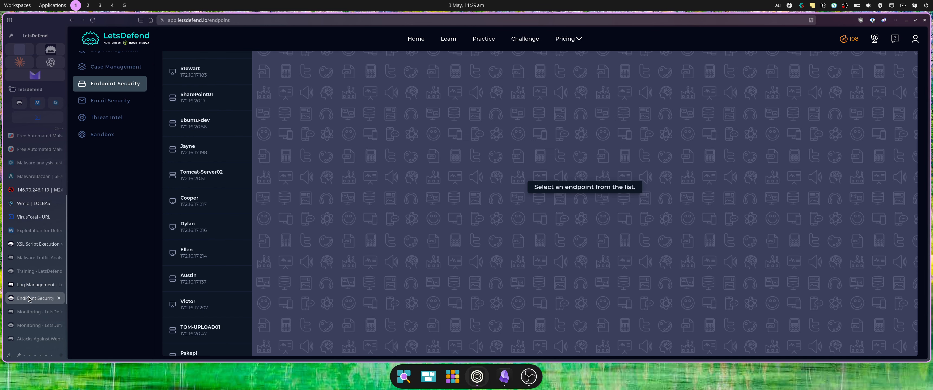
{"action": "scroll", "coordinate": [208, 90], "scroll_direction": "up", "scroll_amount": 2}
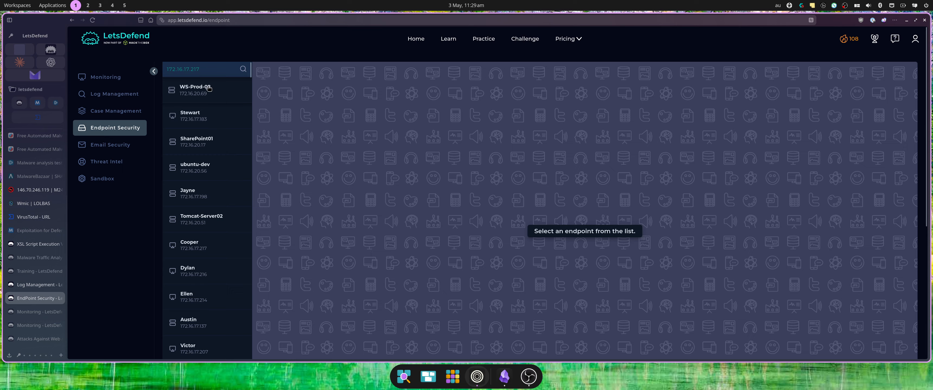
{"action": "triple_click", "coordinate": [201, 69]}
{"action": "key", "text": "ctrl+v"}
{"action": "key", "text": "Return"}
{"action": "left_click", "coordinate": [197, 96]}
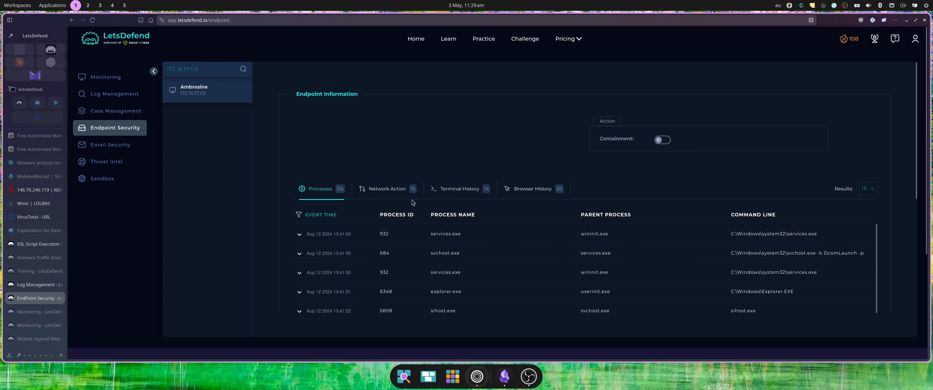
Contain the 172.16.17.113 host and confirm the containment change.
{"action": "left_click", "coordinate": [665, 141]}
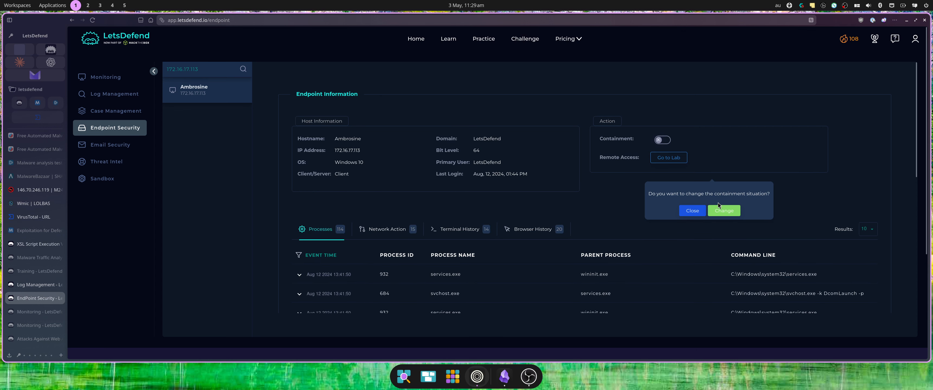
{"action": "left_click", "coordinate": [725, 212]}
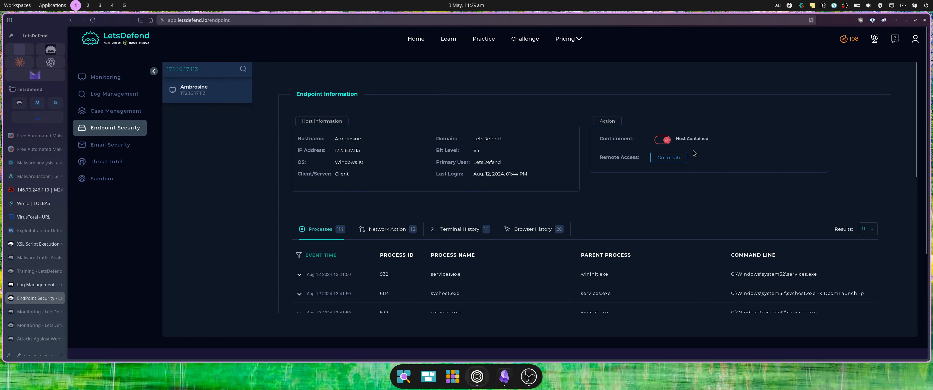
Check the contained host's operating system in its host information and return to the playbook's operating system question.
{"action": "scroll", "coordinate": [497, 210], "scroll_direction": "down", "scroll_amount": 1}
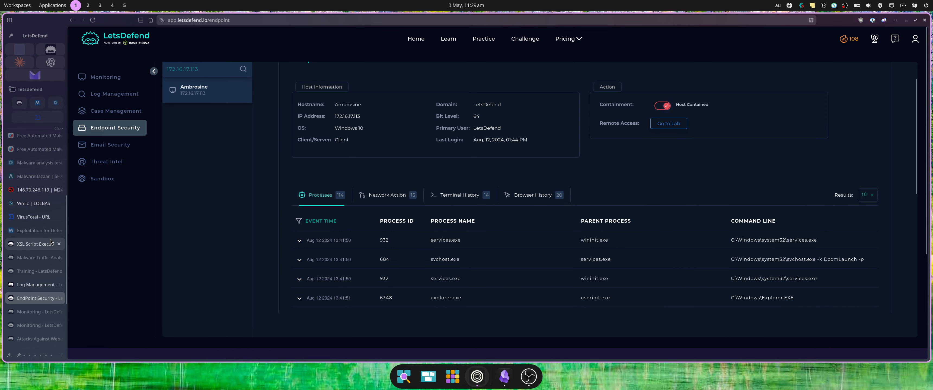
{"action": "left_click", "coordinate": [38, 245]}
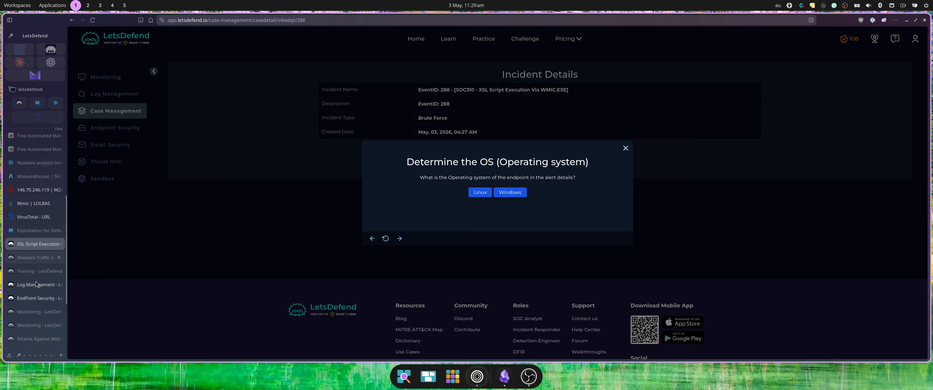
{"action": "left_click", "coordinate": [35, 298]}
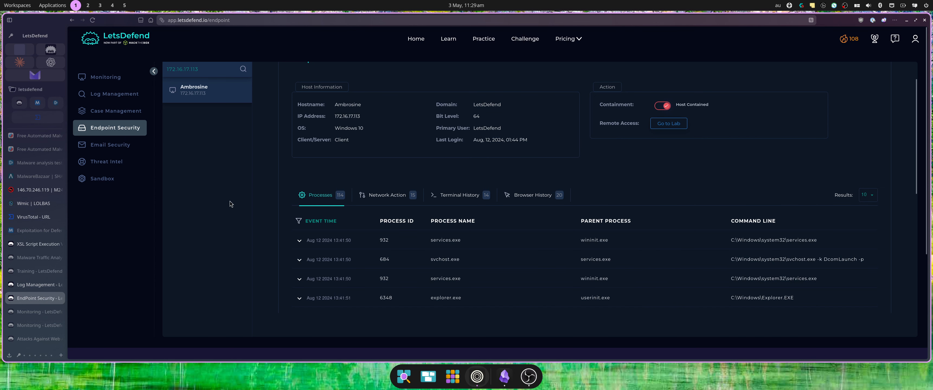
{"action": "left_click", "coordinate": [36, 244]}
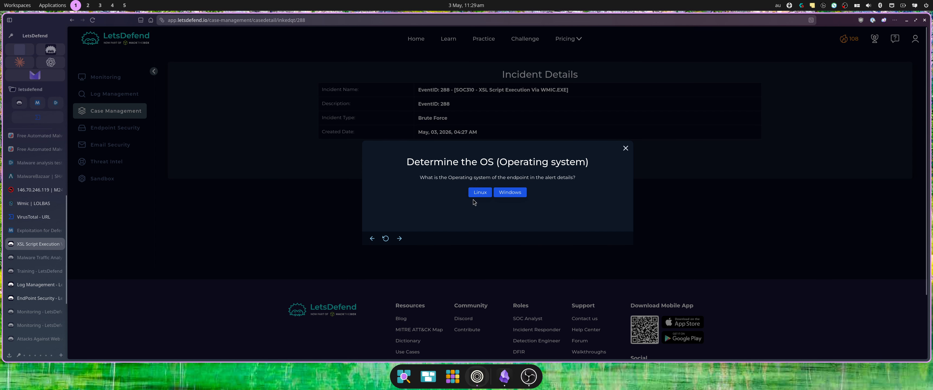
Answer the playbook's operating system question with Windows and start a LetsMachine connection to the 172.16.17.113 host.
{"action": "left_click", "coordinate": [510, 192]}
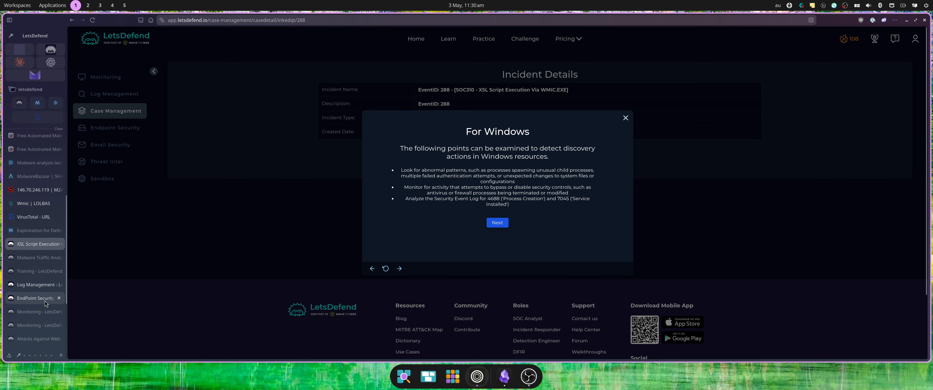
{"action": "left_click", "coordinate": [36, 299]}
{"action": "scroll", "coordinate": [511, 206], "scroll_direction": "down", "scroll_amount": 5}
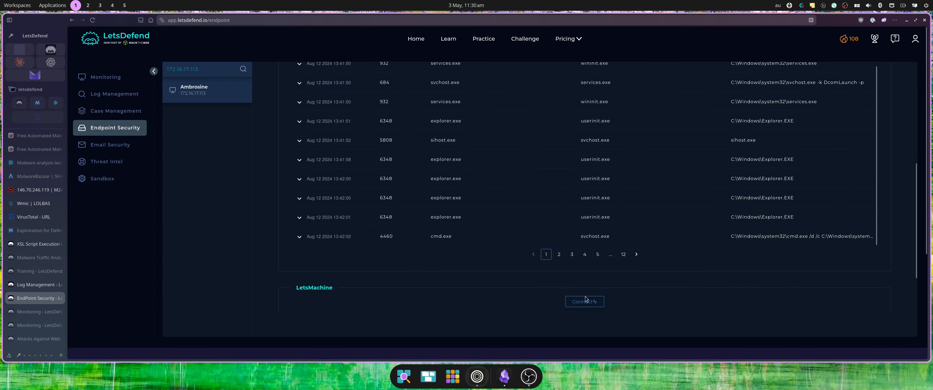
{"action": "left_click", "coordinate": [584, 300]}
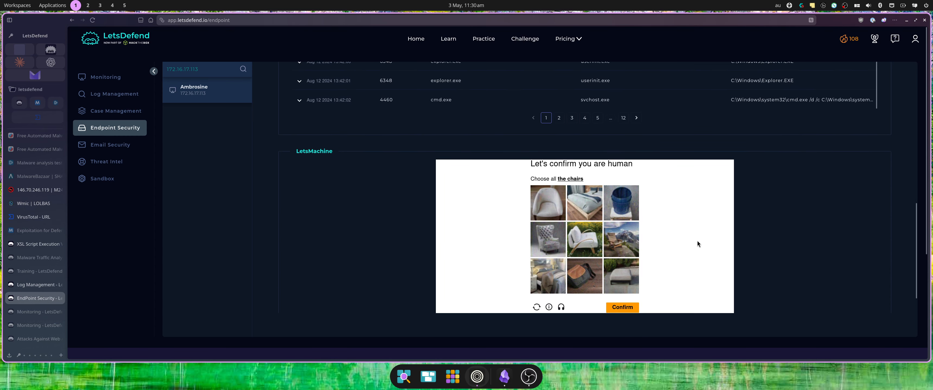
Complete the human verification by selecting all the chair images and confirm it so the LetsMachine environment is prepared.
{"action": "left_click", "coordinate": [562, 204]}
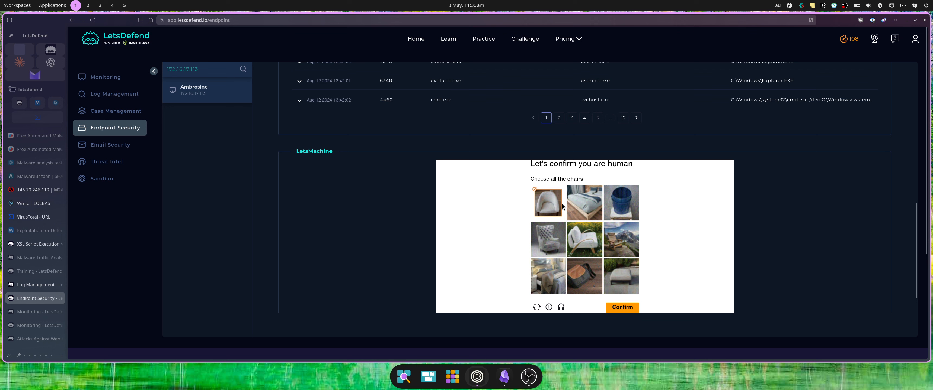
{"action": "left_click", "coordinate": [596, 254]}
{"action": "left_click", "coordinate": [619, 283]}
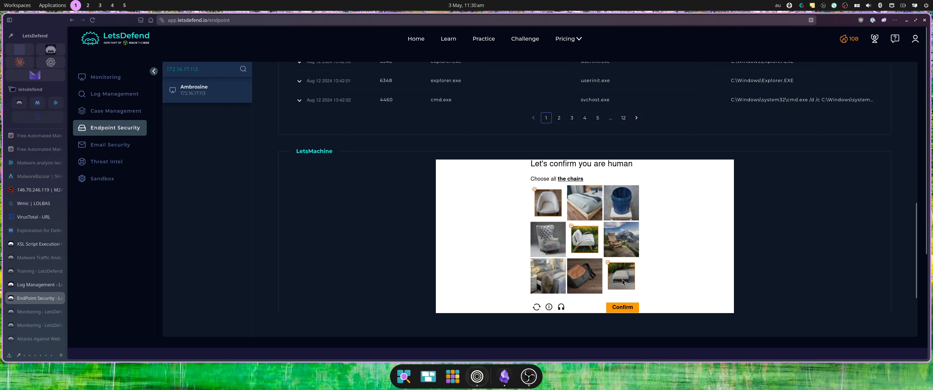
{"action": "left_click", "coordinate": [627, 250]}
{"action": "scroll", "coordinate": [660, 231], "scroll_direction": "down", "scroll_amount": 1}
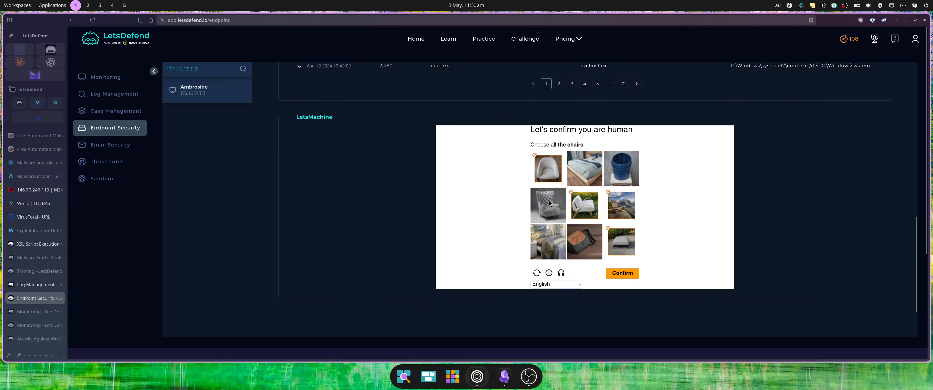
{"action": "left_click", "coordinate": [630, 277]}
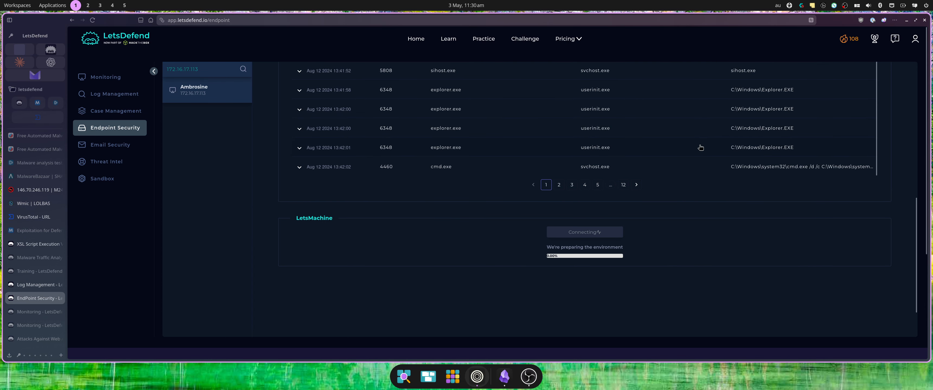
Expand the cmd.exe process event with process ID 4460 at 13:42:02 and examine its parent process and command line.
{"action": "left_click", "coordinate": [761, 168]}
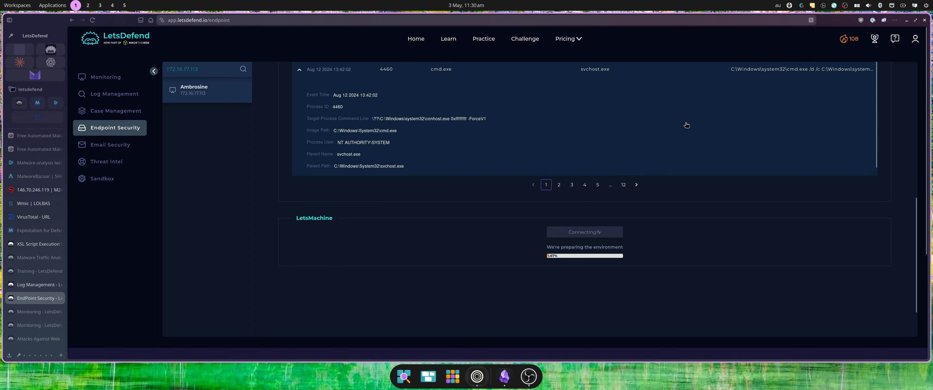
{"action": "scroll", "coordinate": [672, 121], "scroll_direction": "down", "scroll_amount": 1}
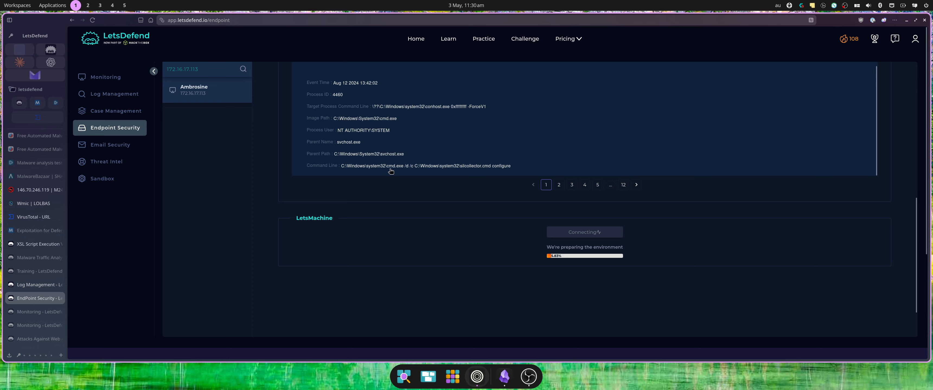
{"action": "scroll", "coordinate": [586, 121], "scroll_direction": "up", "scroll_amount": 2}
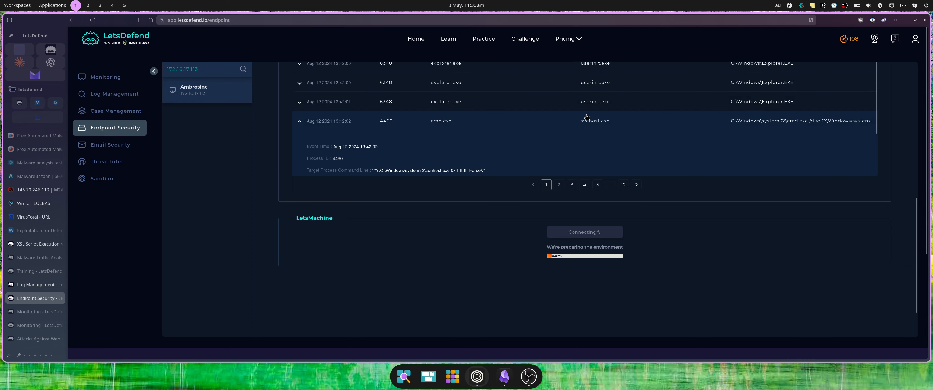
{"action": "scroll", "coordinate": [637, 105], "scroll_direction": "up", "scroll_amount": 3}
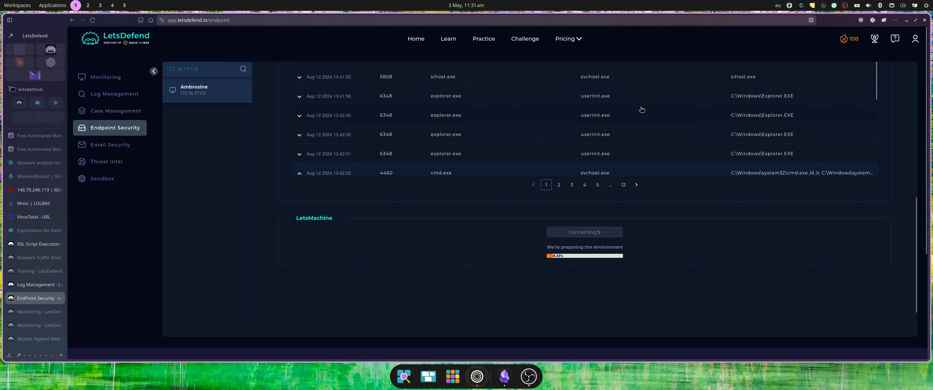
{"action": "scroll", "coordinate": [633, 123], "scroll_direction": "up", "scroll_amount": 5}
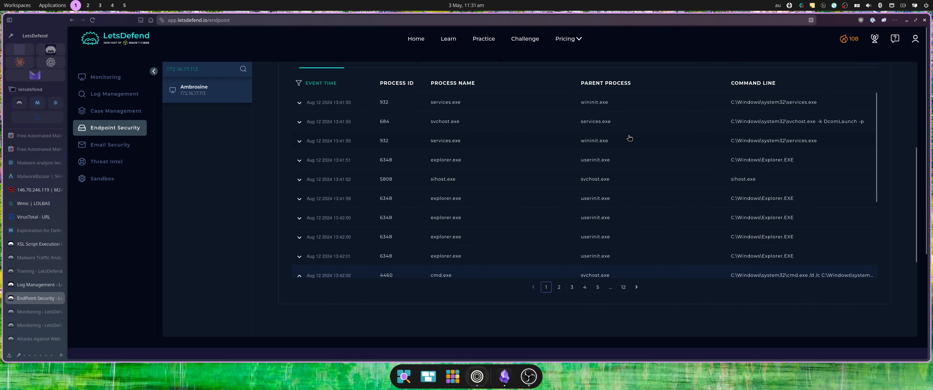
Review the host's process events on pages 2 to 4 of the process list for suspicious processes and command lines.
{"action": "scroll", "coordinate": [629, 138], "scroll_direction": "down", "scroll_amount": 5}
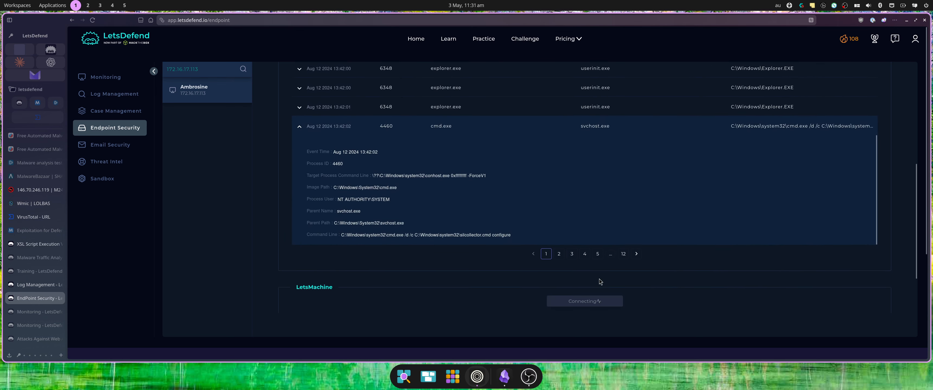
{"action": "left_click", "coordinate": [559, 254]}
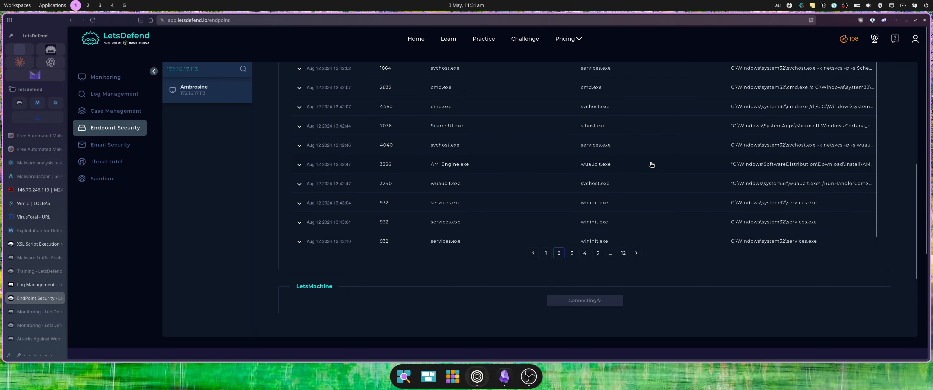
{"action": "scroll", "coordinate": [651, 165], "scroll_direction": "up", "scroll_amount": 3}
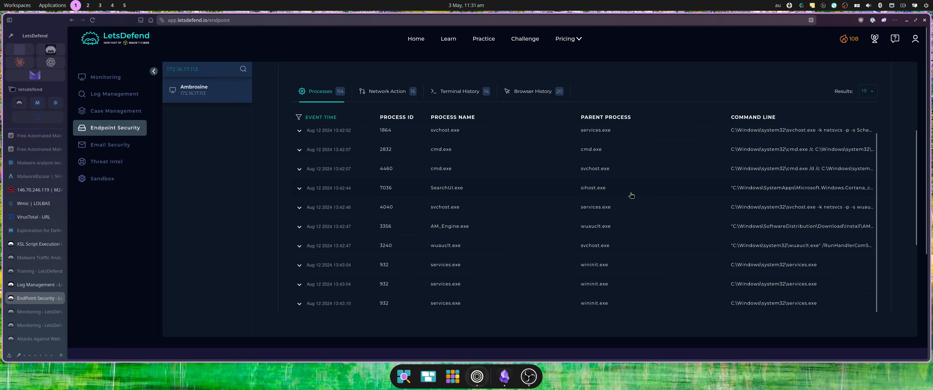
{"action": "scroll", "coordinate": [619, 232], "scroll_direction": "down", "scroll_amount": 3}
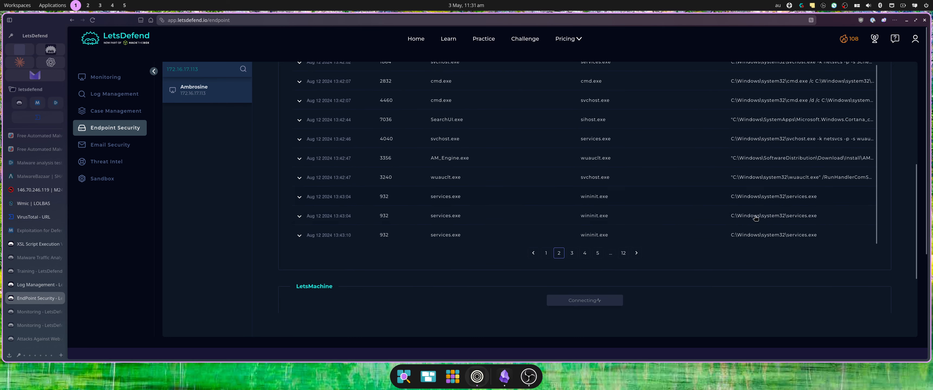
{"action": "left_click", "coordinate": [572, 254]}
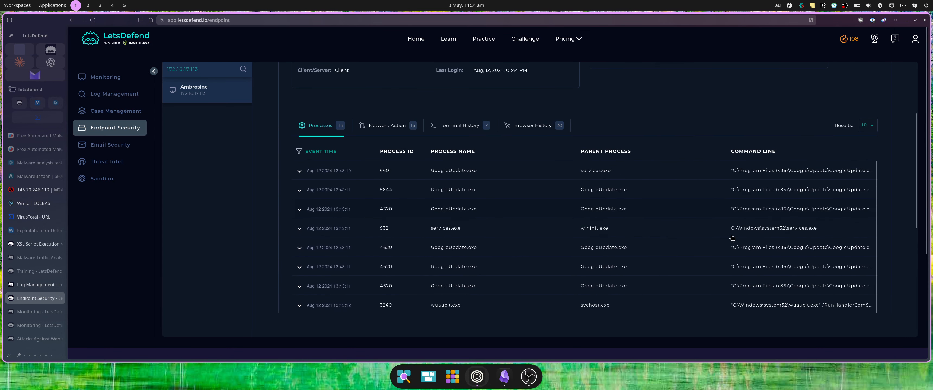
{"action": "scroll", "coordinate": [881, 276], "scroll_direction": "down", "scroll_amount": 3}
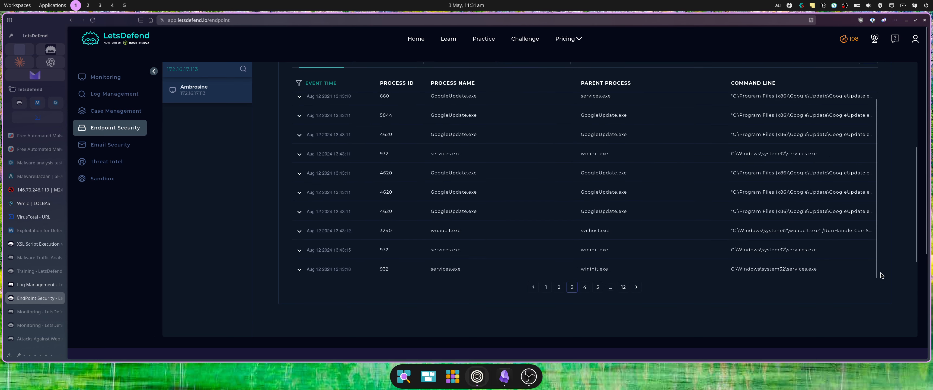
{"action": "scroll", "coordinate": [881, 276], "scroll_direction": "down", "scroll_amount": 2}
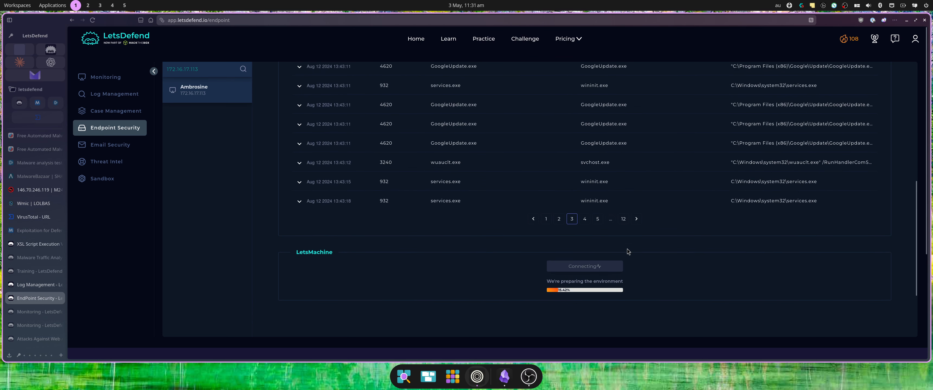
{"action": "left_click", "coordinate": [585, 219]}
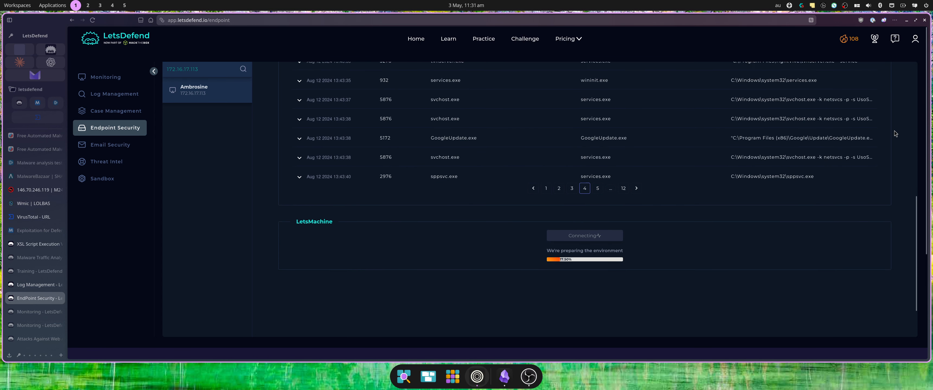
{"action": "scroll", "coordinate": [895, 131], "scroll_direction": "up", "scroll_amount": 1}
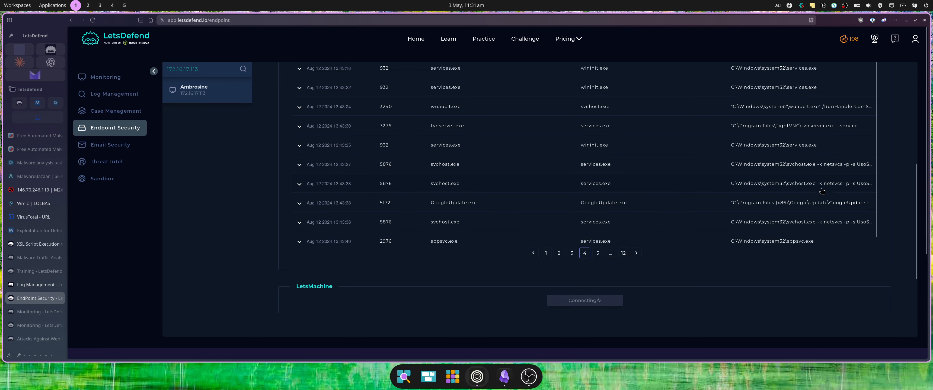
Go to page 5 of the process list and examine the details of the wevtutil.exe event with process ID 3220.
{"action": "left_click", "coordinate": [596, 254]}
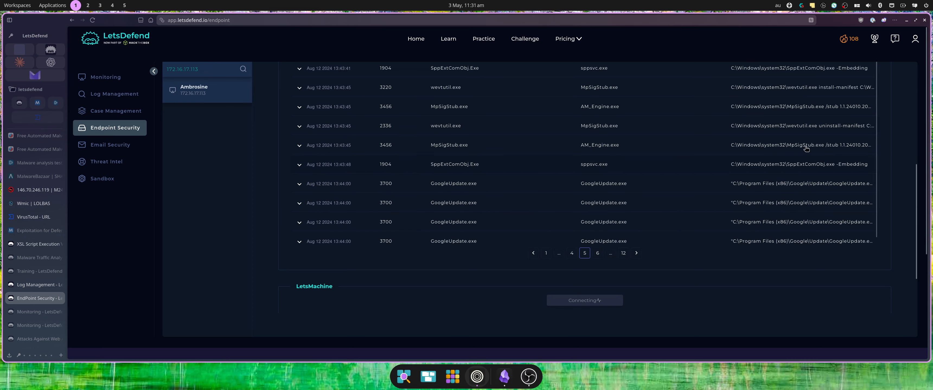
{"action": "scroll", "coordinate": [889, 139], "scroll_direction": "up", "scroll_amount": 1}
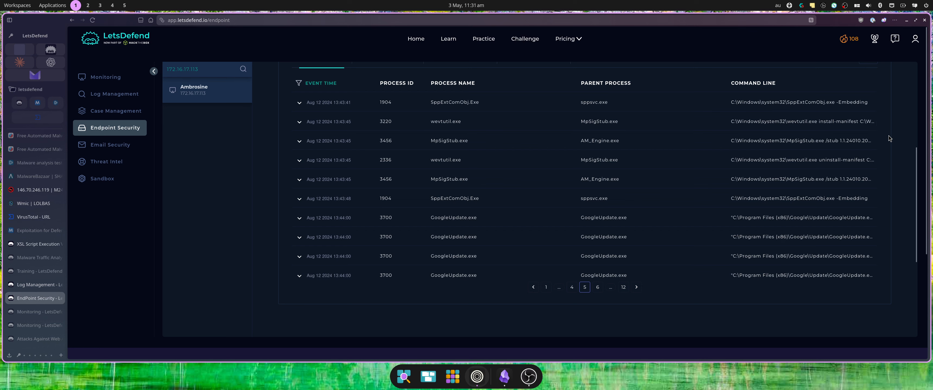
{"action": "left_click", "coordinate": [837, 126]}
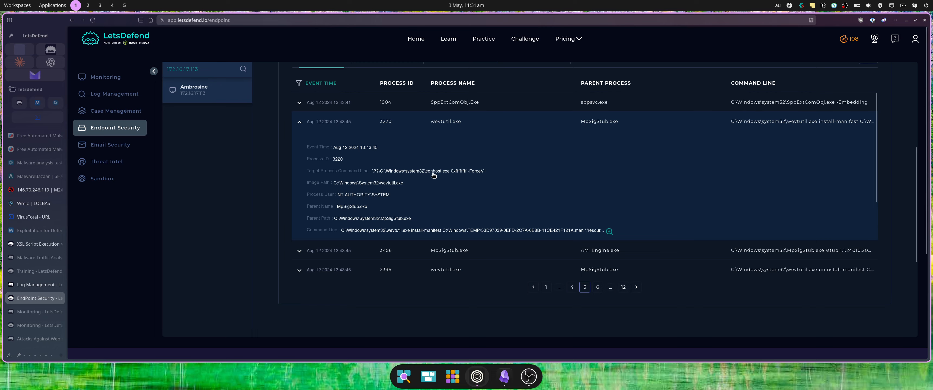
{"action": "scroll", "coordinate": [433, 175], "scroll_direction": "down", "scroll_amount": 5}
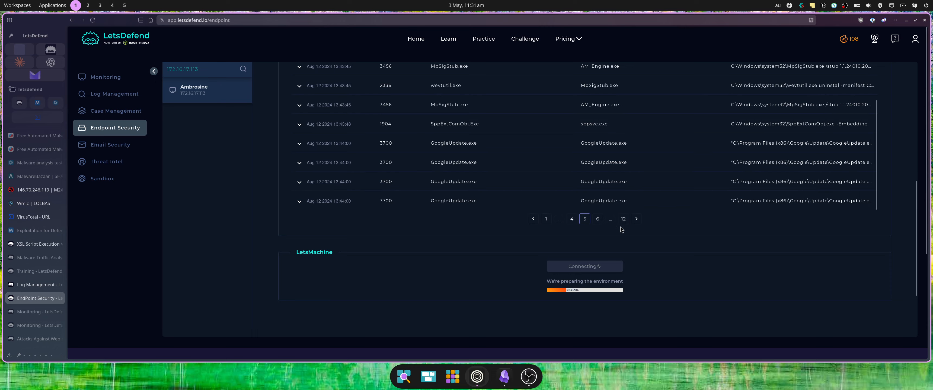
Review the process events on page 6 of the list, rechecking the events on page 5 in between.
{"action": "left_click", "coordinate": [598, 220]}
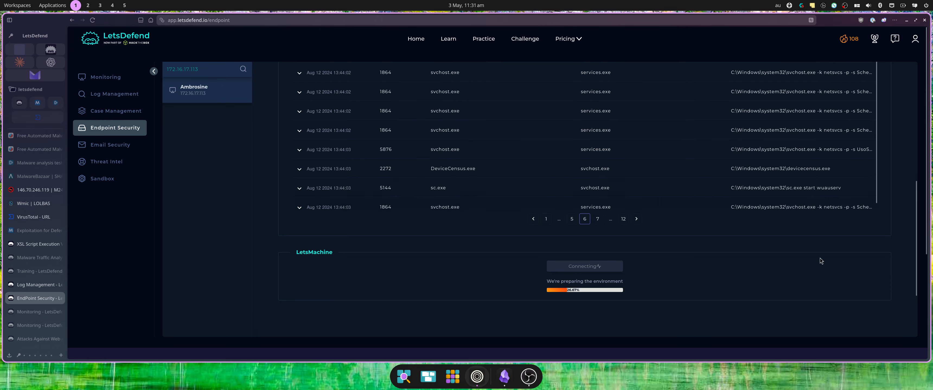
{"action": "scroll", "coordinate": [821, 261], "scroll_direction": "up", "scroll_amount": 5}
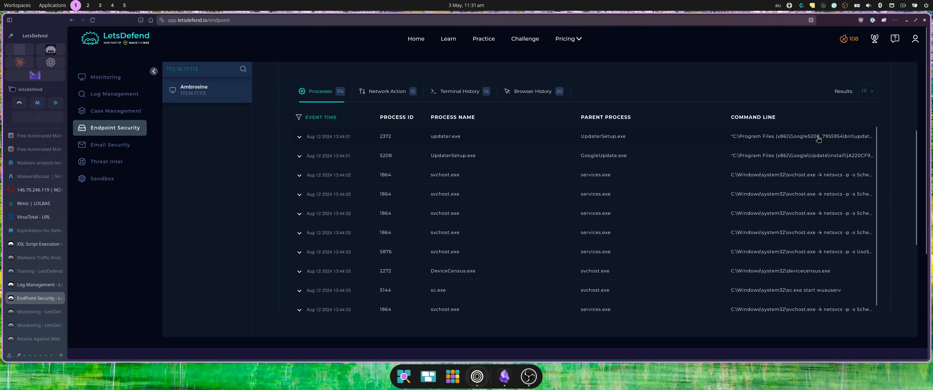
{"action": "scroll", "coordinate": [818, 139], "scroll_direction": "down", "scroll_amount": 5}
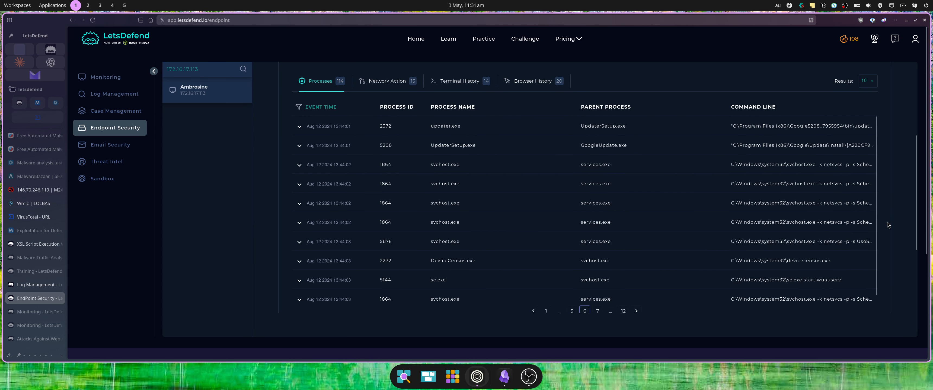
{"action": "left_click", "coordinate": [575, 219]}
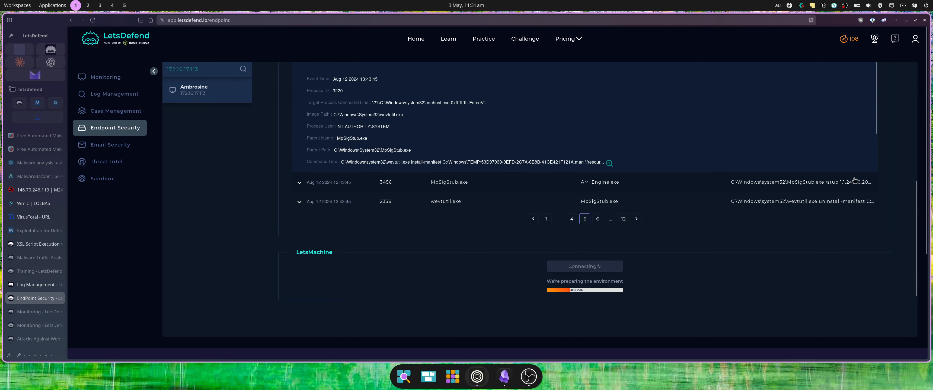
{"action": "scroll", "coordinate": [853, 181], "scroll_direction": "down", "scroll_amount": 3}
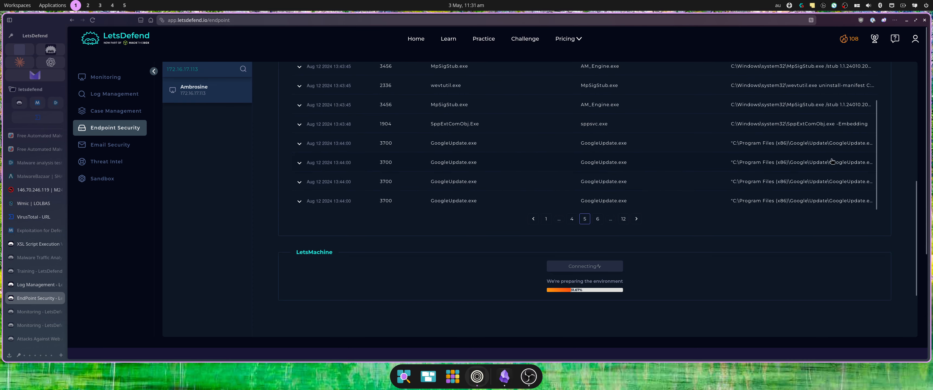
{"action": "left_click", "coordinate": [596, 220]}
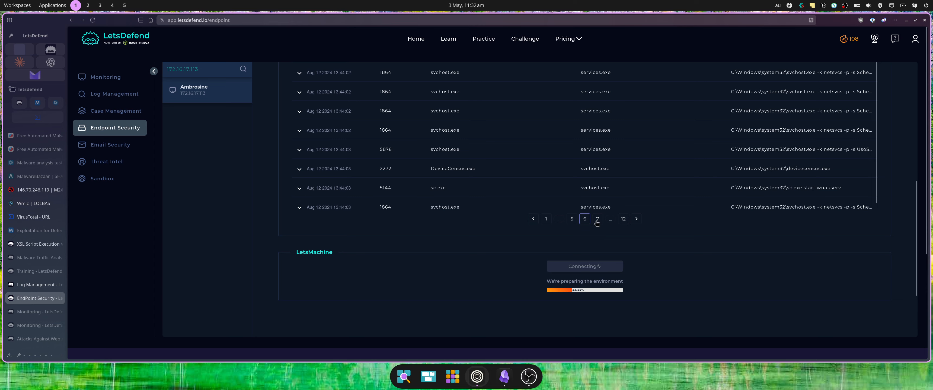
{"action": "scroll", "coordinate": [760, 181], "scroll_direction": "up", "scroll_amount": 4}
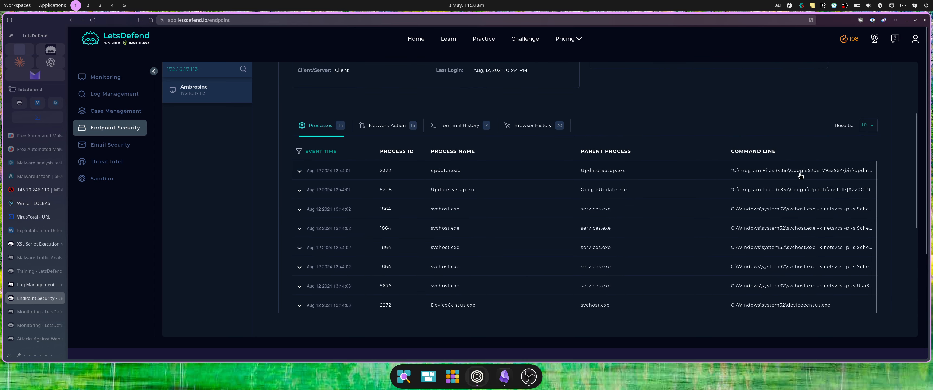
Expand the updater.exe event with process ID 2372, read its full target process command line and close that view.
{"action": "left_click", "coordinate": [800, 176]}
{"action": "scroll", "coordinate": [492, 199], "scroll_direction": "down", "scroll_amount": 2}
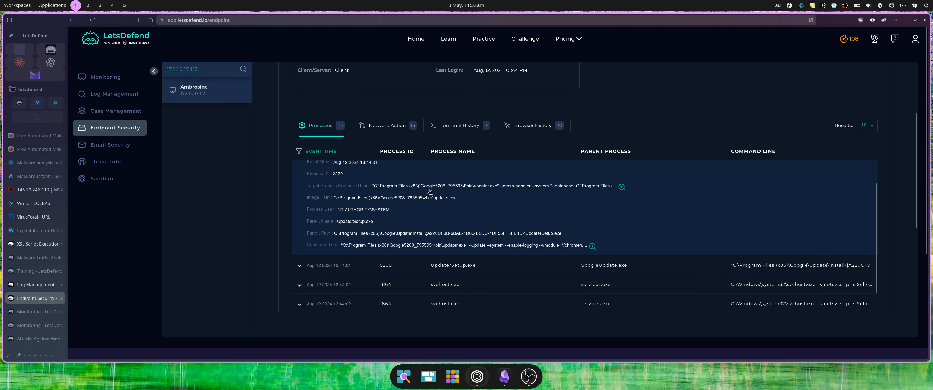
{"action": "left_click", "coordinate": [622, 187]}
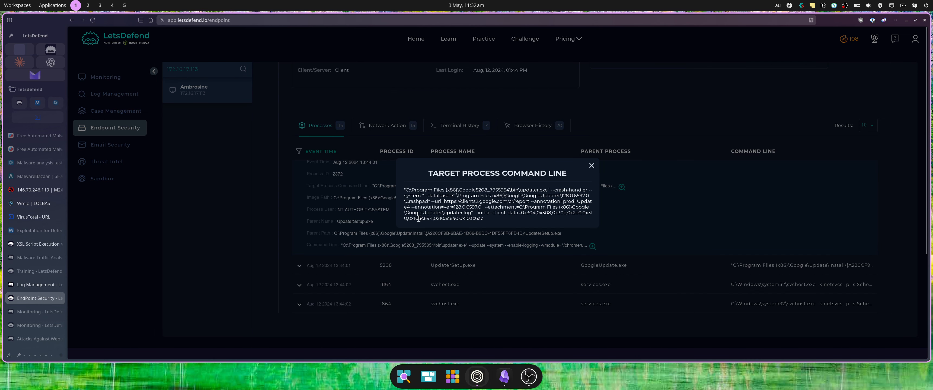
{"action": "left_click", "coordinate": [506, 148]}
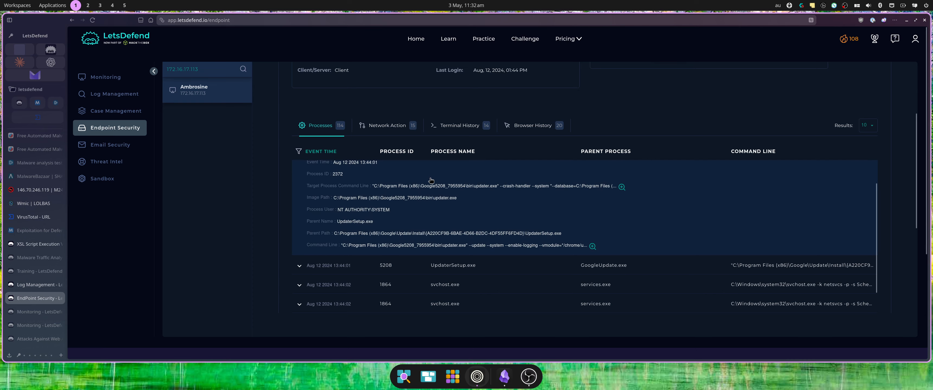
Read the full command line of the expanded updater.exe event with process ID 2372 and close that view.
{"action": "scroll", "coordinate": [568, 217], "scroll_direction": "up", "scroll_amount": 5}
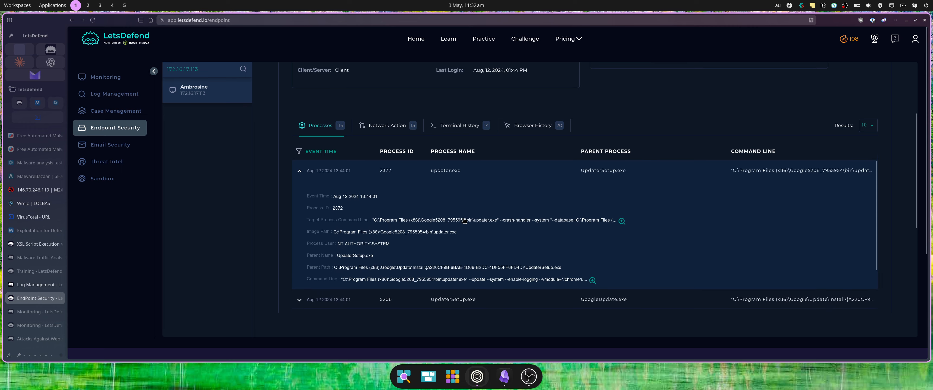
{"action": "scroll", "coordinate": [473, 228], "scroll_direction": "down", "scroll_amount": 3}
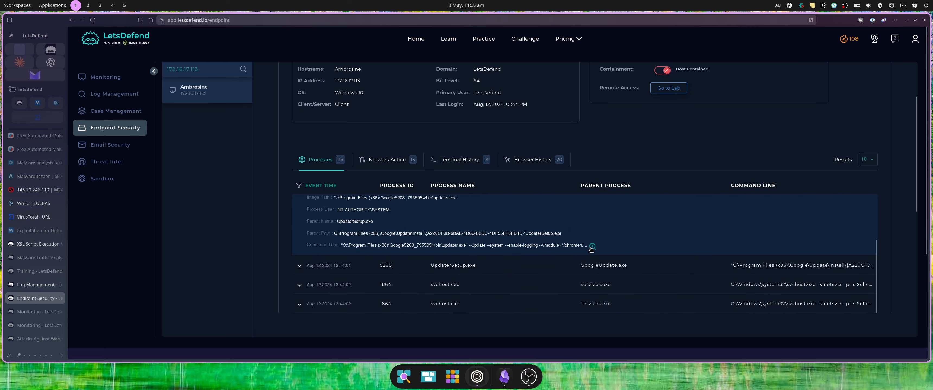
{"action": "left_click", "coordinate": [591, 247]}
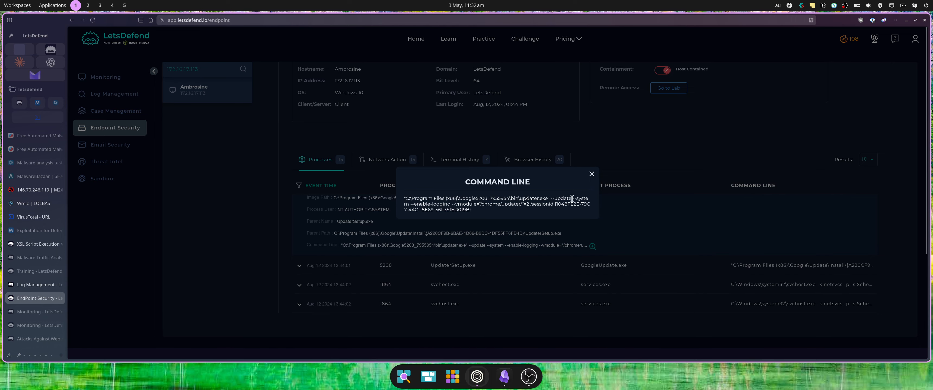
{"action": "left_click", "coordinate": [668, 229]}
Check the remaining events on page 6, then review the process events on pages 7 and 8 of the list.
{"action": "scroll", "coordinate": [681, 239], "scroll_direction": "down", "scroll_amount": 2}
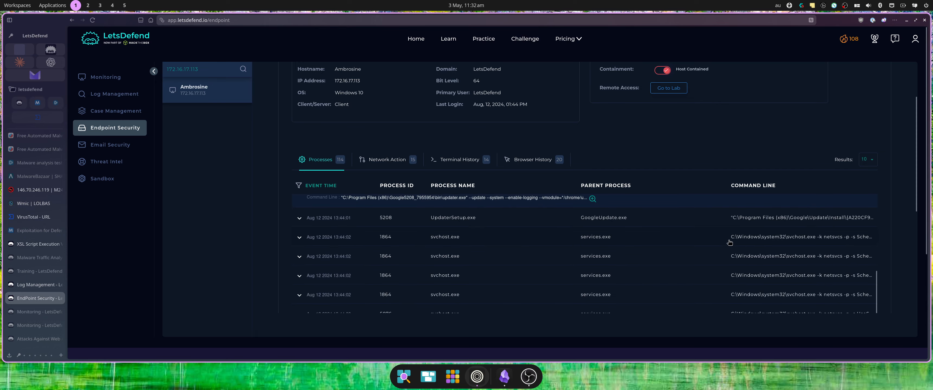
{"action": "scroll", "coordinate": [879, 226], "scroll_direction": "down", "scroll_amount": 6}
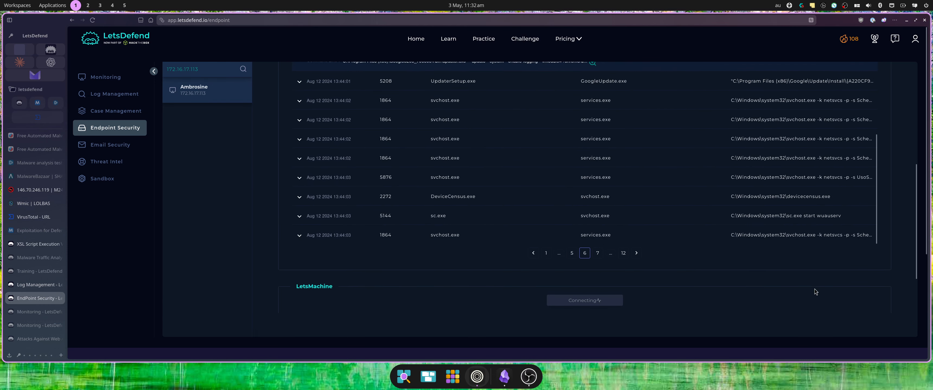
{"action": "scroll", "coordinate": [797, 262], "scroll_direction": "up", "scroll_amount": 3}
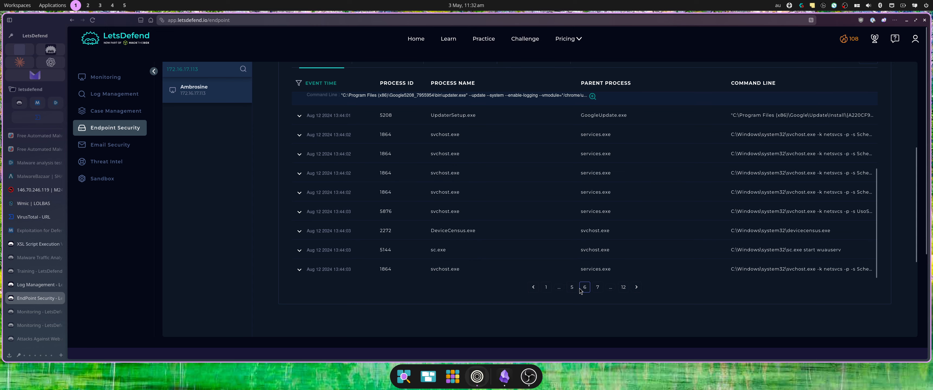
{"action": "left_click", "coordinate": [598, 287]}
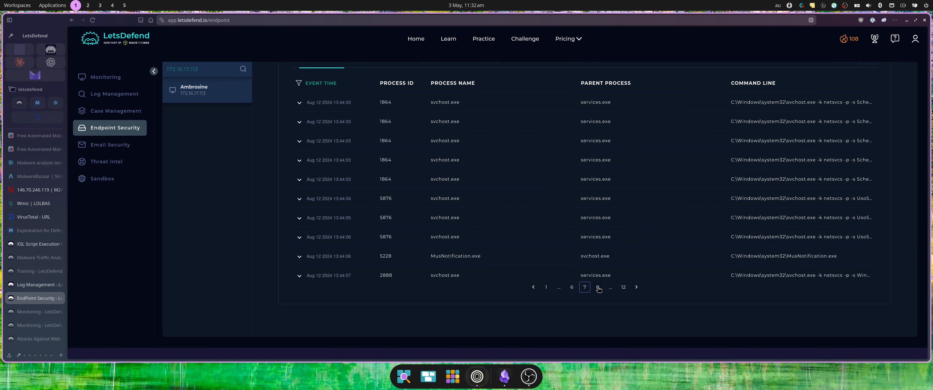
{"action": "scroll", "coordinate": [712, 197], "scroll_direction": "up", "scroll_amount": 2}
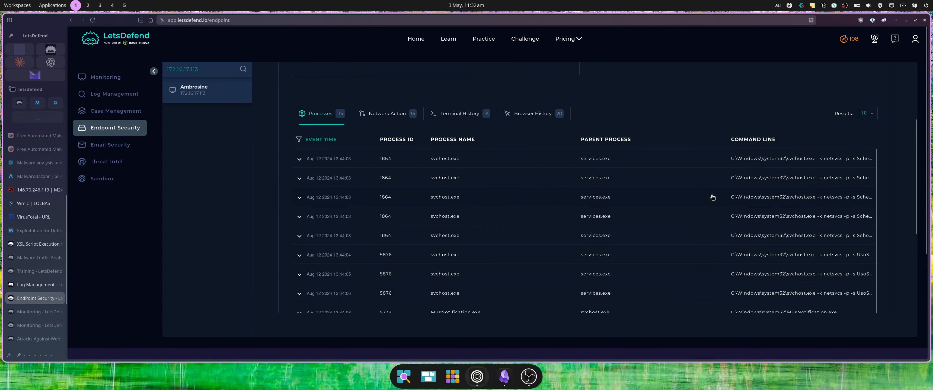
{"action": "scroll", "coordinate": [710, 188], "scroll_direction": "down", "scroll_amount": 2}
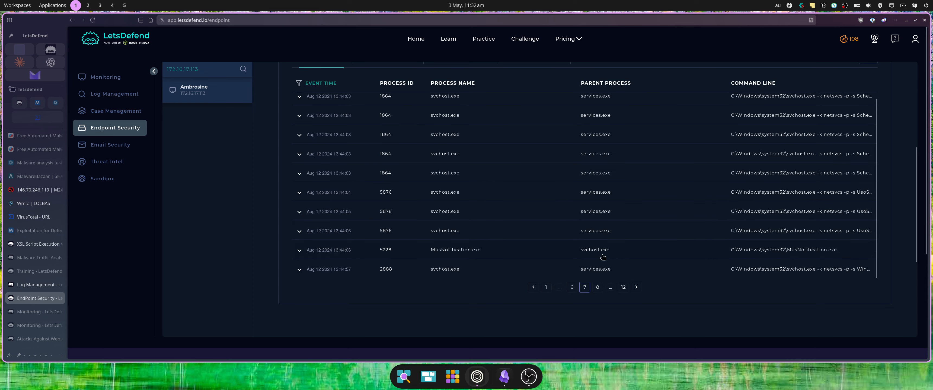
{"action": "left_click", "coordinate": [597, 288]}
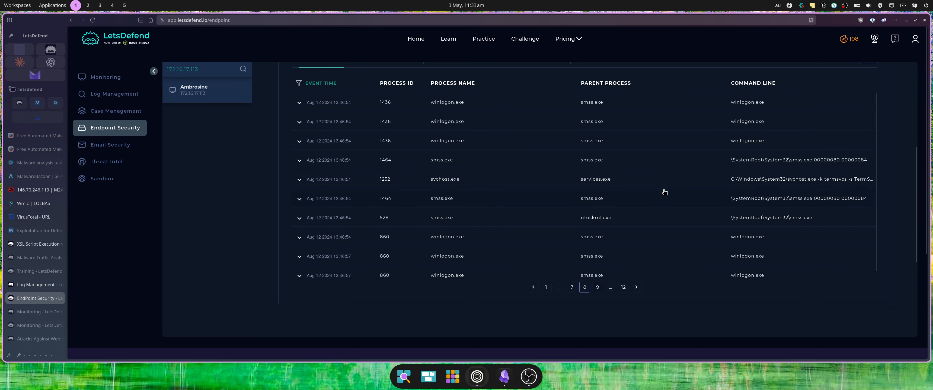
{"action": "scroll", "coordinate": [770, 172], "scroll_direction": "down", "scroll_amount": 1}
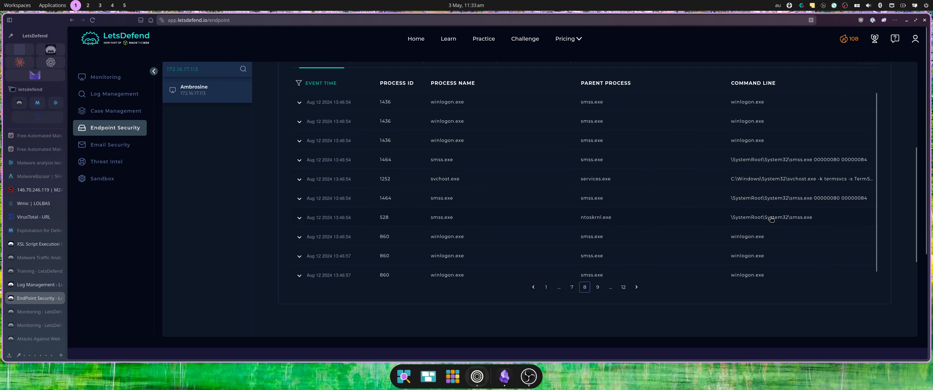
Review page 9 of the process list and expand the first svchost.exe event with process ID 1864.
{"action": "left_click", "coordinate": [597, 287]}
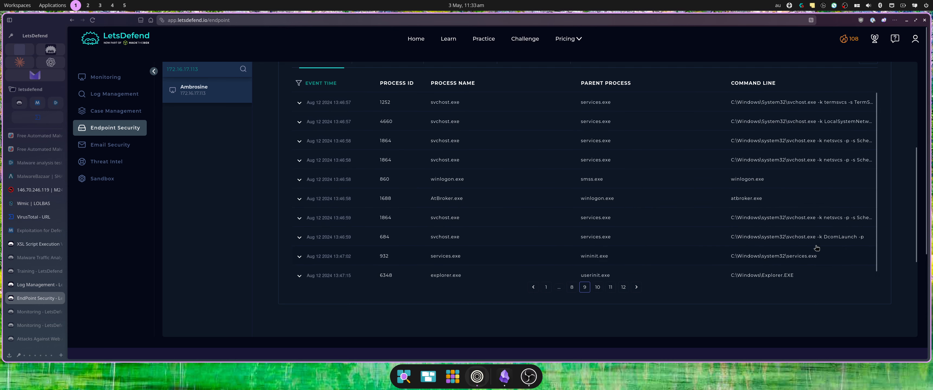
{"action": "scroll", "coordinate": [829, 245], "scroll_direction": "up", "scroll_amount": 1}
{"action": "scroll", "coordinate": [815, 250], "scroll_direction": "down", "scroll_amount": 1}
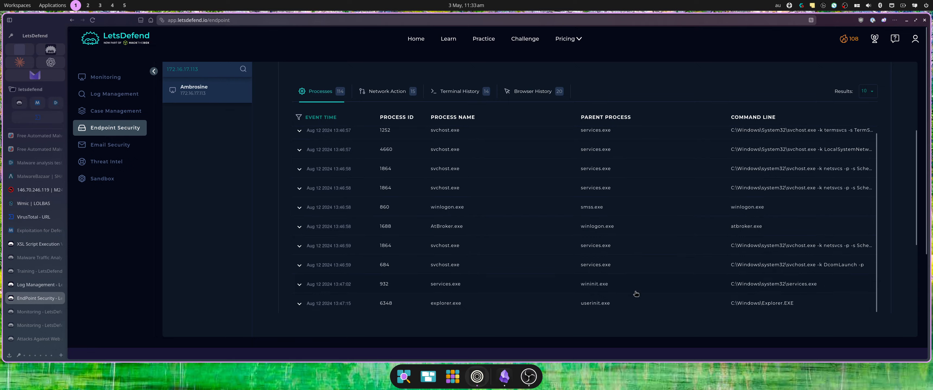
{"action": "scroll", "coordinate": [909, 278], "scroll_direction": "down", "scroll_amount": 2}
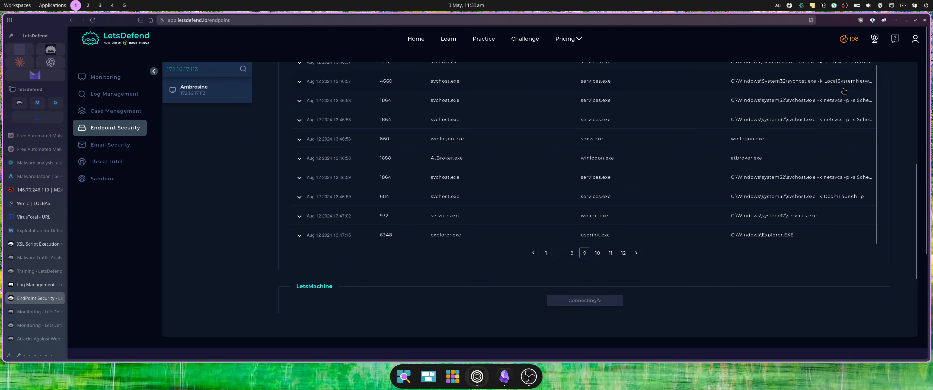
{"action": "left_click", "coordinate": [836, 103]}
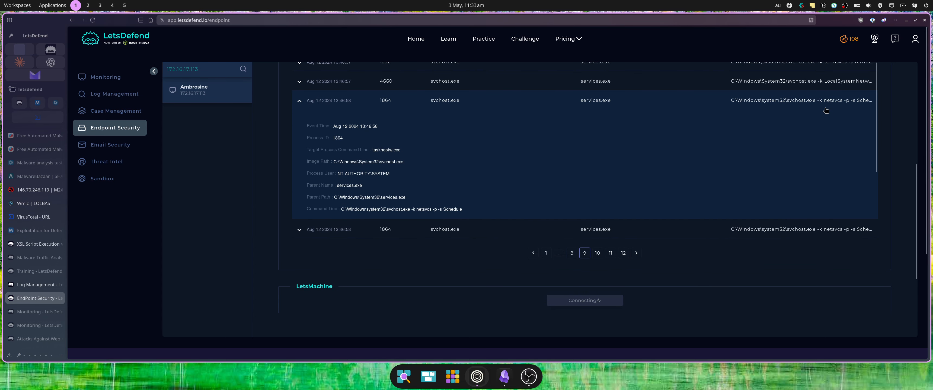
{"action": "scroll", "coordinate": [661, 168], "scroll_direction": "down", "scroll_amount": 3}
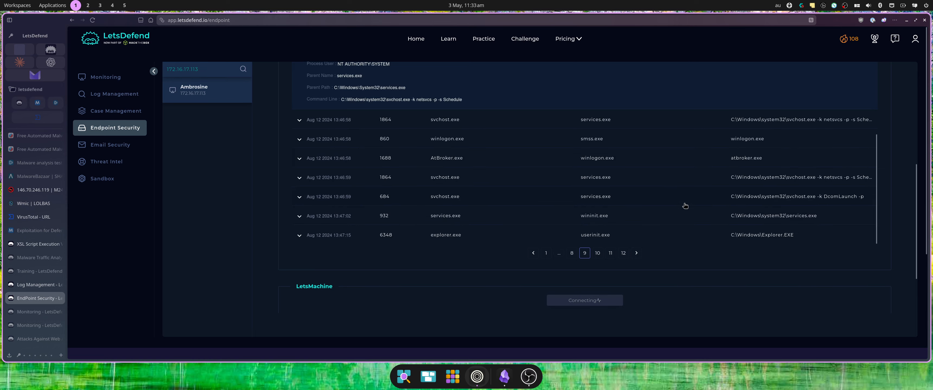
Go to page 10 of the process list and examine the details of the cmd.exe event at 13:47:38.
{"action": "scroll", "coordinate": [685, 206], "scroll_direction": "down", "scroll_amount": 2}
{"action": "left_click", "coordinate": [597, 184]}
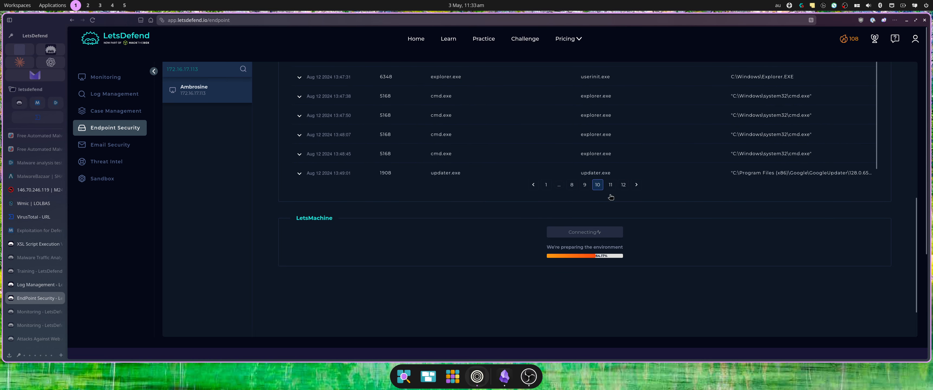
{"action": "scroll", "coordinate": [724, 235], "scroll_direction": "up", "scroll_amount": 3}
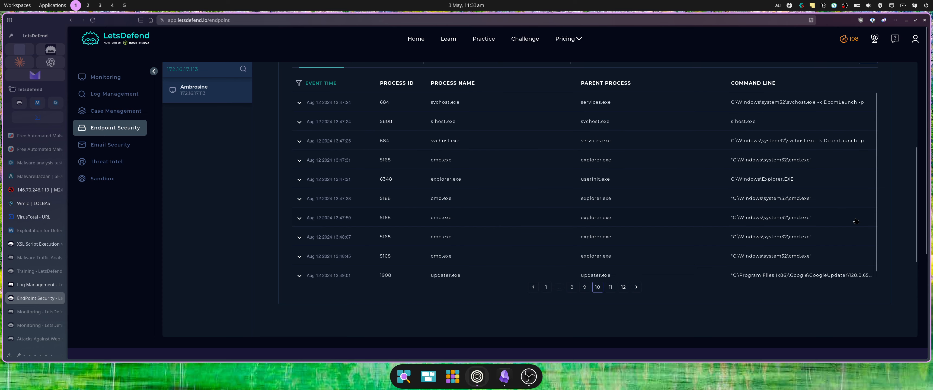
{"action": "scroll", "coordinate": [767, 209], "scroll_direction": "down", "scroll_amount": 1}
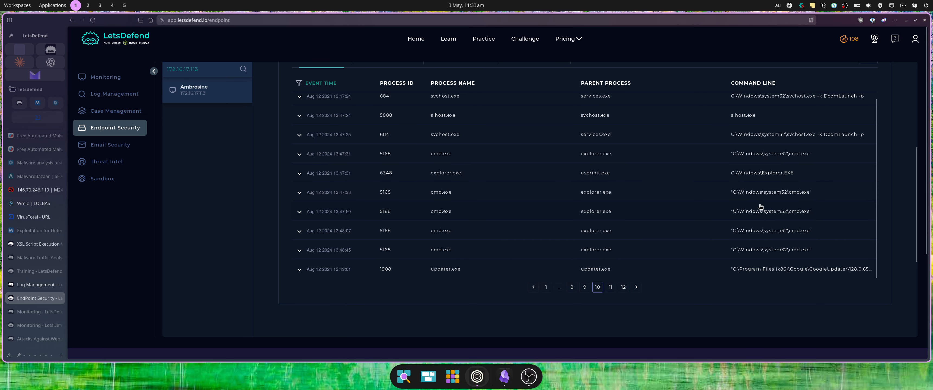
{"action": "left_click", "coordinate": [763, 194]}
{"action": "scroll", "coordinate": [778, 241], "scroll_direction": "down", "scroll_amount": 3}
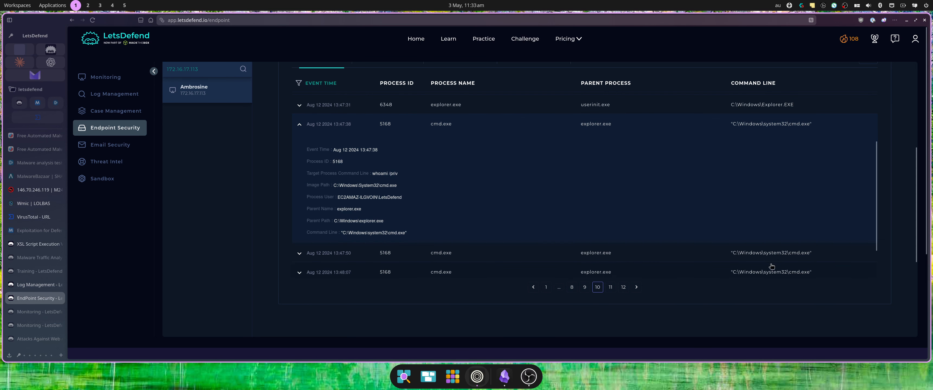
Examine the target process command lines of the cmd.exe events at 13:47:50 and 13:48:07.
{"action": "left_click", "coordinate": [769, 254]}
{"action": "scroll", "coordinate": [567, 192], "scroll_direction": "down", "scroll_amount": 3}
{"action": "scroll", "coordinate": [510, 235], "scroll_direction": "down", "scroll_amount": 3}
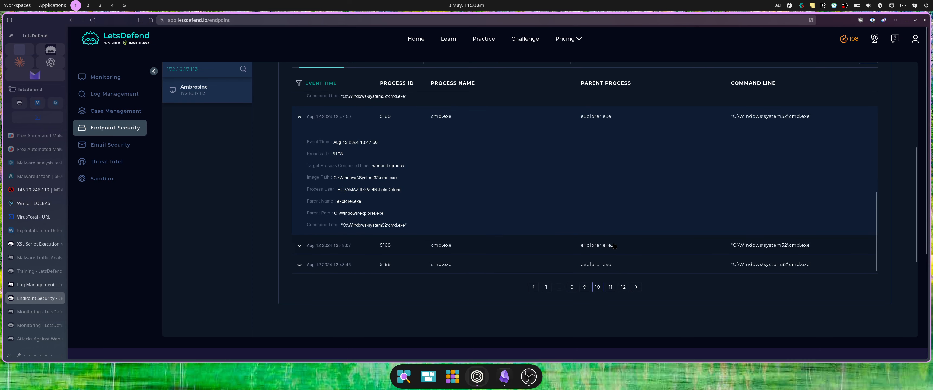
{"action": "left_click", "coordinate": [614, 246]}
{"action": "scroll", "coordinate": [571, 201], "scroll_direction": "down", "scroll_amount": 3}
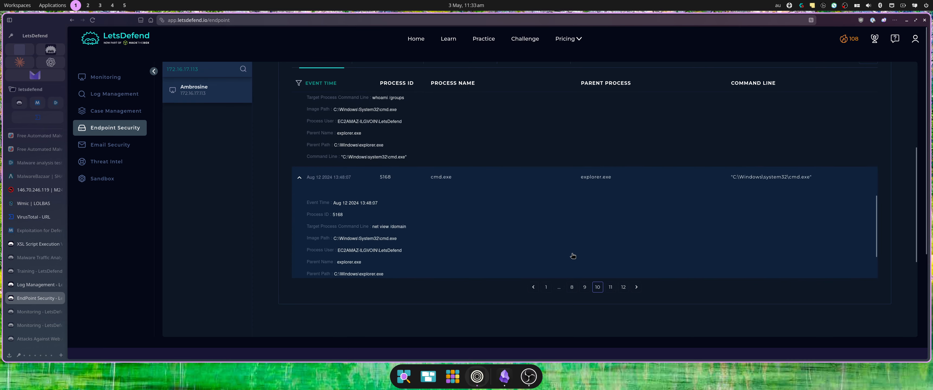
{"action": "scroll", "coordinate": [552, 250], "scroll_direction": "down", "scroll_amount": 3}
{"action": "scroll", "coordinate": [645, 170], "scroll_direction": "down", "scroll_amount": 3}
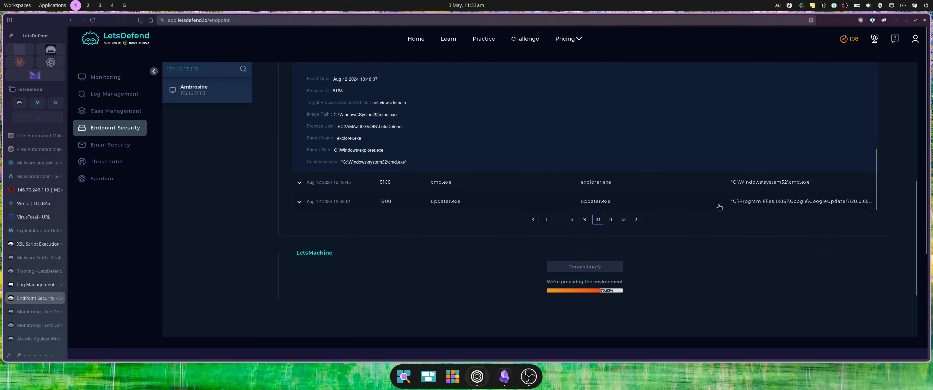
Examine the details of the cmd.exe event at 13:48:45 and the updater.exe event with process ID 1908.
{"action": "left_click", "coordinate": [615, 184]}
{"action": "scroll", "coordinate": [625, 177], "scroll_direction": "down", "scroll_amount": 2}
{"action": "scroll", "coordinate": [626, 178], "scroll_direction": "down", "scroll_amount": 1}
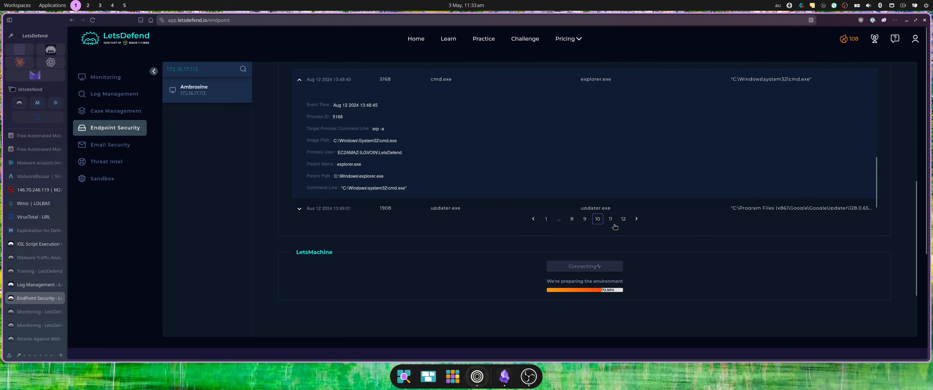
{"action": "scroll", "coordinate": [605, 202], "scroll_direction": "down", "scroll_amount": 1}
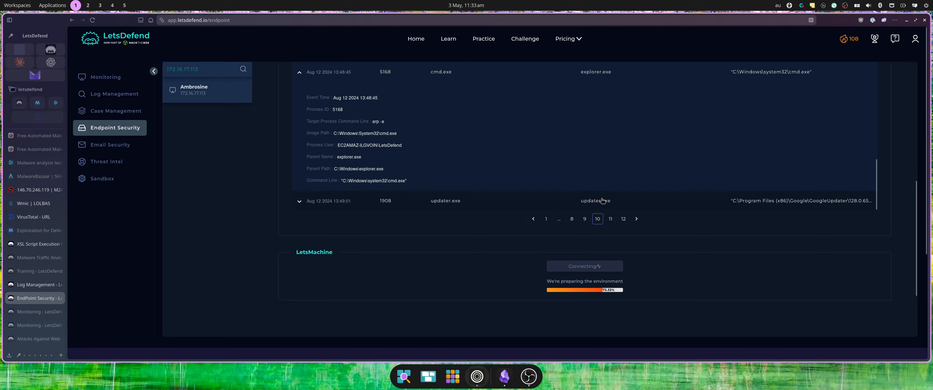
{"action": "left_click", "coordinate": [602, 207]}
{"action": "scroll", "coordinate": [606, 176], "scroll_direction": "down", "scroll_amount": 3}
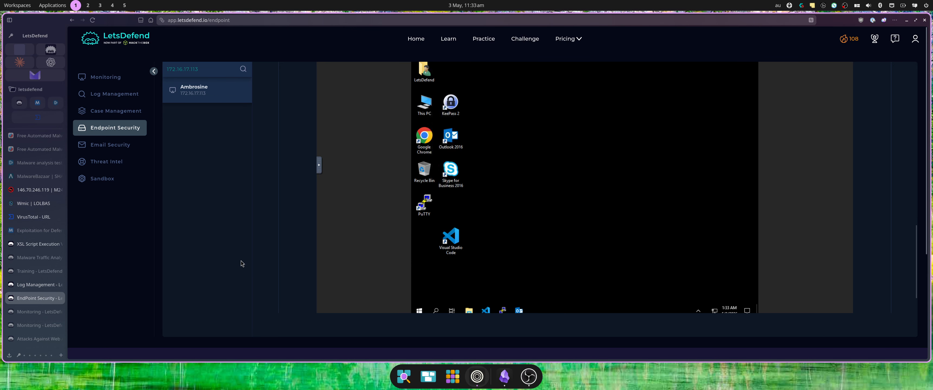
Open the LetsMachine remote desktop in its own browser tab and return to the Endpoint Security page.
{"action": "scroll", "coordinate": [622, 200], "scroll_direction": "up", "scroll_amount": 5}
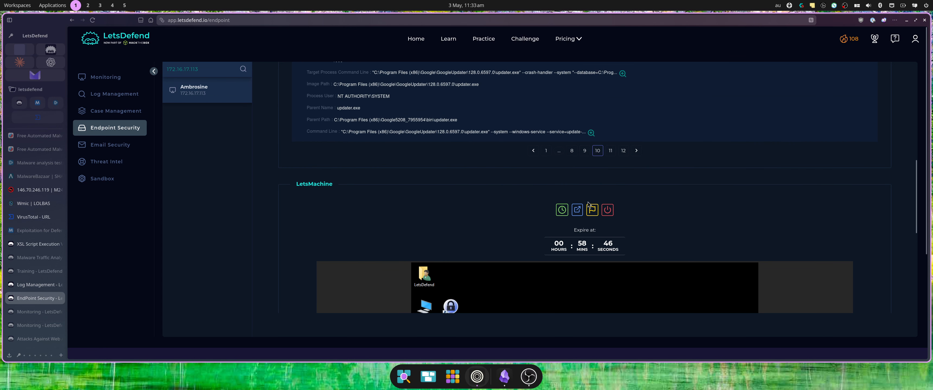
{"action": "left_click", "coordinate": [578, 210]}
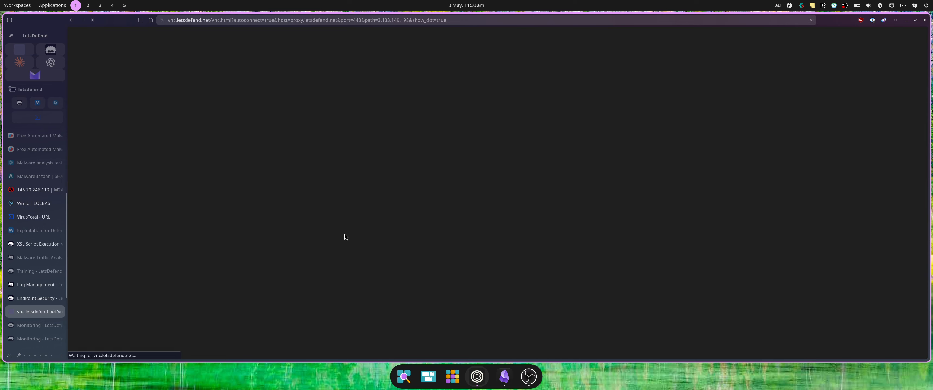
{"action": "key", "text": "ctrl+shift+Tab"}
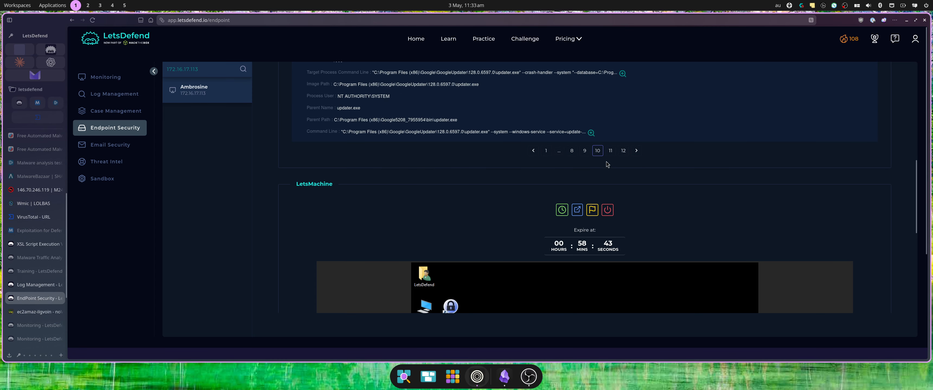
Go to page 11 of the process list and examine the details of the updater.exe event with process ID 2372.
{"action": "left_click", "coordinate": [609, 150]}
{"action": "scroll", "coordinate": [887, 200], "scroll_direction": "up", "scroll_amount": 8}
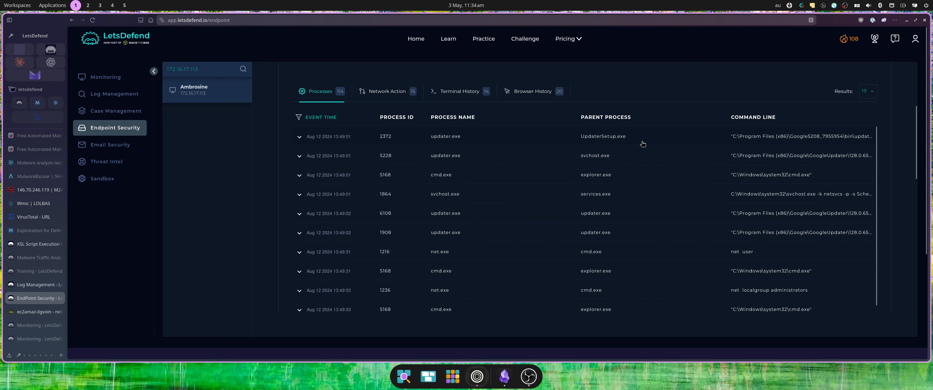
{"action": "left_click", "coordinate": [768, 137]}
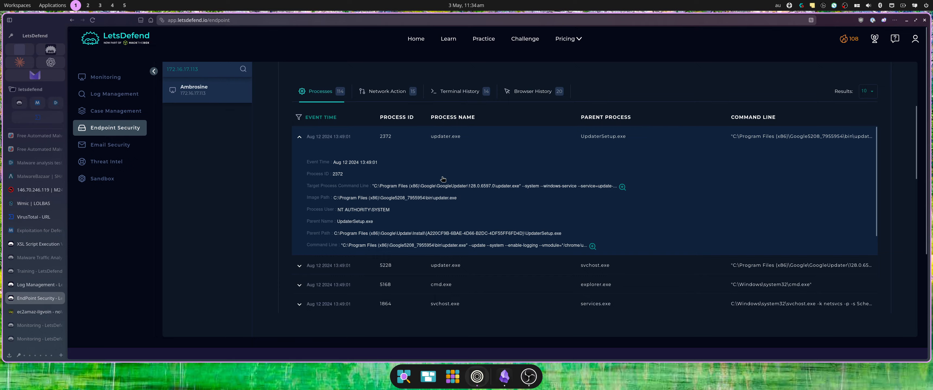
{"action": "scroll", "coordinate": [753, 192], "scroll_direction": "down", "scroll_amount": 3}
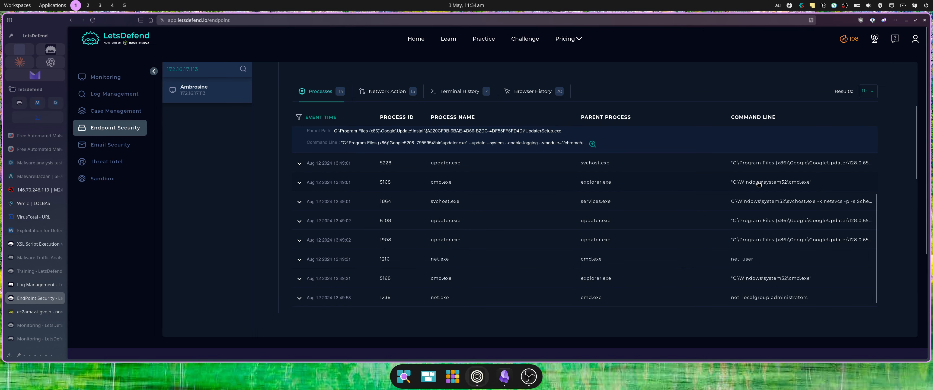
Expand the cmd.exe event at 13:49:01, read its target process command line and check the remaining events on page 11.
{"action": "left_click", "coordinate": [758, 184]}
{"action": "scroll", "coordinate": [603, 224], "scroll_direction": "down", "scroll_amount": 2}
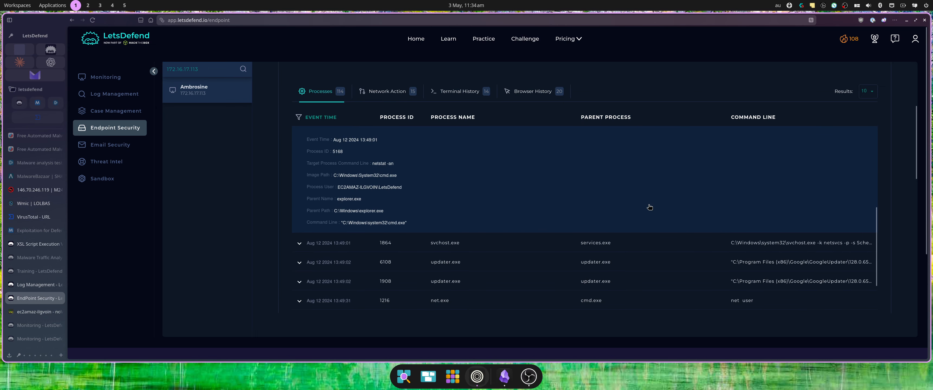
{"action": "scroll", "coordinate": [724, 205], "scroll_direction": "down", "scroll_amount": 2}
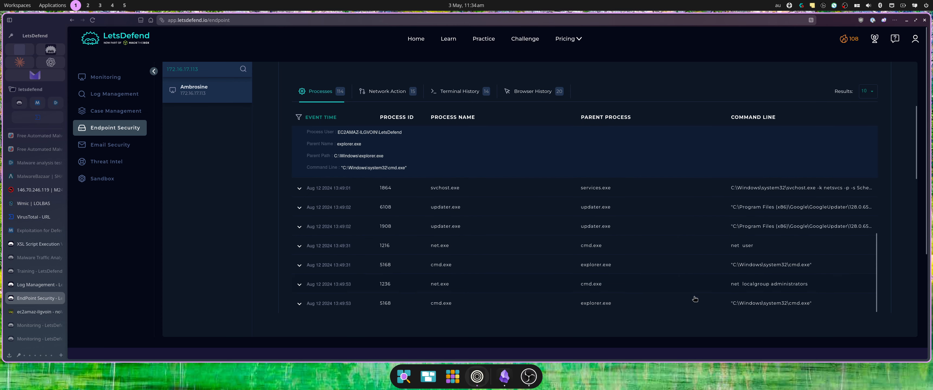
{"action": "scroll", "coordinate": [732, 239], "scroll_direction": "down", "scroll_amount": 1}
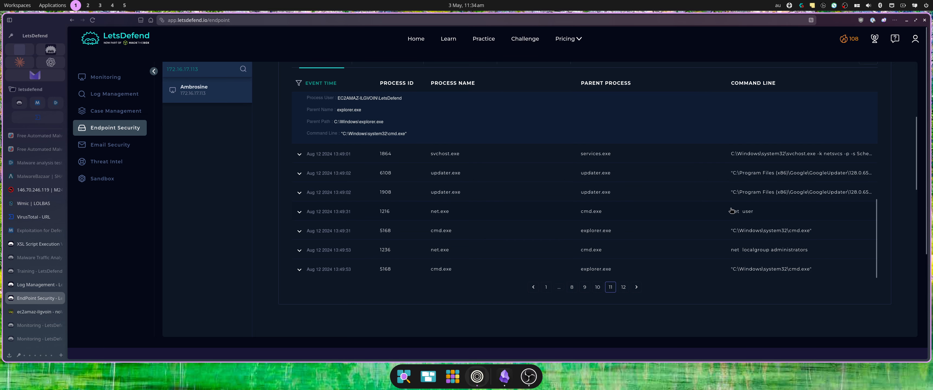
Examine the details of the net.exe event with process ID 1236 and the cmd.exe event at 13:49:53.
{"action": "left_click", "coordinate": [753, 251]}
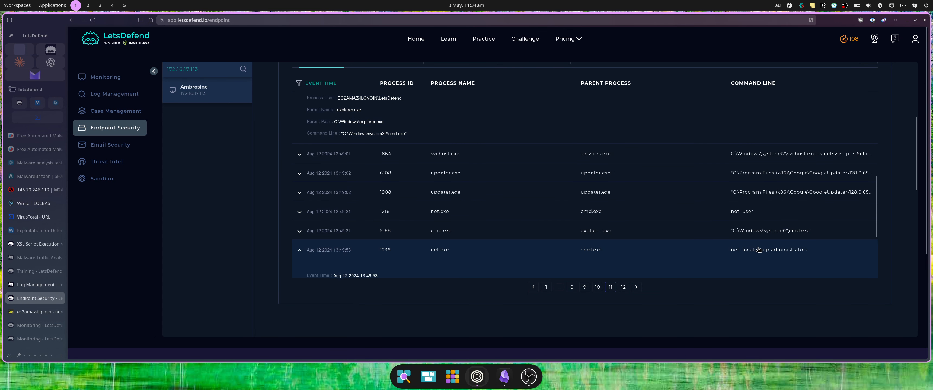
{"action": "scroll", "coordinate": [750, 243], "scroll_direction": "down", "scroll_amount": 3}
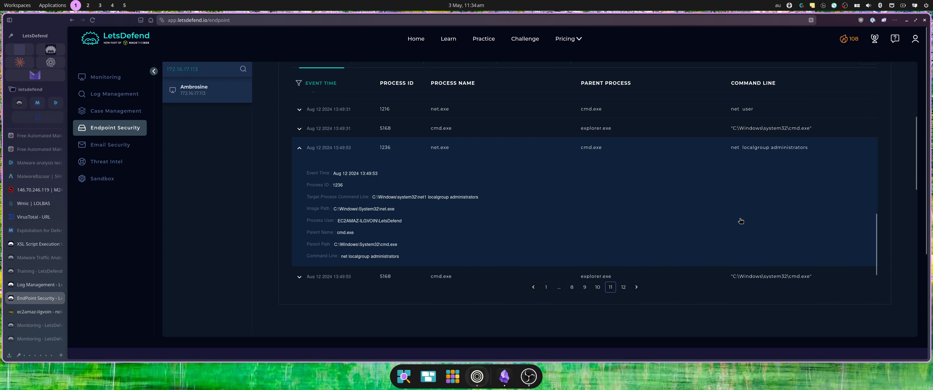
{"action": "scroll", "coordinate": [742, 220], "scroll_direction": "down", "scroll_amount": 1}
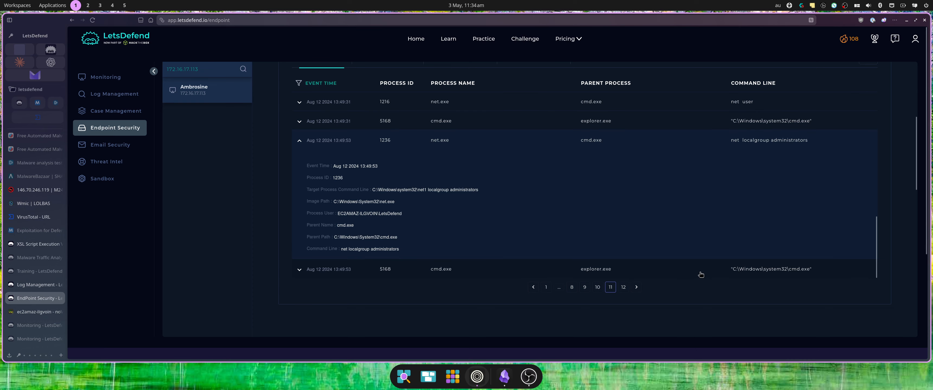
{"action": "left_click", "coordinate": [704, 263]}
{"action": "scroll", "coordinate": [760, 226], "scroll_direction": "down", "scroll_amount": 3}
{"action": "scroll", "coordinate": [761, 225], "scroll_direction": "down", "scroll_amount": 1}
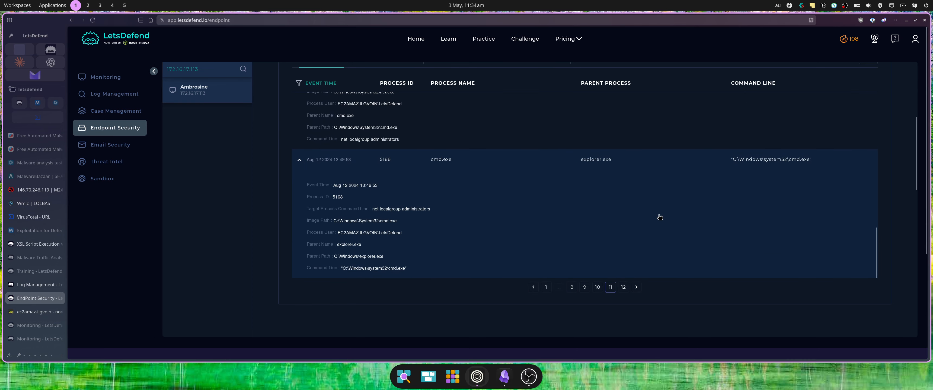
{"action": "scroll", "coordinate": [637, 228], "scroll_direction": "down", "scroll_amount": 2}
Go to page 12 of the process list and read the target process command line of the cmd.exe event at 13:50:11.
{"action": "left_click", "coordinate": [623, 220]}
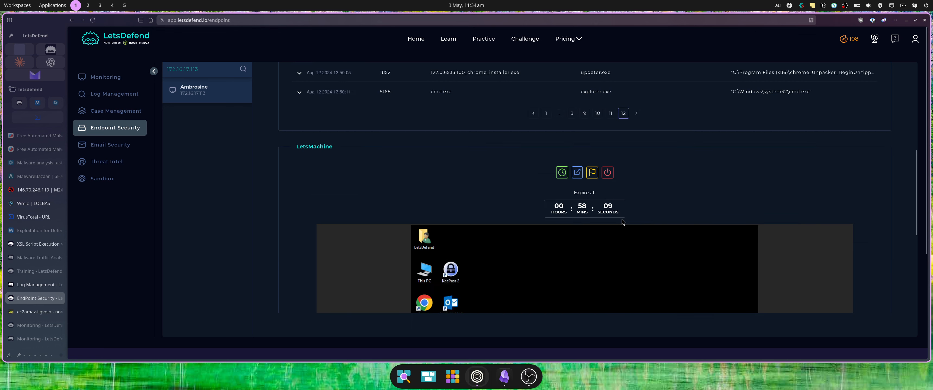
{"action": "scroll", "coordinate": [810, 171], "scroll_direction": "up", "scroll_amount": 3}
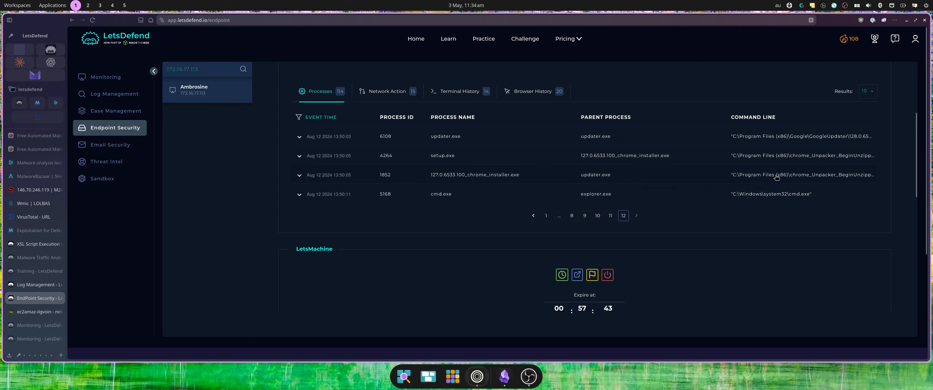
{"action": "left_click", "coordinate": [770, 194]}
{"action": "scroll", "coordinate": [764, 192], "scroll_direction": "down", "scroll_amount": 3}
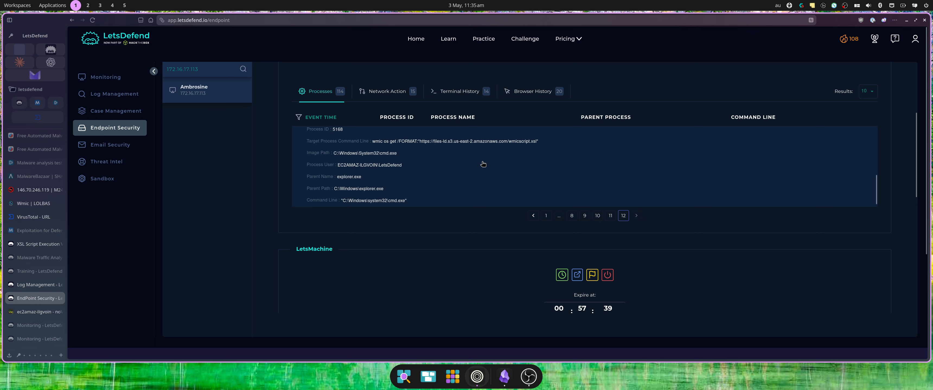
{"action": "scroll", "coordinate": [482, 164], "scroll_direction": "up", "scroll_amount": 3}
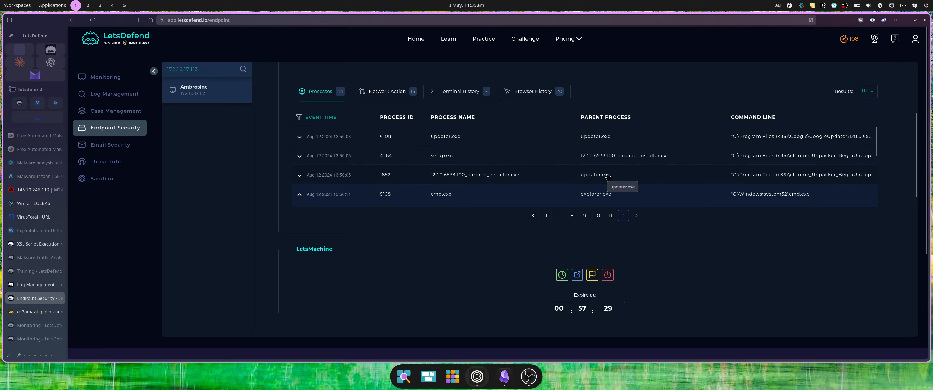
Expand the 127.0.6533.100_chrome_installer.exe event and read its full target process command line.
{"action": "left_click", "coordinate": [593, 174]}
{"action": "scroll", "coordinate": [594, 175], "scroll_direction": "down", "scroll_amount": 2}
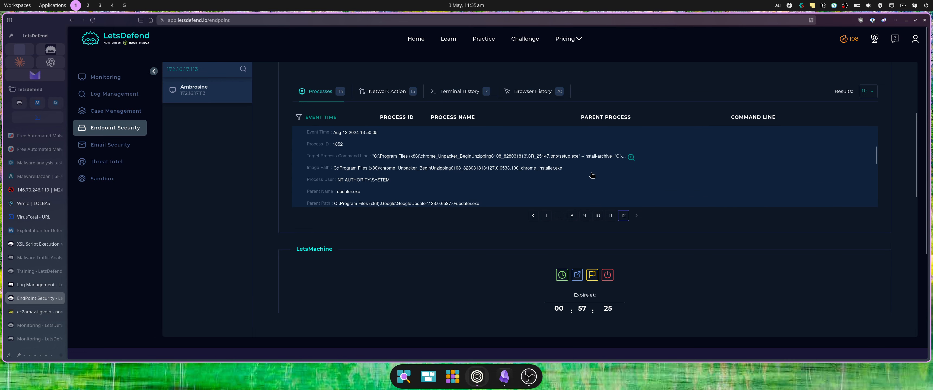
{"action": "left_click", "coordinate": [630, 158]}
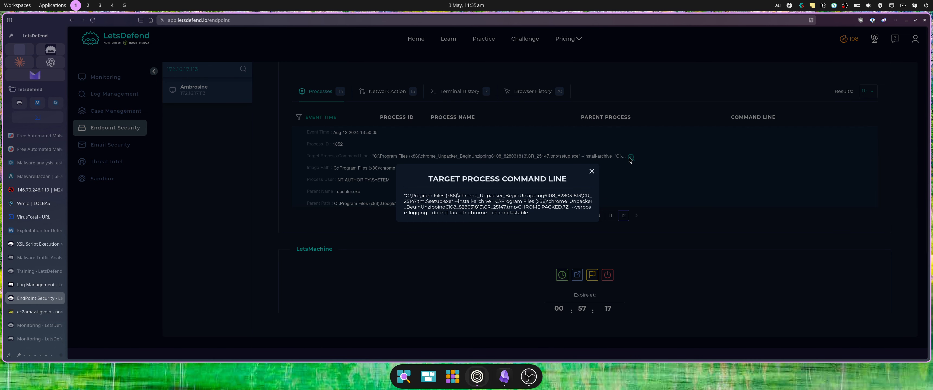
{"action": "left_click", "coordinate": [630, 158]}
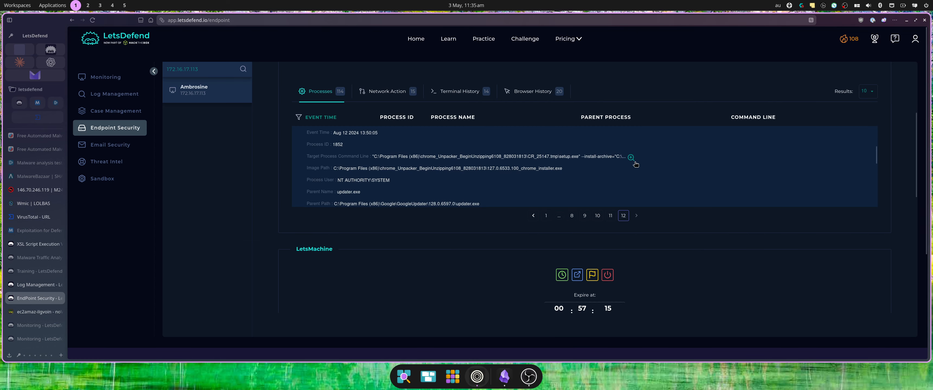
Examine the details of the setup.exe event with process ID 4264 and review the expanded events below it.
{"action": "scroll", "coordinate": [630, 163], "scroll_direction": "up", "scroll_amount": 2}
{"action": "left_click", "coordinate": [625, 156]}
{"action": "scroll", "coordinate": [630, 163], "scroll_direction": "down", "scroll_amount": 3}
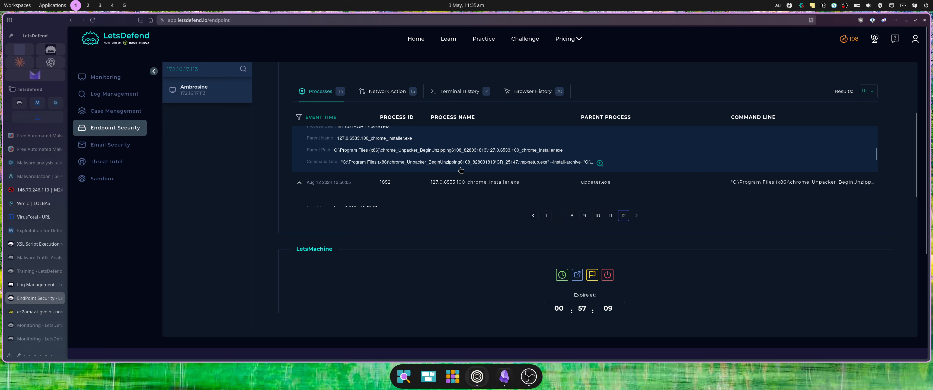
{"action": "scroll", "coordinate": [513, 169], "scroll_direction": "up", "scroll_amount": 2}
{"action": "scroll", "coordinate": [429, 161], "scroll_direction": "down", "scroll_amount": 3}
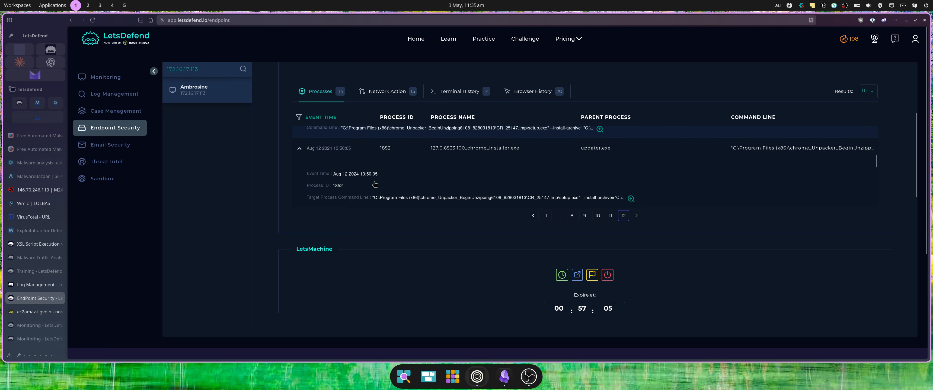
{"action": "scroll", "coordinate": [375, 185], "scroll_direction": "down", "scroll_amount": 3}
{"action": "scroll", "coordinate": [375, 184], "scroll_direction": "down", "scroll_amount": 2}
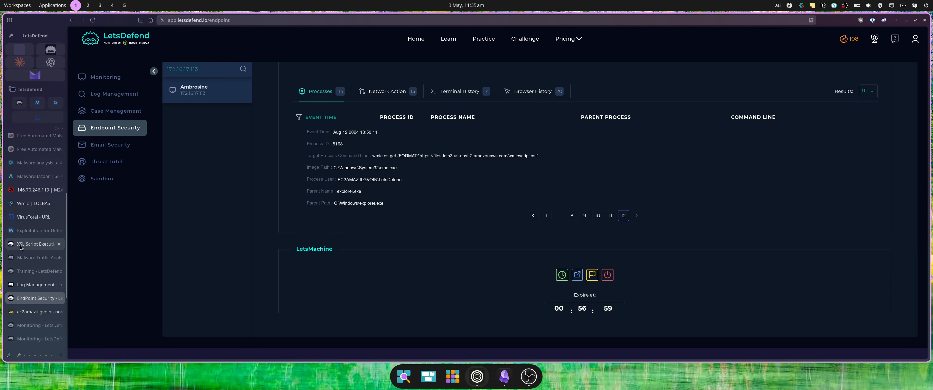
Check the playbook's Windows discovery guidance and reconnect to the LetsDefend Lab remote desktop.
{"action": "left_click", "coordinate": [37, 245]}
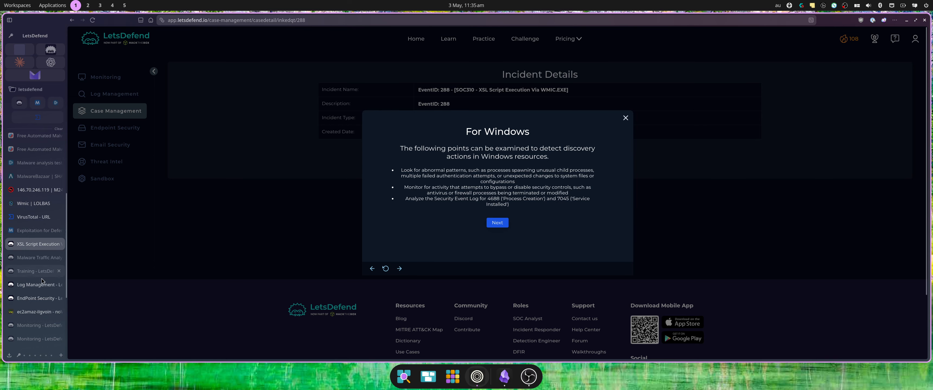
{"action": "left_click", "coordinate": [29, 310]}
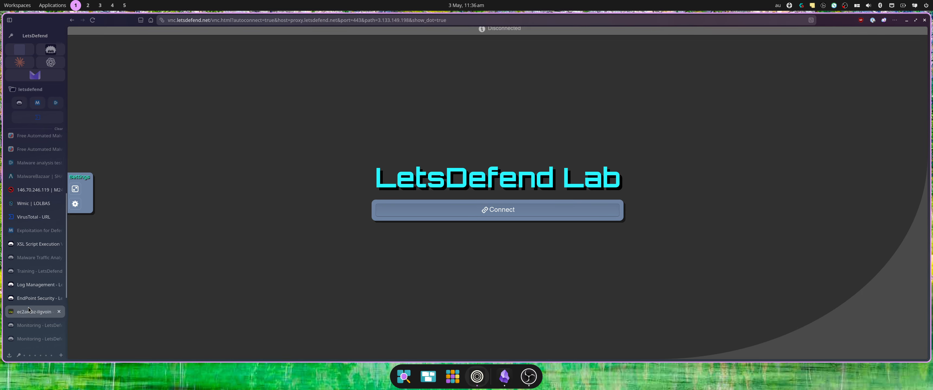
{"action": "left_click", "coordinate": [429, 212]}
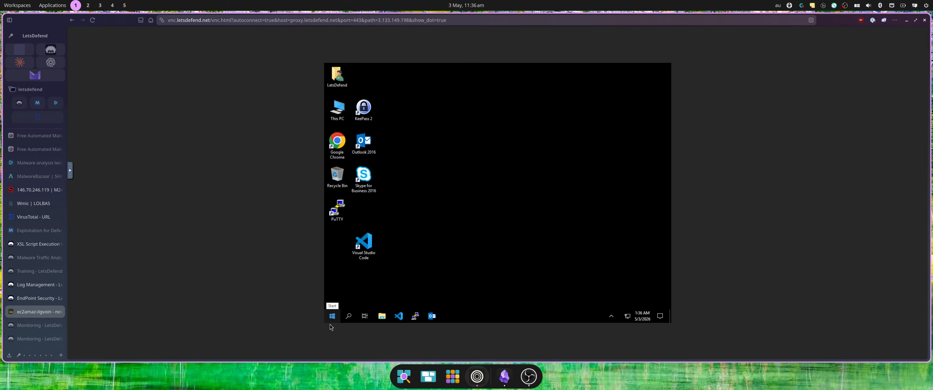
Search for "event" on the remote machine and open Event Viewer.
{"action": "left_click", "coordinate": [332, 316]}
{"action": "type", "text": "c"}
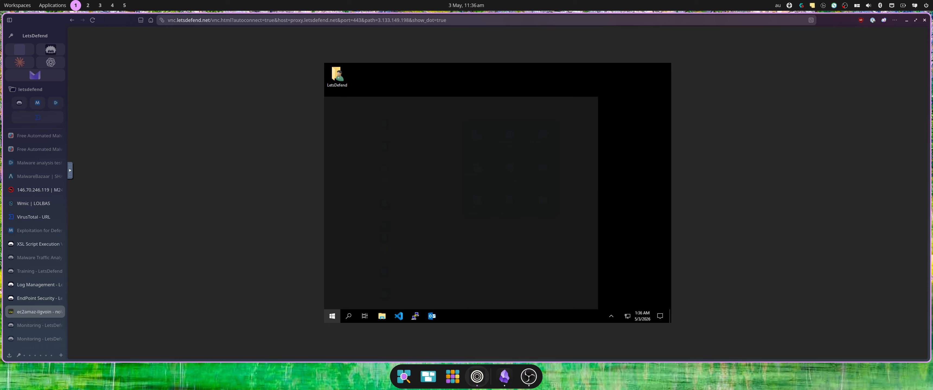
{"action": "type", "text": "vent"}
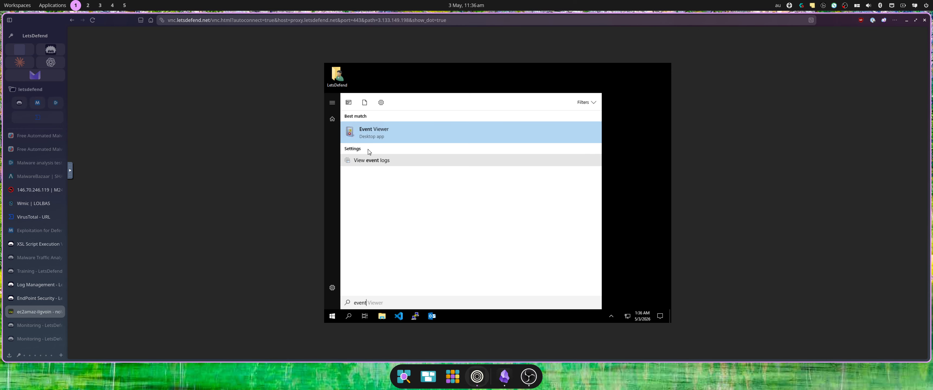
{"action": "left_click", "coordinate": [371, 136]}
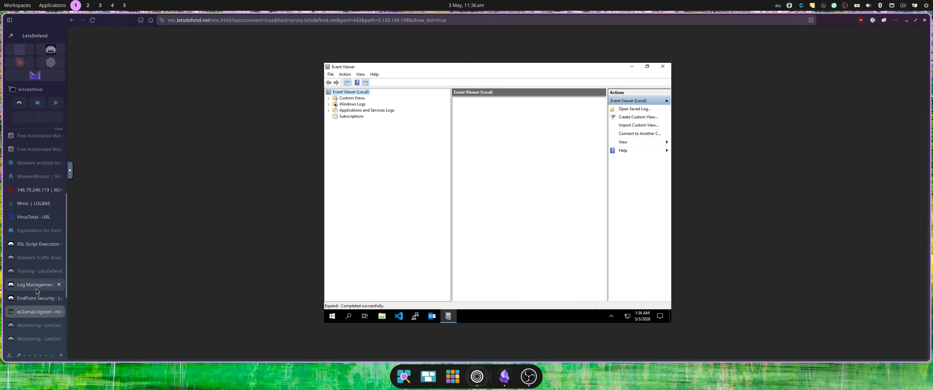
Filter the Windows Security log by event ID 4688, consulting the playbook for the relevant ID.
{"action": "left_click", "coordinate": [329, 105]}
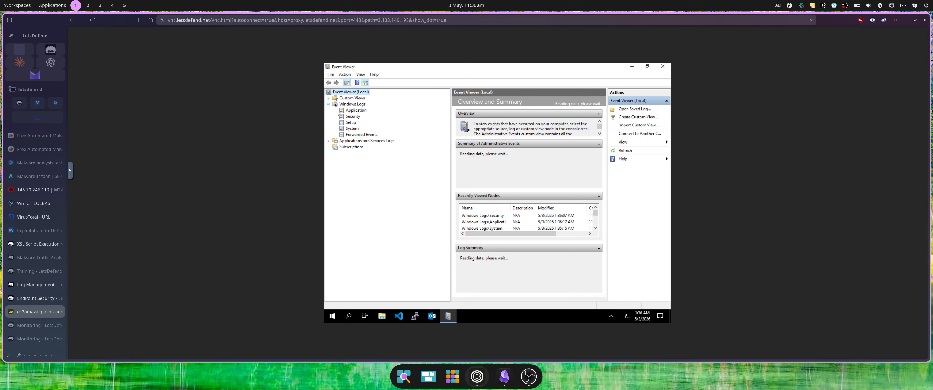
{"action": "left_click", "coordinate": [349, 117]}
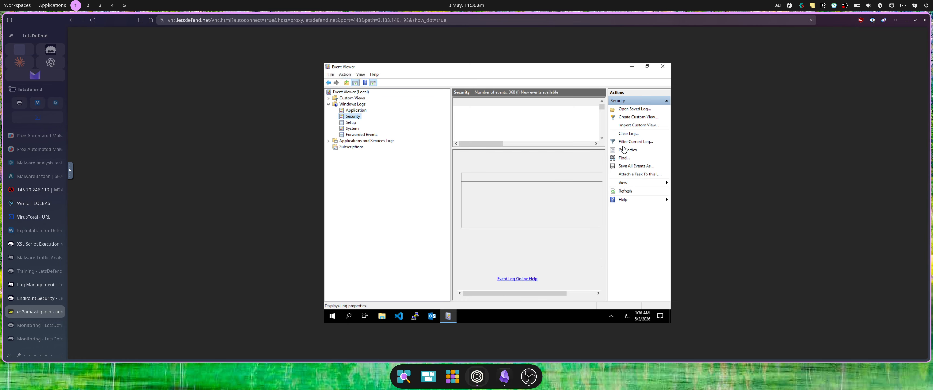
{"action": "left_click", "coordinate": [620, 142]}
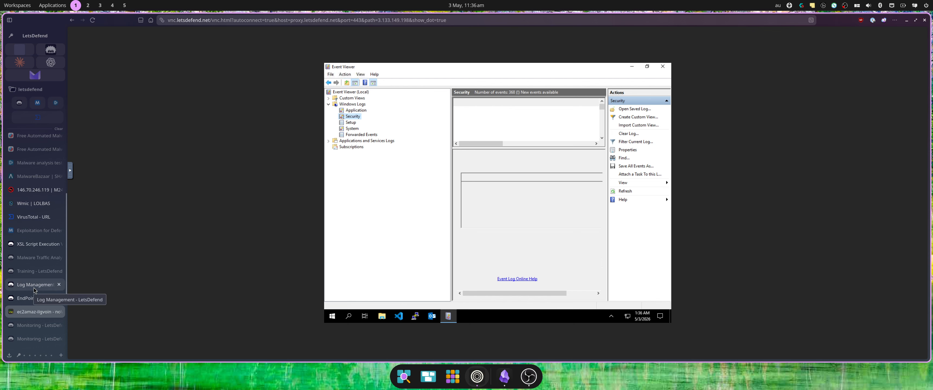
{"action": "left_click", "coordinate": [37, 244]}
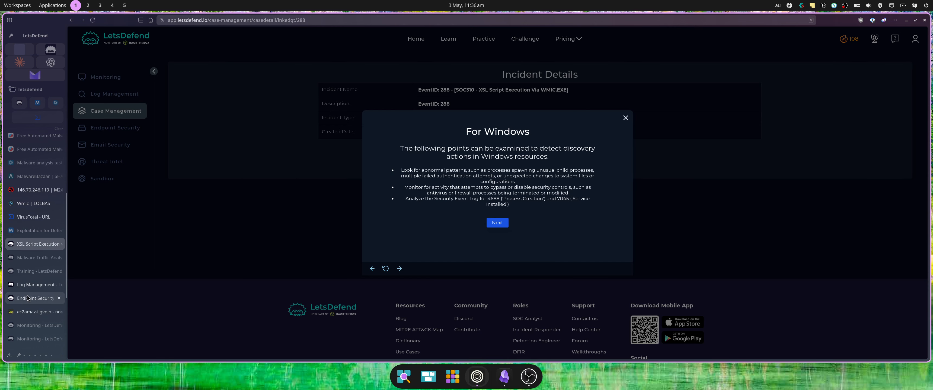
{"action": "left_click", "coordinate": [33, 312]}
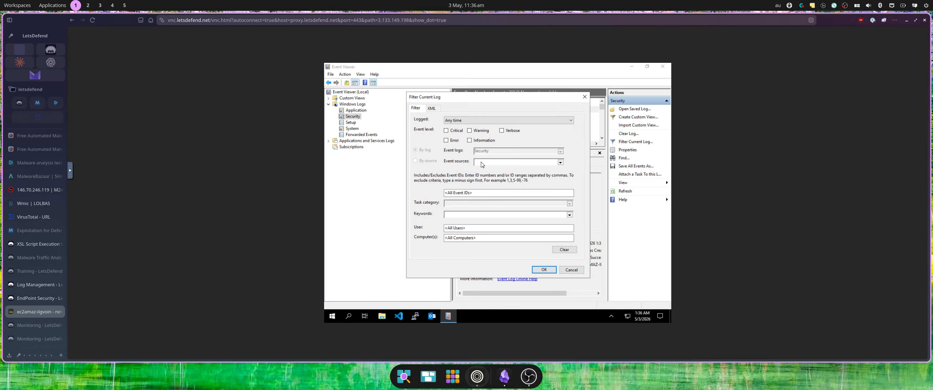
{"action": "left_click", "coordinate": [460, 192]}
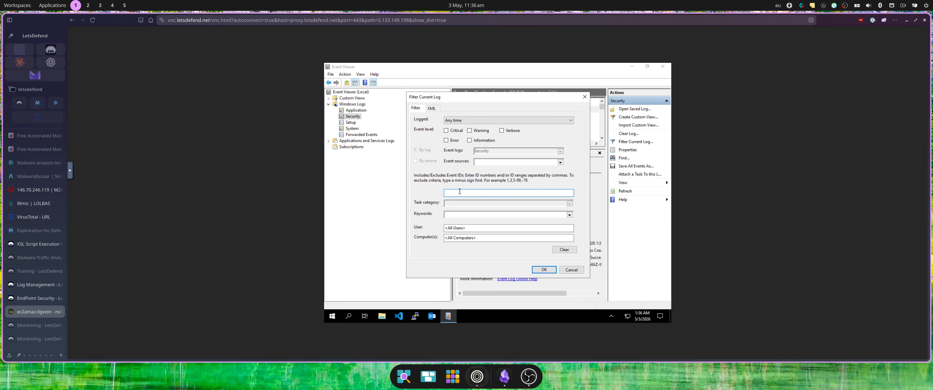
{"action": "type", "text": "4688"}
{"action": "left_click", "coordinate": [542, 272]}
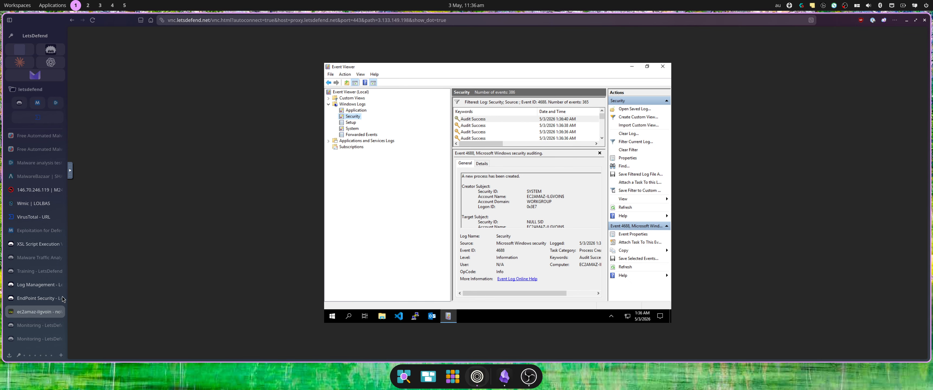
Check the log dates in Log Management and locate the 8/12/2024 events in the filtered Security log.
{"action": "left_click", "coordinate": [39, 285]}
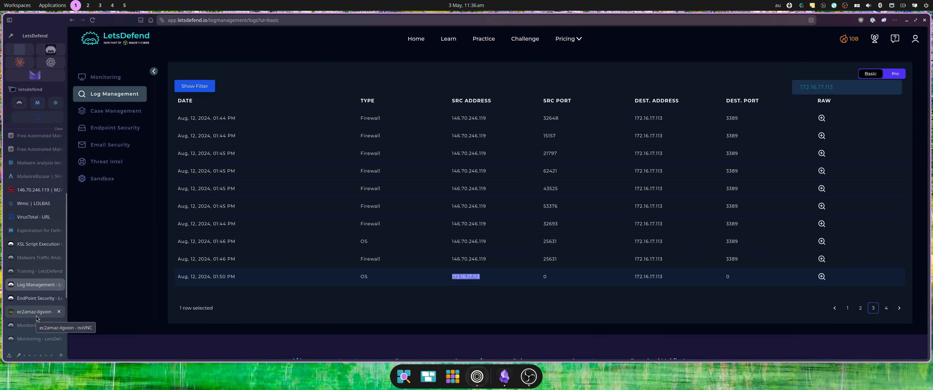
{"action": "left_click", "coordinate": [37, 315]}
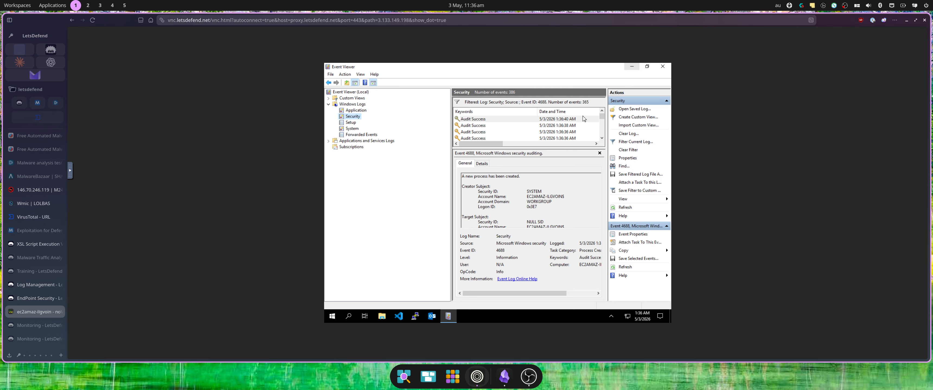
{"action": "scroll", "coordinate": [561, 133], "scroll_direction": "down", "scroll_amount": 1}
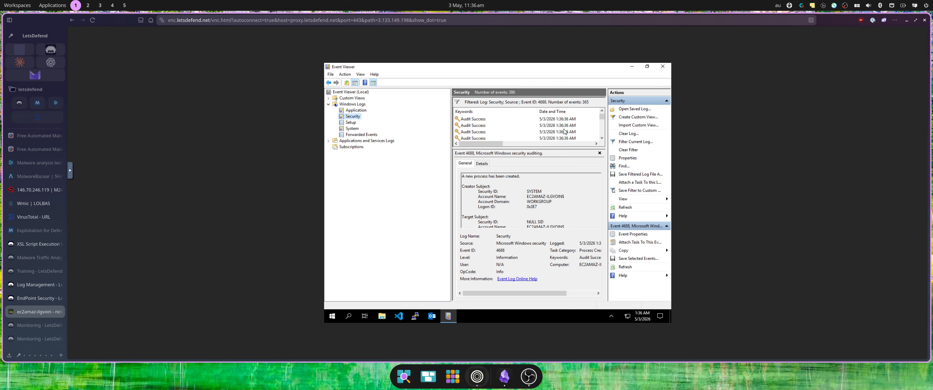
{"action": "left_click", "coordinate": [601, 128]}
{"action": "left_click", "coordinate": [603, 130]}
{"action": "left_click", "coordinate": [603, 131]}
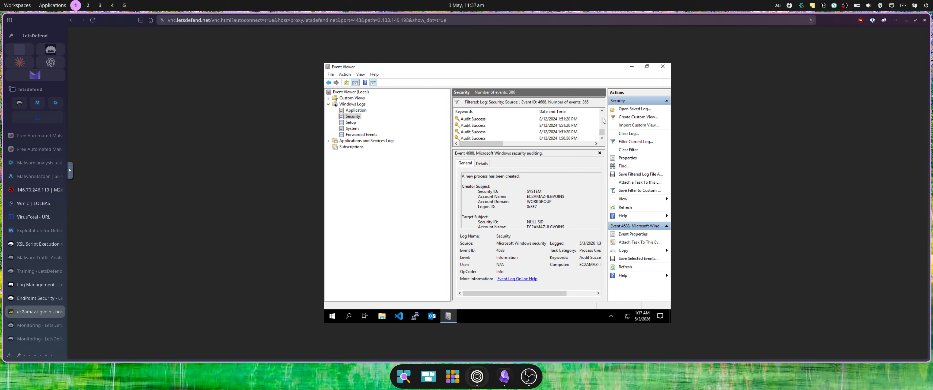
{"action": "left_click", "coordinate": [602, 124]}
{"action": "left_click_drag", "start_coordinate": [602, 127], "coordinate": [600, 124]}
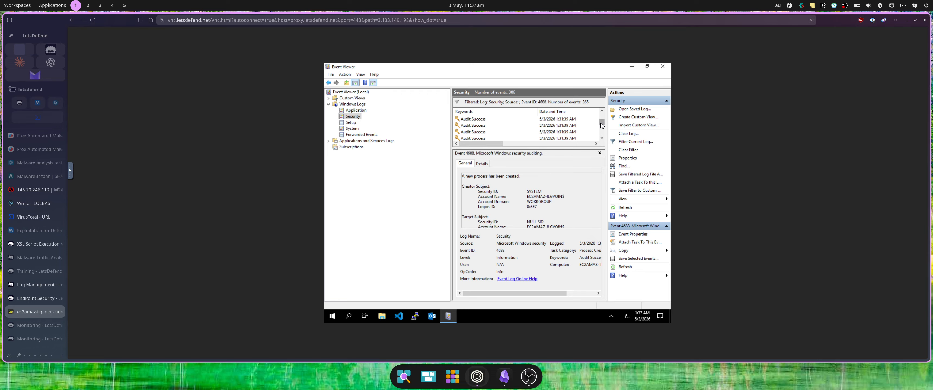
{"action": "left_click", "coordinate": [602, 128]}
{"action": "left_click", "coordinate": [602, 130]}
{"action": "left_click_drag", "start_coordinate": [602, 128], "coordinate": [602, 131]}
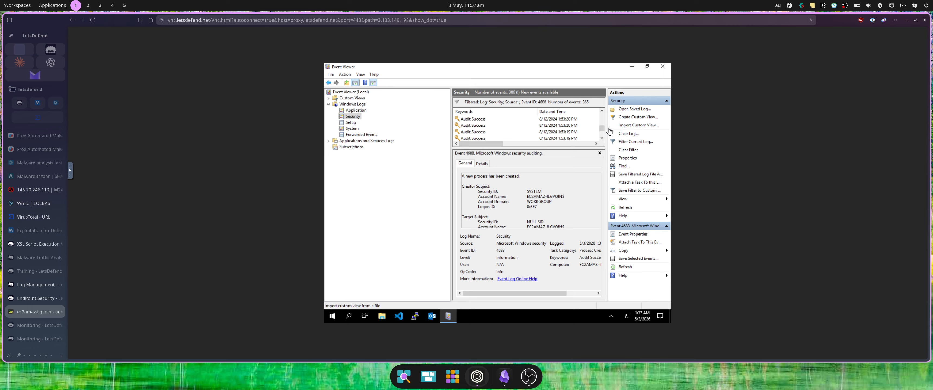
Step through the filtered 8/12/2024 process-creation events from 1:53 PM towards the newer entries.
{"action": "left_click", "coordinate": [561, 121]}
{"action": "key", "text": "Up"}
{"action": "key", "text": "Up"}
{"action": "key", "text": "Up"}
{"action": "key", "text": "Up"}
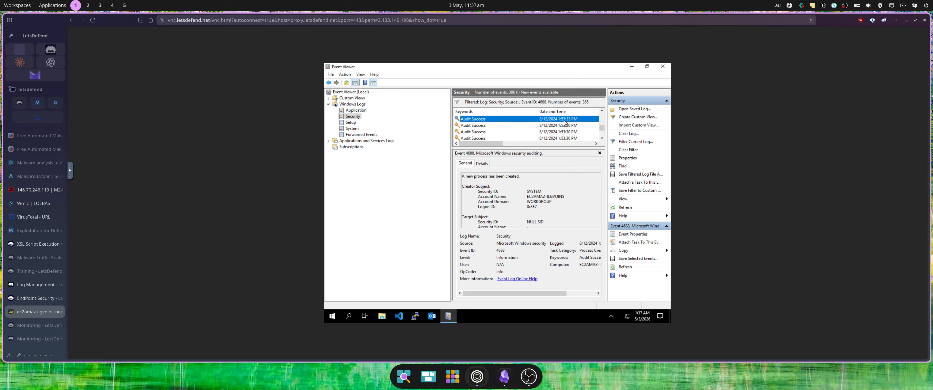
{"action": "key", "text": "Up"}
{"action": "key", "text": "Up"}
{"action": "key", "text": "Up"}
{"action": "key", "text": "Up"}
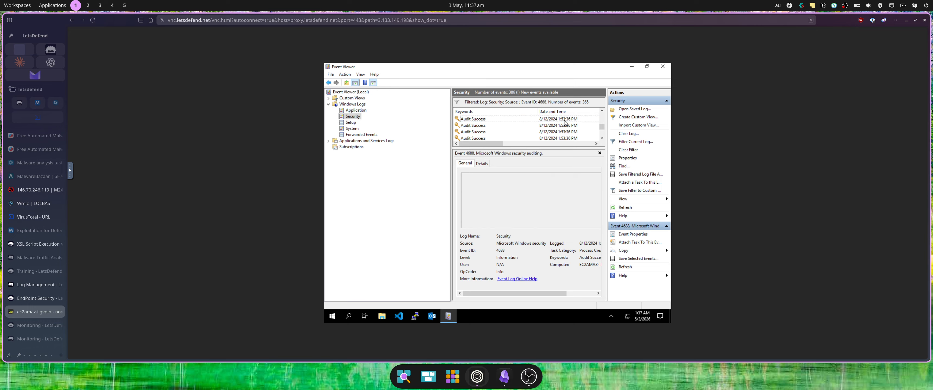
{"action": "key", "text": "Up"}
{"action": "key", "text": "Up"}
{"action": "key", "text": "Up"}
{"action": "key", "text": "Up"}
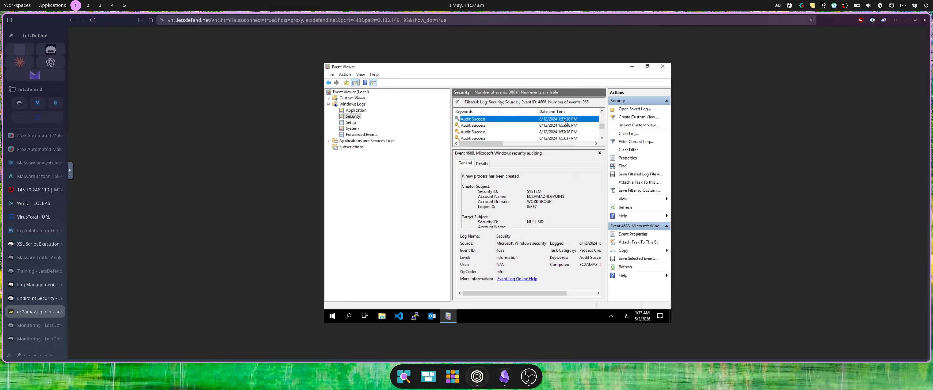
{"action": "key", "text": "Up"}
{"action": "key", "text": "Up"}
{"action": "key", "text": "Up"}
{"action": "key", "text": "Up"}
{"action": "key", "text": "Up"}
{"action": "key", "text": "Up"}
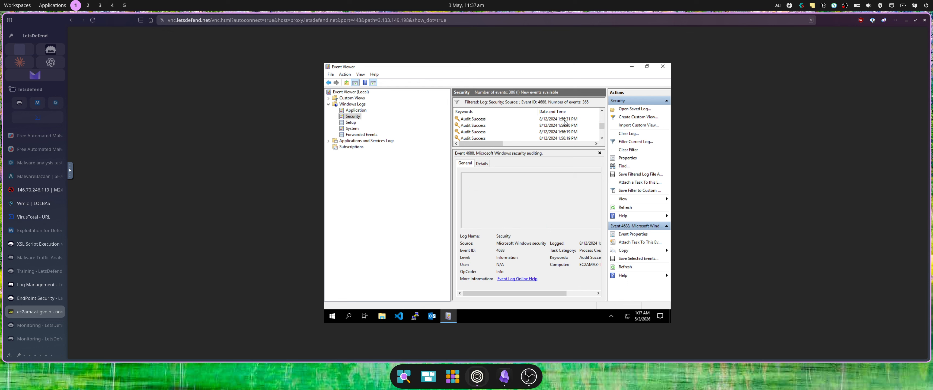
Step back from the 5/3/2026 entries through the latest 8/12/2024 process-creation events to those at 1:53 PM.
{"action": "key", "text": "Down"}
{"action": "key", "text": "Down"}
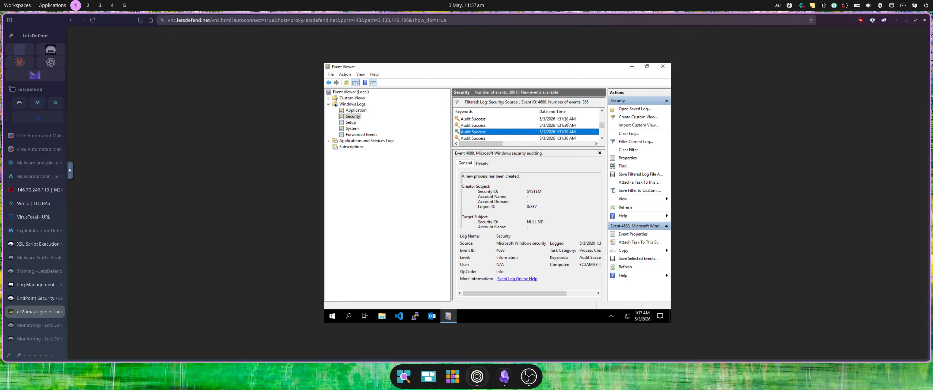
{"action": "key", "text": "Down"}
{"action": "key", "text": "Down"}
{"action": "key", "text": "Down"}
{"action": "key", "text": "Down"}
{"action": "key", "text": "Down"}
{"action": "key", "text": "Down"}
{"action": "key", "text": "Down"}
{"action": "key", "text": "Down"}
{"action": "key", "text": "Down"}
{"action": "key", "text": "Down"}
{"action": "key", "text": "Down"}
{"action": "key", "text": "Down"}
{"action": "key", "text": "Down"}
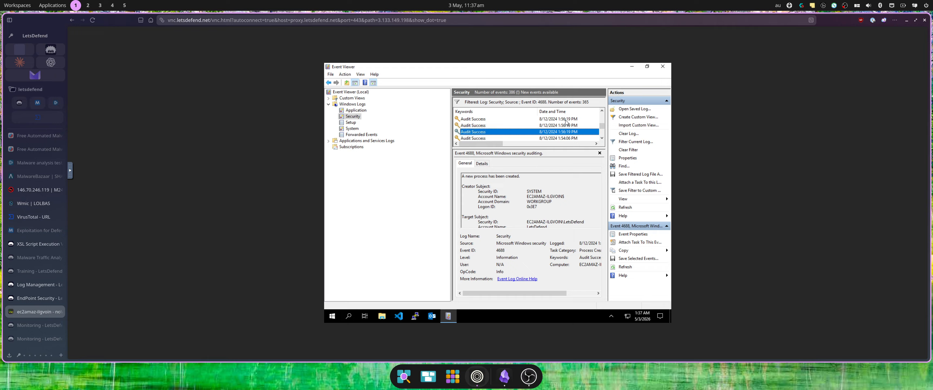
{"action": "key", "text": "Down"}
{"action": "key", "text": "Down"}
{"action": "key", "text": "Down"}
{"action": "key", "text": "Down"}
{"action": "key", "text": "Down"}
{"action": "key", "text": "Down"}
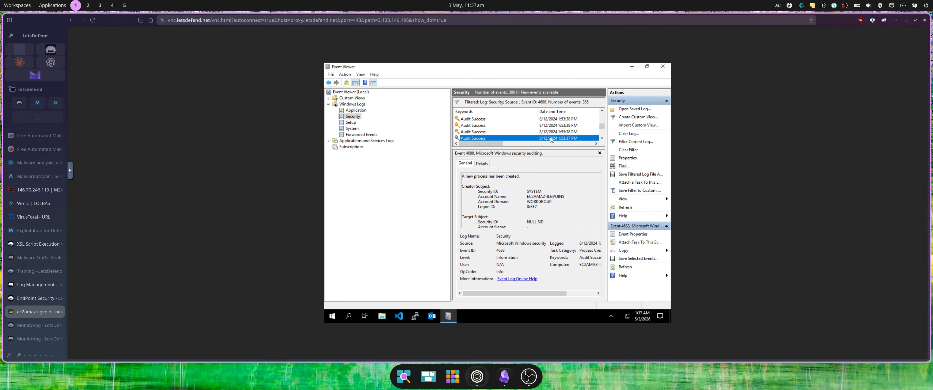
Check the log times in Log Management, then find the 8/12/2024 1:51 PM events on the remote machine and read one's process information.
{"action": "left_click", "coordinate": [34, 286]}
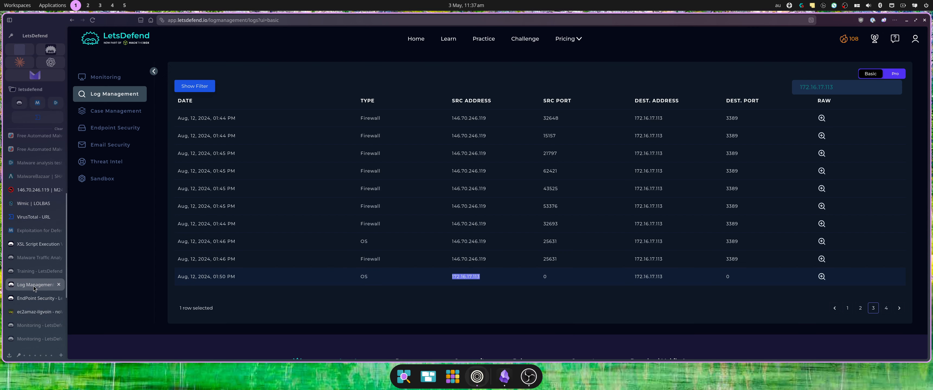
{"action": "left_click", "coordinate": [31, 312]}
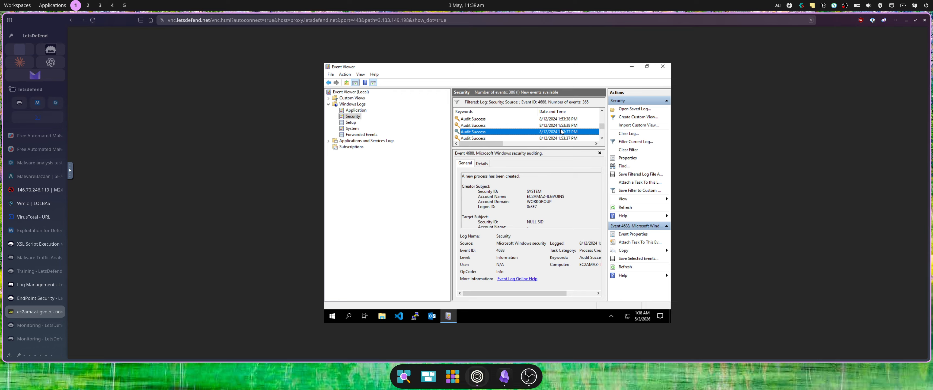
{"action": "scroll", "coordinate": [557, 141], "scroll_direction": "down", "scroll_amount": 1}
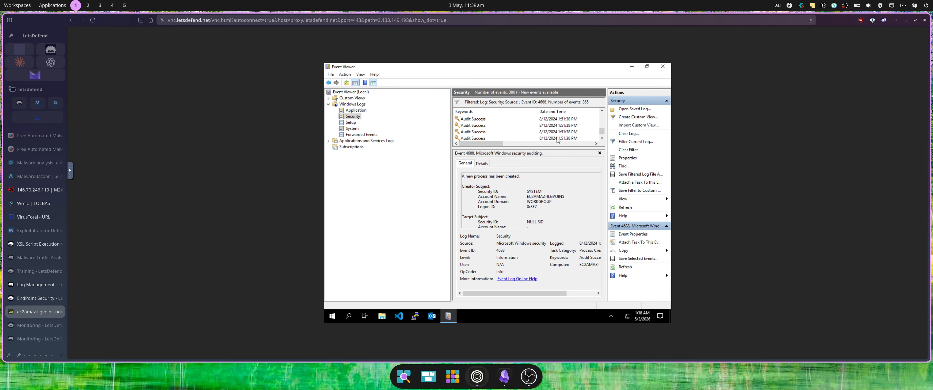
{"action": "left_click", "coordinate": [557, 139]}
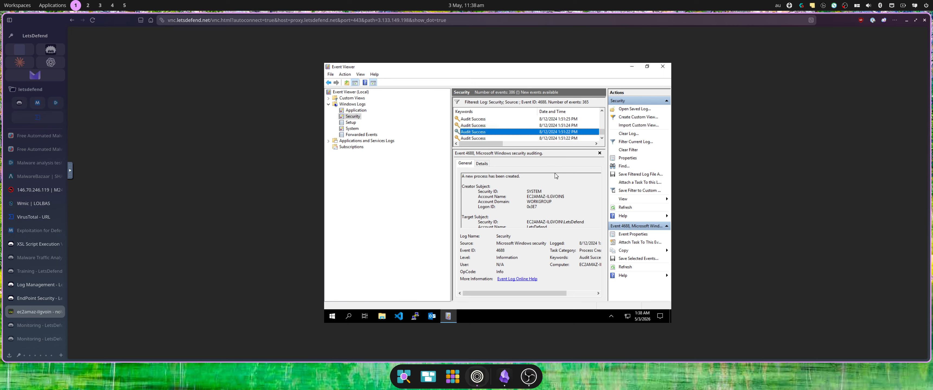
{"action": "scroll", "coordinate": [554, 187], "scroll_direction": "down", "scroll_amount": 2}
{"action": "scroll", "coordinate": [554, 187], "scroll_direction": "down", "scroll_amount": 2}
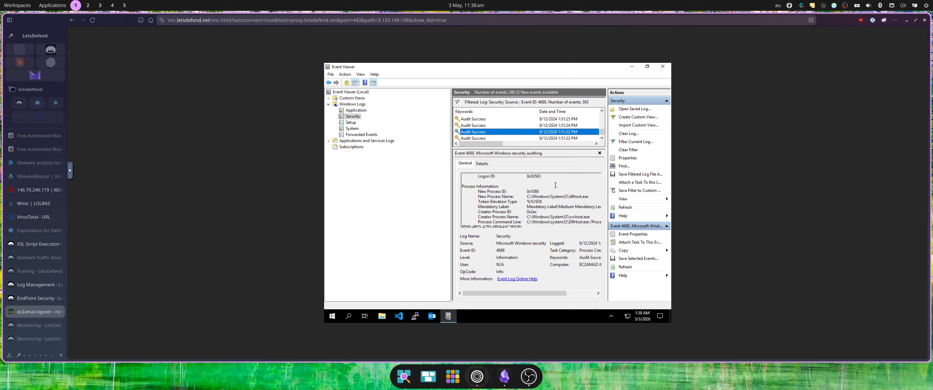
Show the selected event's detailed data in Friendly View and widen the event pane to read its full fields.
{"action": "left_click", "coordinate": [481, 163]}
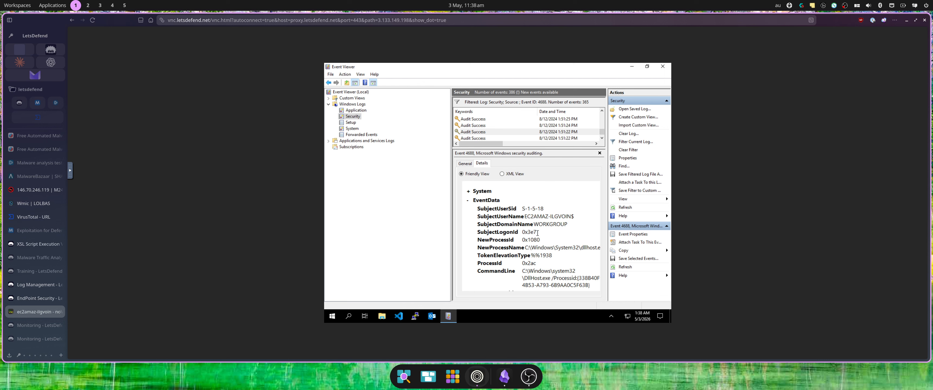
{"action": "scroll", "coordinate": [541, 226], "scroll_direction": "down", "scroll_amount": 3}
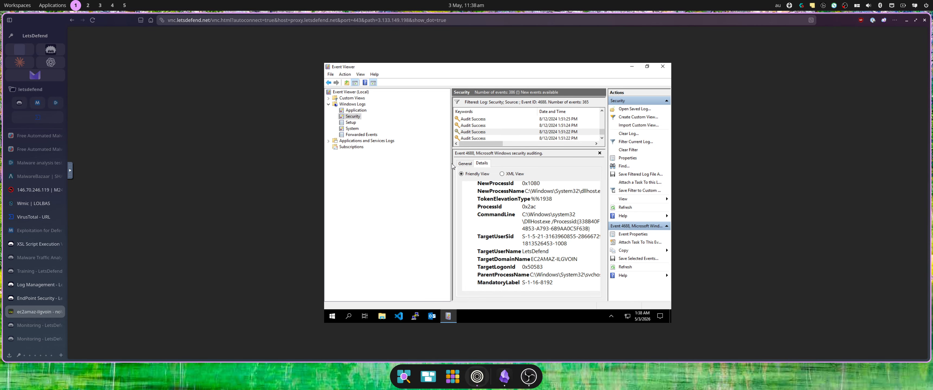
{"action": "left_click_drag", "start_coordinate": [452, 166], "coordinate": [409, 165]}
{"action": "left_click_drag", "start_coordinate": [388, 162], "coordinate": [382, 163]}
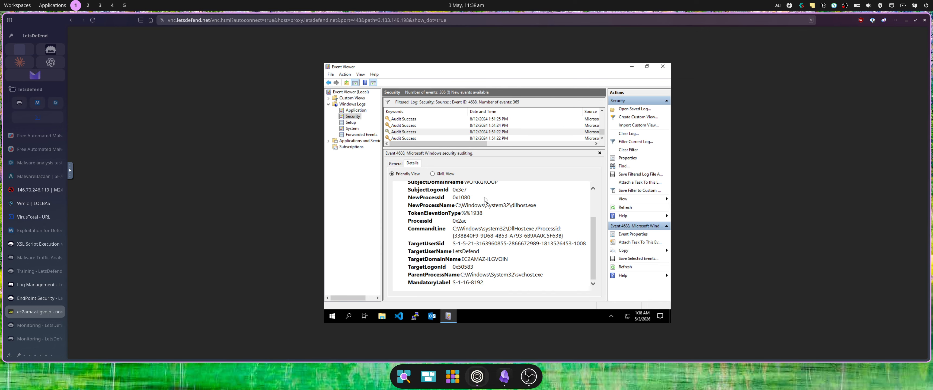
Step through the older events down to 8/12/2024 1:50 PM, examining their process names, command lines and parent processes.
{"action": "left_click", "coordinate": [496, 140]}
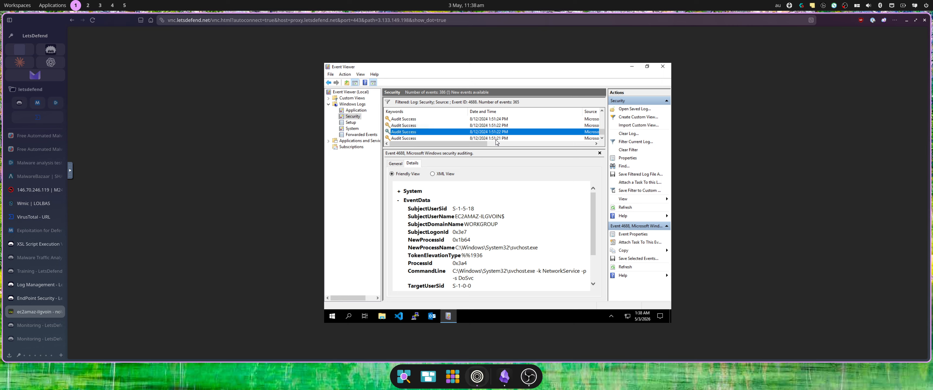
{"action": "left_click", "coordinate": [496, 140]}
{"action": "left_click", "coordinate": [496, 140]}
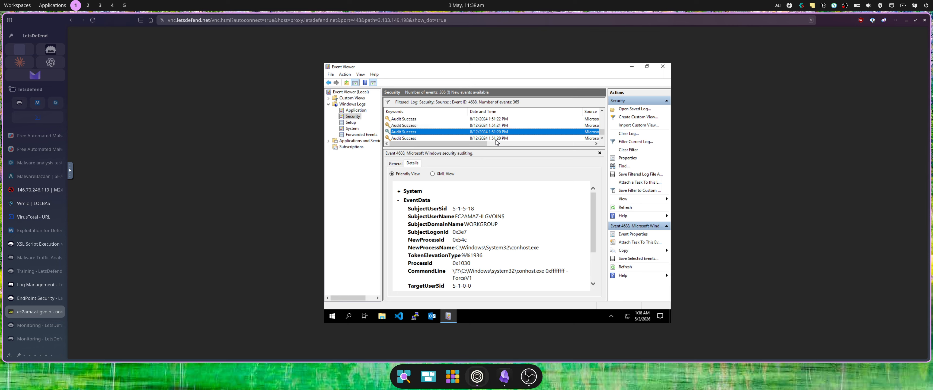
{"action": "left_click", "coordinate": [497, 140]}
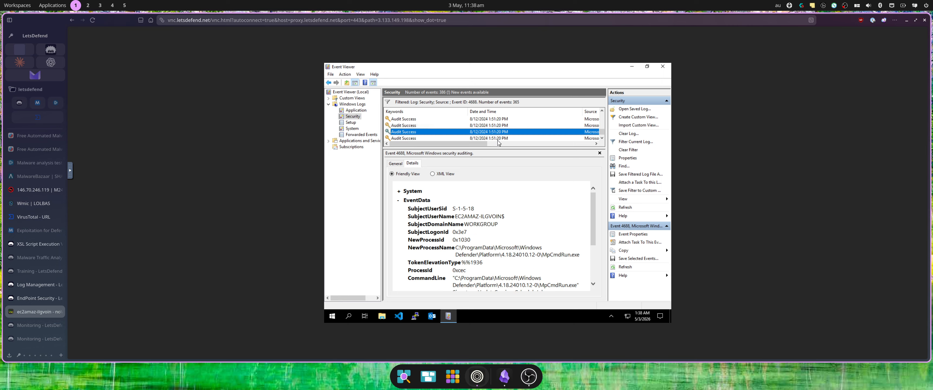
{"action": "left_click", "coordinate": [498, 141]}
{"action": "left_click", "coordinate": [497, 140]}
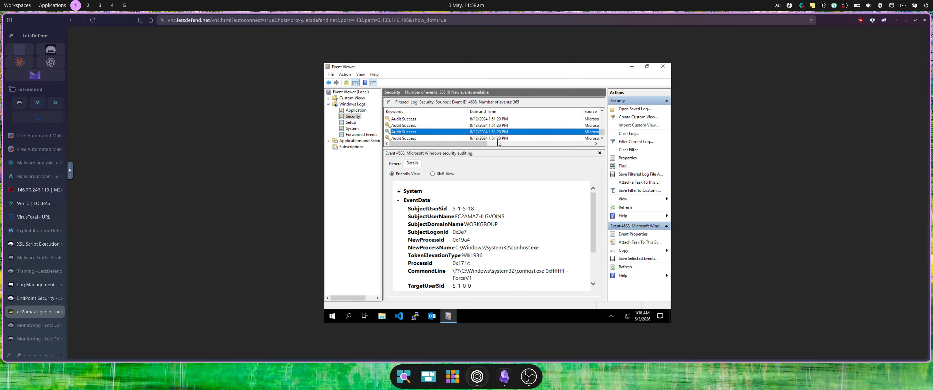
{"action": "left_click", "coordinate": [500, 139]}
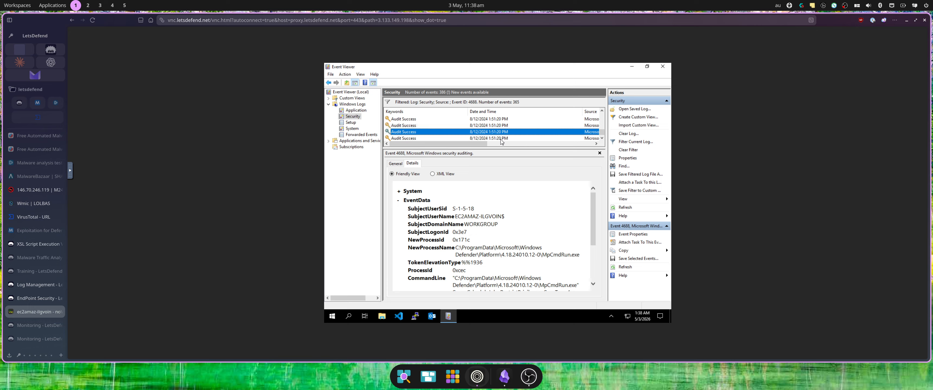
{"action": "left_click", "coordinate": [502, 139]}
{"action": "left_click", "coordinate": [503, 141]}
{"action": "left_click", "coordinate": [503, 141]}
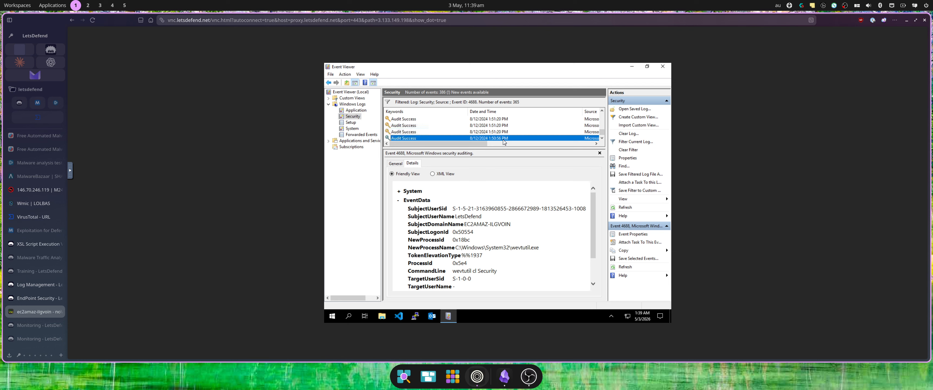
{"action": "scroll", "coordinate": [536, 239], "scroll_direction": "down", "scroll_amount": 2}
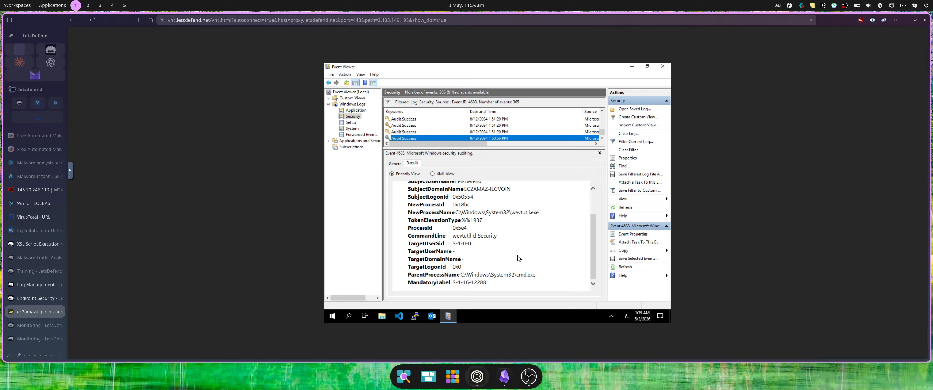
{"action": "scroll", "coordinate": [518, 259], "scroll_direction": "up", "scroll_amount": 1}
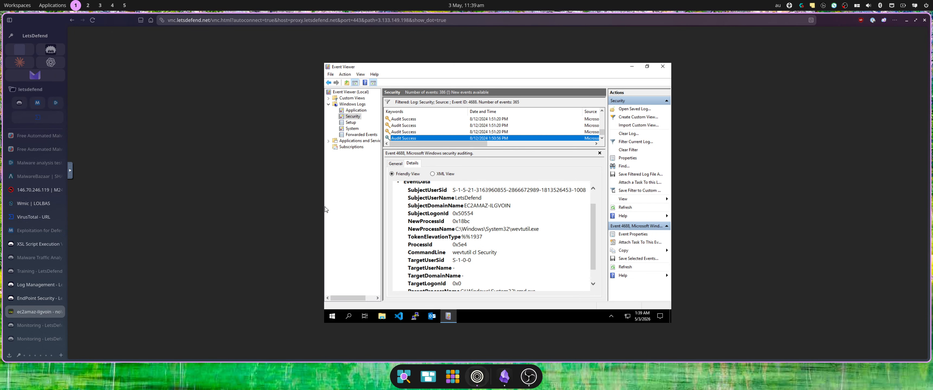
View the raw log of the Aug 12, 2024, 01:50 PM OS entry in Log Management, then go to page 4 of the logs.
{"action": "left_click", "coordinate": [35, 286]}
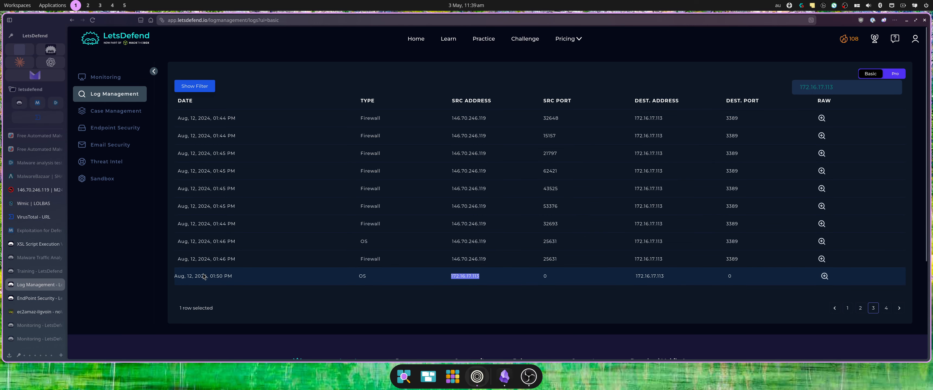
{"action": "left_click", "coordinate": [824, 276]}
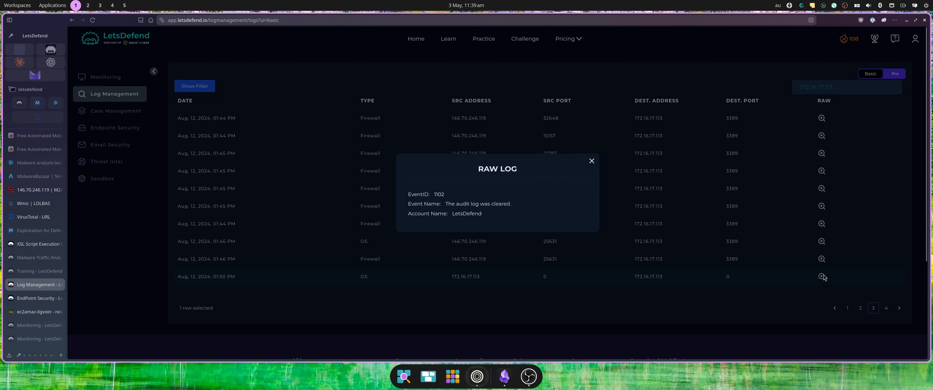
{"action": "left_click", "coordinate": [824, 277]}
{"action": "left_click", "coordinate": [886, 309]}
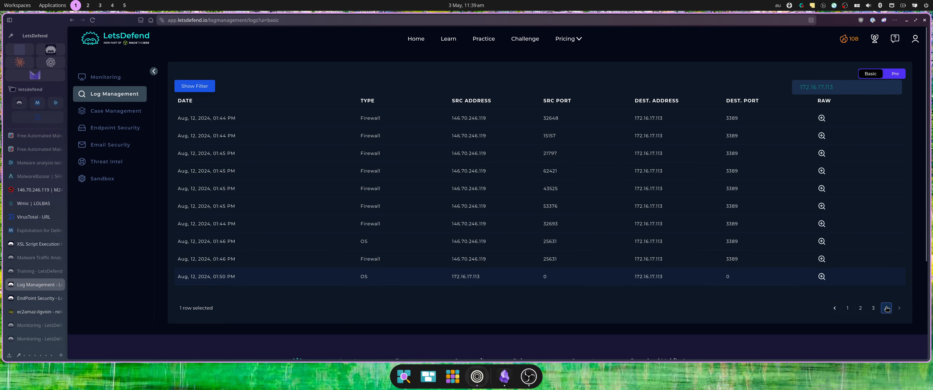
Check the raw log entry on page 4 of the 172.16.17.113 results, and page back through to page 1.
{"action": "left_click", "coordinate": [824, 119]}
{"action": "left_click", "coordinate": [827, 199]}
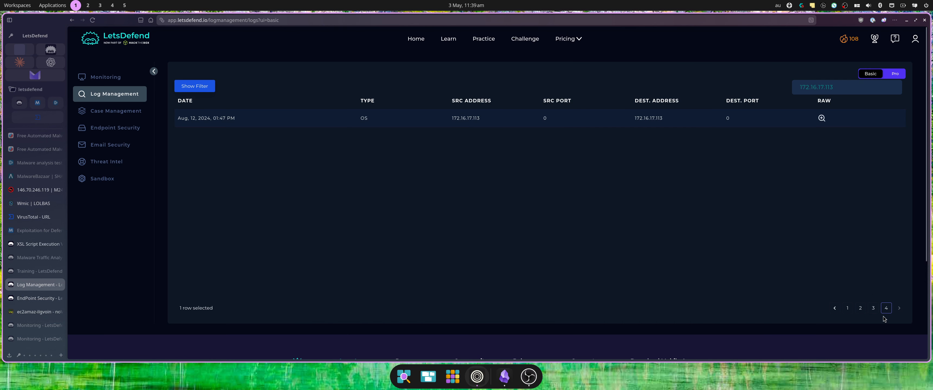
{"action": "left_click", "coordinate": [873, 309]}
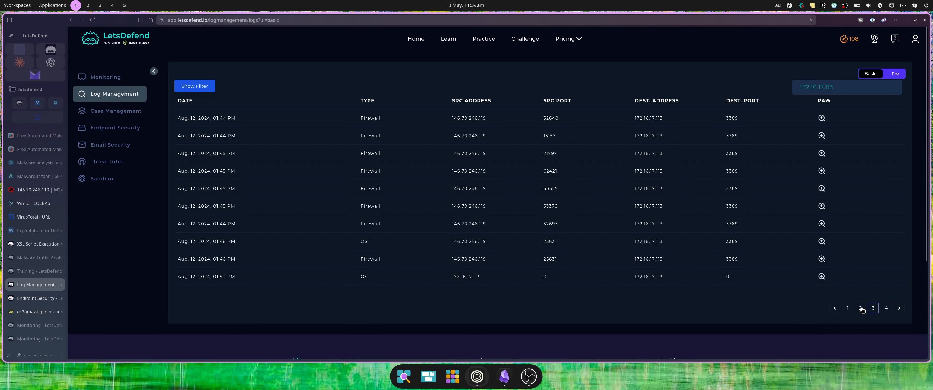
{"action": "left_click", "coordinate": [861, 309]}
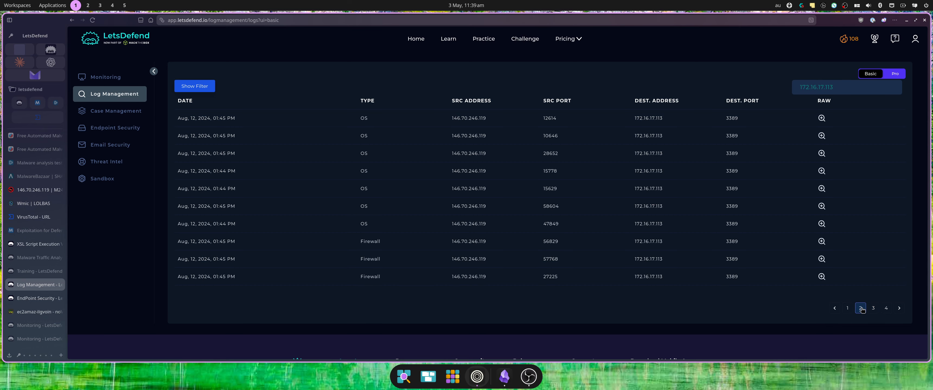
{"action": "left_click", "coordinate": [847, 309]}
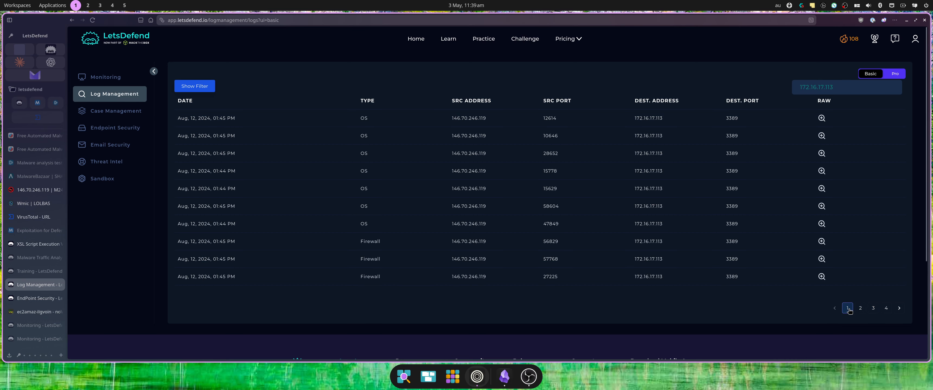
Read the raw logs of the 01:47 PM event and both 01:50 PM events on the first results page.
{"action": "left_click", "coordinate": [822, 207]}
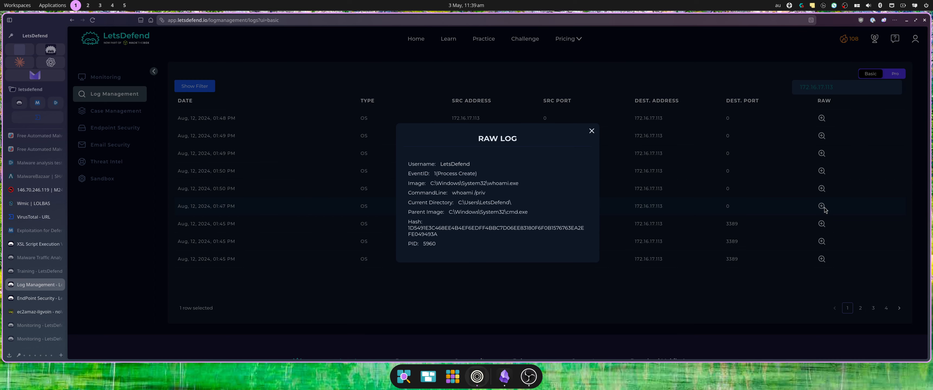
{"action": "left_click", "coordinate": [821, 197]}
{"action": "left_click", "coordinate": [822, 189]}
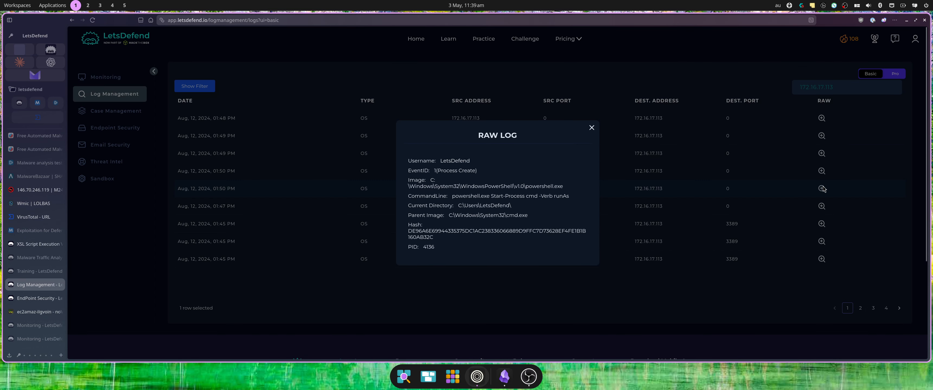
{"action": "left_click", "coordinate": [822, 189]}
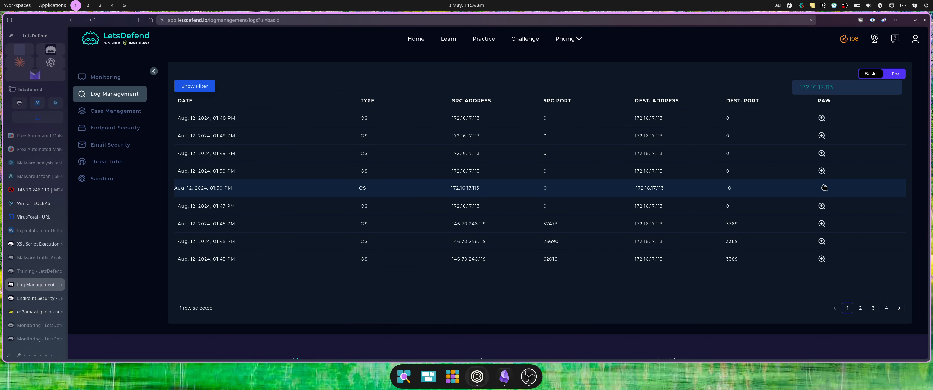
{"action": "left_click", "coordinate": [821, 171]}
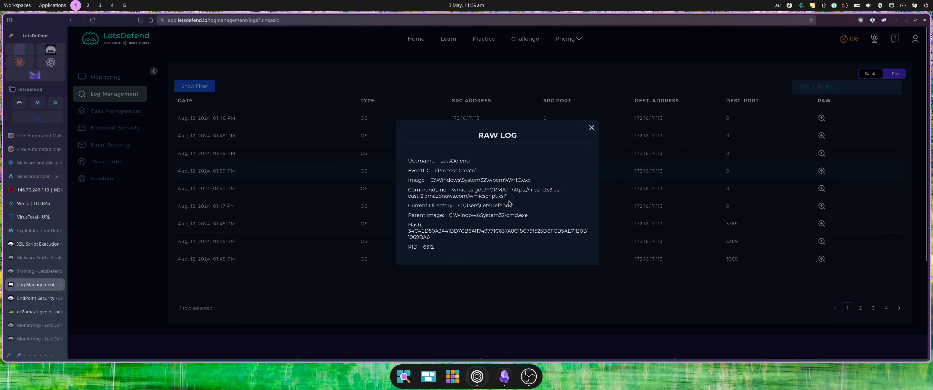
Switch to the remote machine's Event Viewer and examine the process-creation events logged from 1:51:20 to 1:51:21 PM.
{"action": "left_click", "coordinate": [41, 298]}
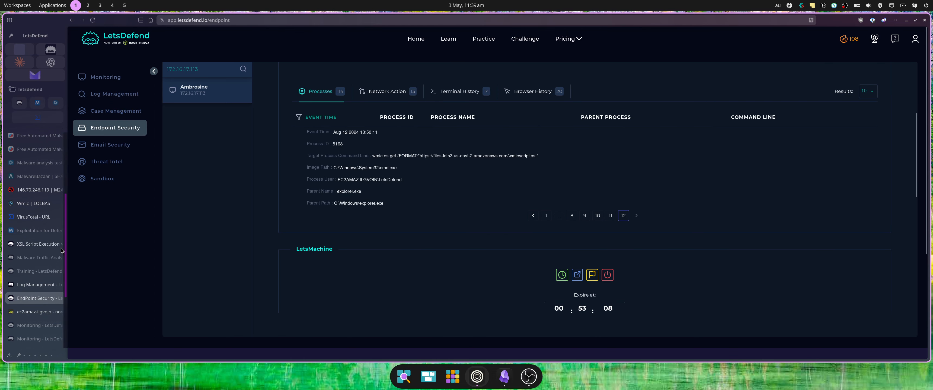
{"action": "left_click", "coordinate": [38, 311]}
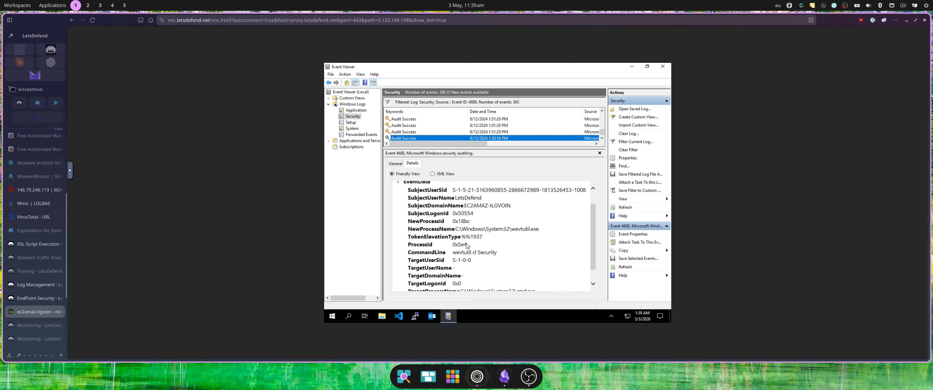
{"action": "left_click", "coordinate": [493, 132]}
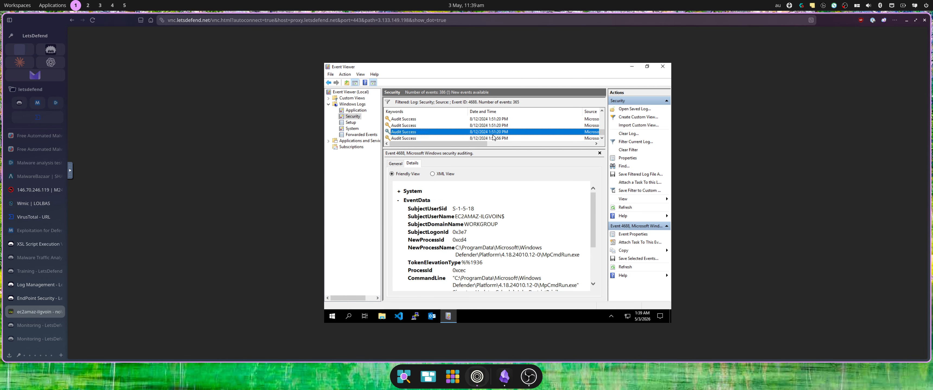
{"action": "key", "text": "Up"}
{"action": "key", "text": "Up"}
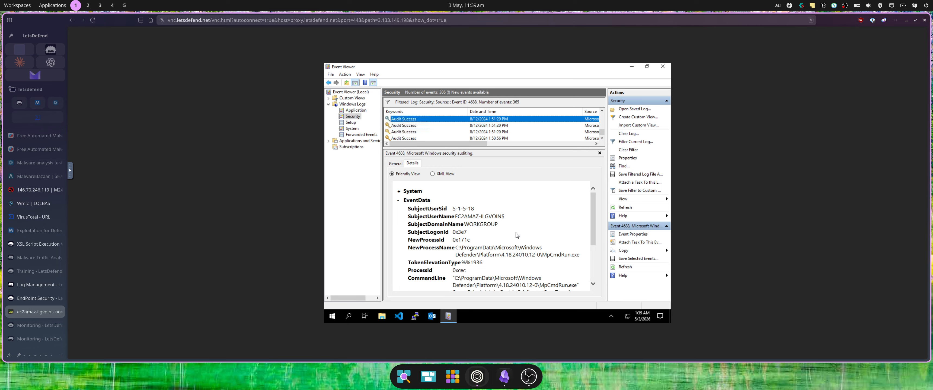
{"action": "key", "text": "Up"}
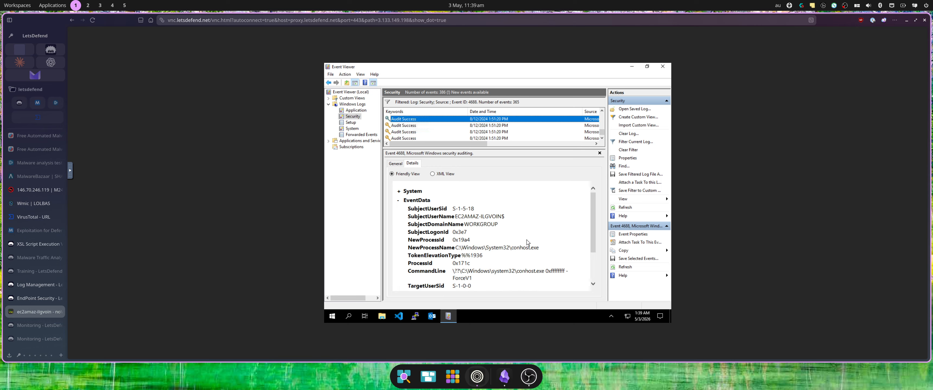
{"action": "key", "text": "Up"}
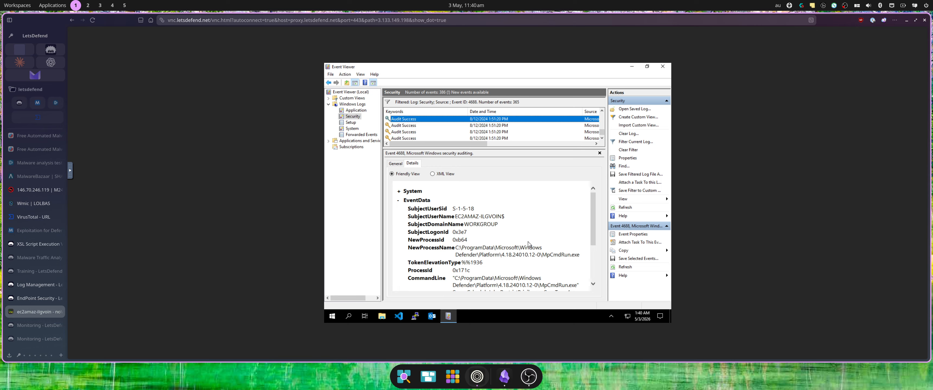
{"action": "key", "text": "Up"}
{"action": "key", "text": "Up"}
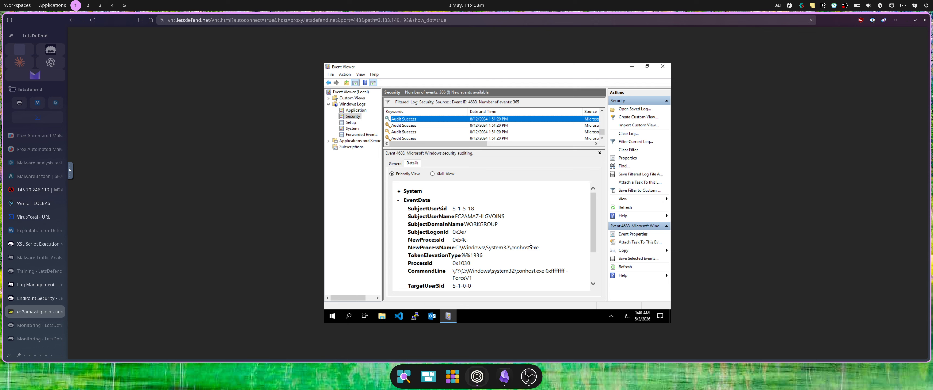
{"action": "key", "text": "Up"}
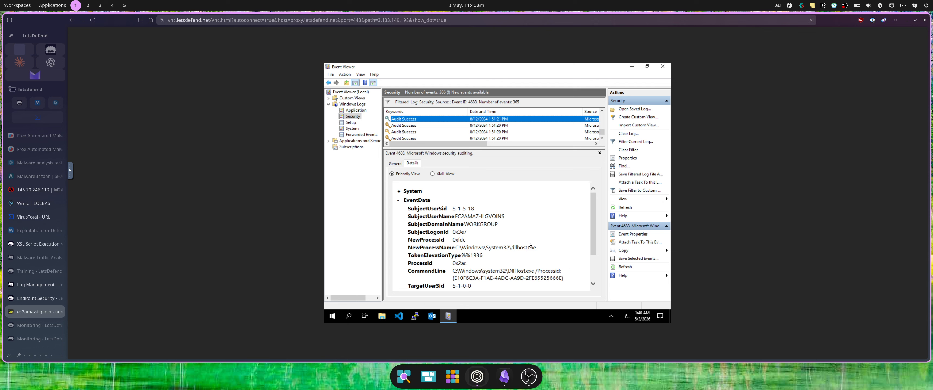
{"action": "scroll", "coordinate": [528, 244], "scroll_direction": "down", "scroll_amount": 3}
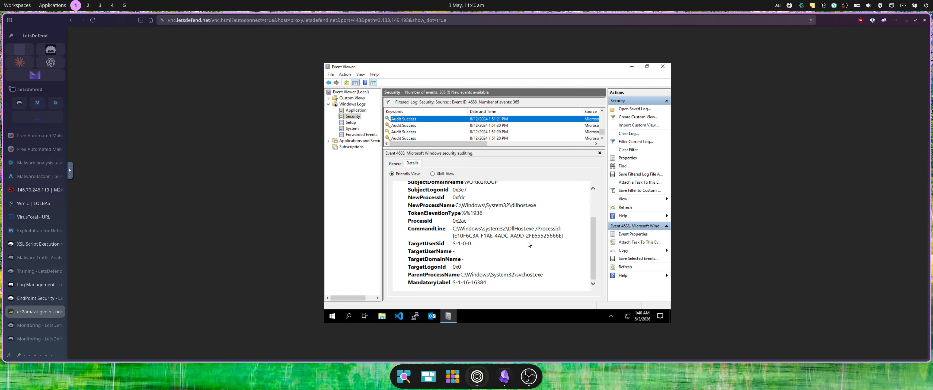
Examine the 1:51:22 to 1:51:25 PM events, including the full command line and parent process of the UpdatePlatform event.
{"action": "key", "text": "Up"}
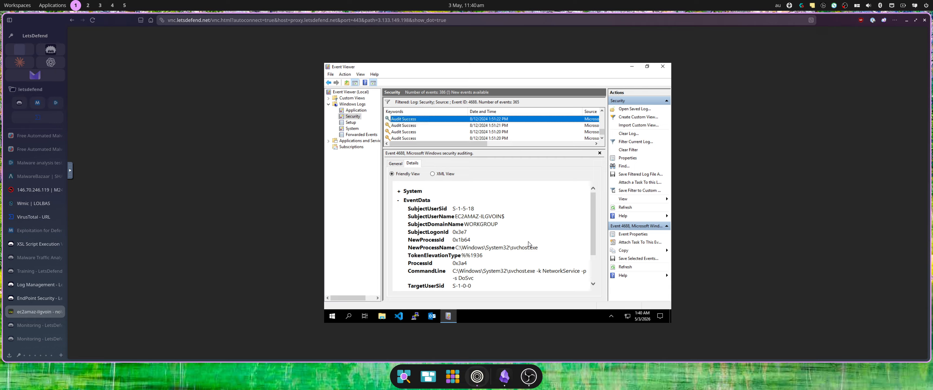
{"action": "key", "text": "Up"}
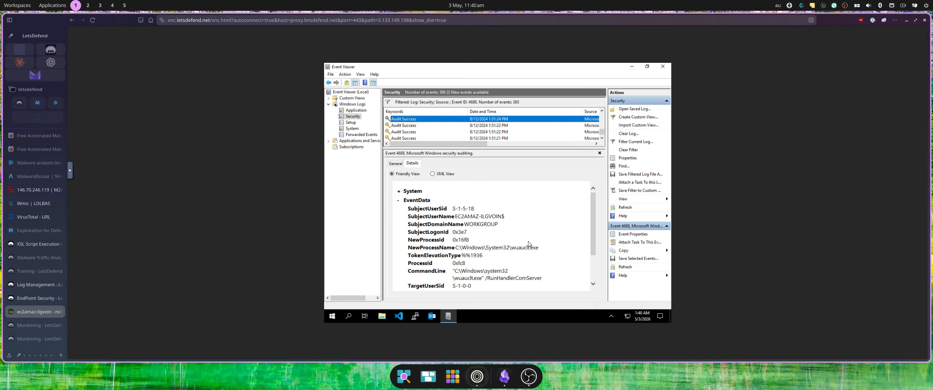
{"action": "key", "text": "Up"}
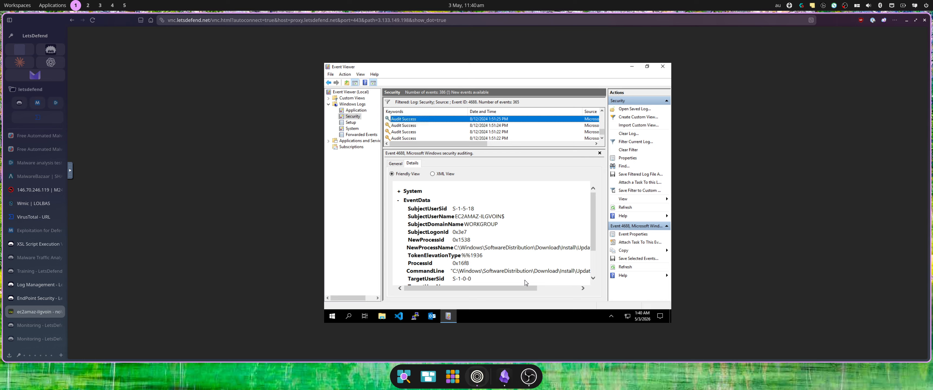
{"action": "left_click_drag", "start_coordinate": [527, 290], "coordinate": [576, 291]}
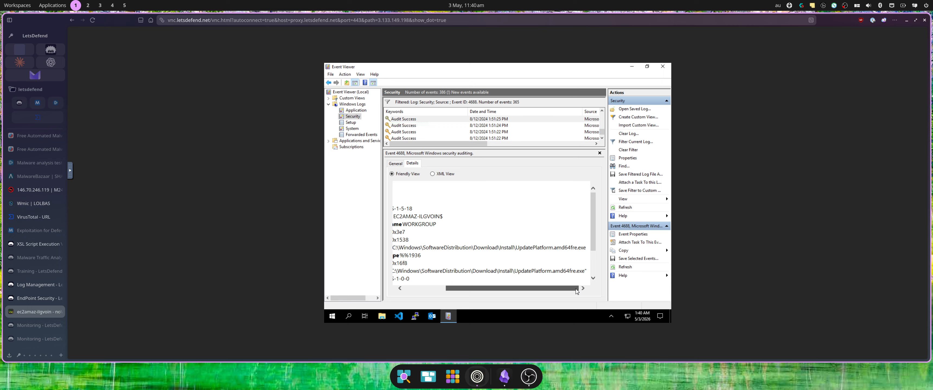
{"action": "left_click_drag", "start_coordinate": [577, 291], "coordinate": [481, 293]}
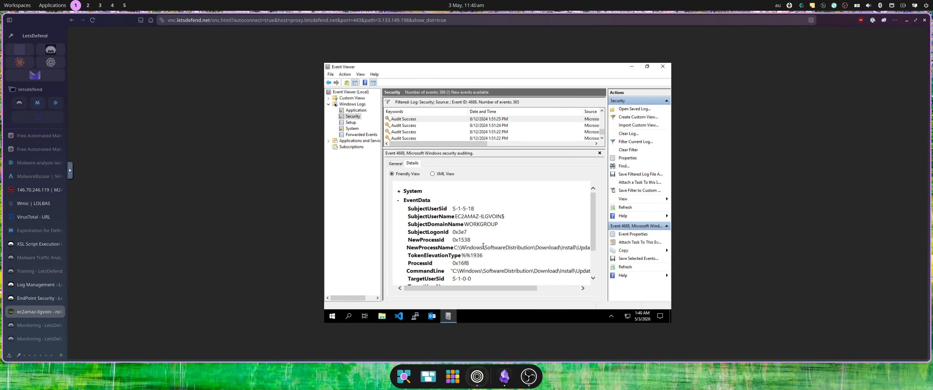
{"action": "scroll", "coordinate": [484, 249], "scroll_direction": "down", "scroll_amount": 2}
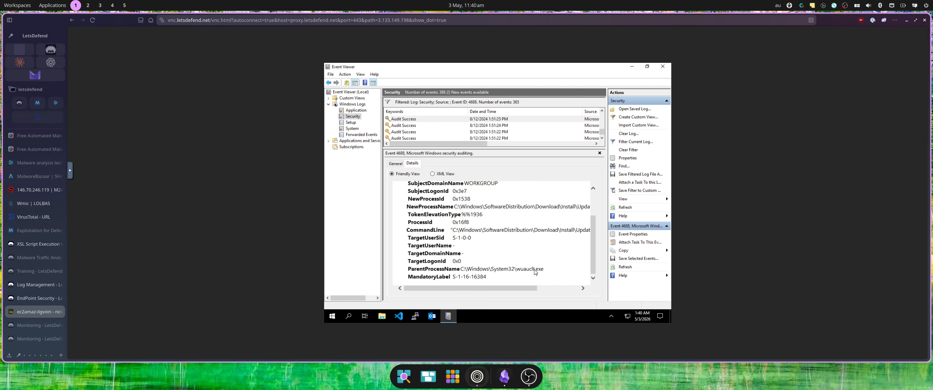
{"action": "scroll", "coordinate": [501, 136], "scroll_direction": "up", "scroll_amount": 1}
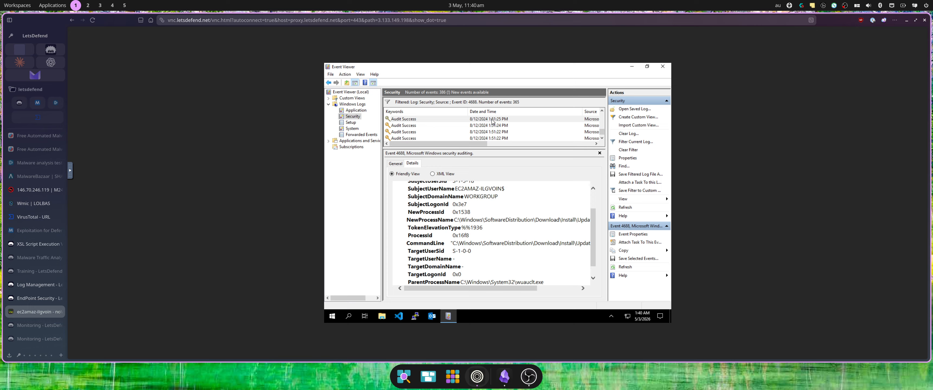
Review the process names and command lines of the successive Security events from 1:51:31 to 1:51:38 PM.
{"action": "left_click", "coordinate": [491, 119]}
{"action": "scroll", "coordinate": [529, 213], "scroll_direction": "up", "scroll_amount": 2}
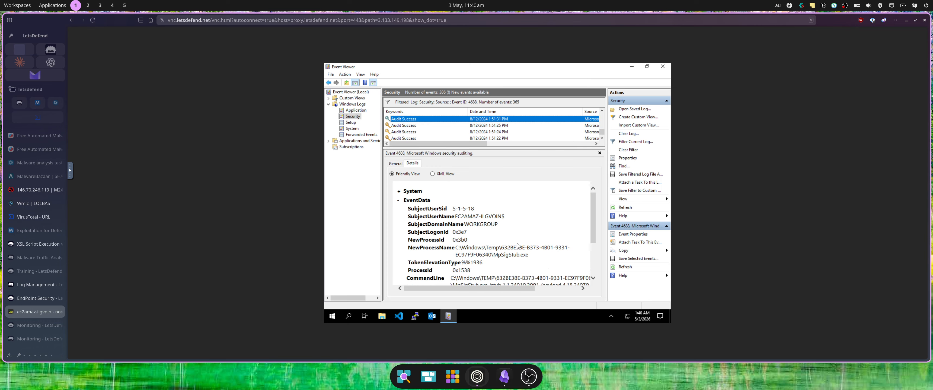
{"action": "key", "text": "Up"}
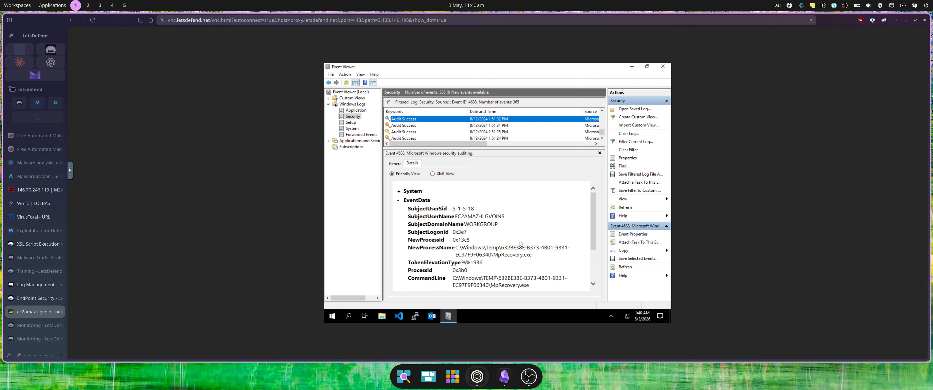
{"action": "key", "text": "Up"}
{"action": "key", "text": "Up"}
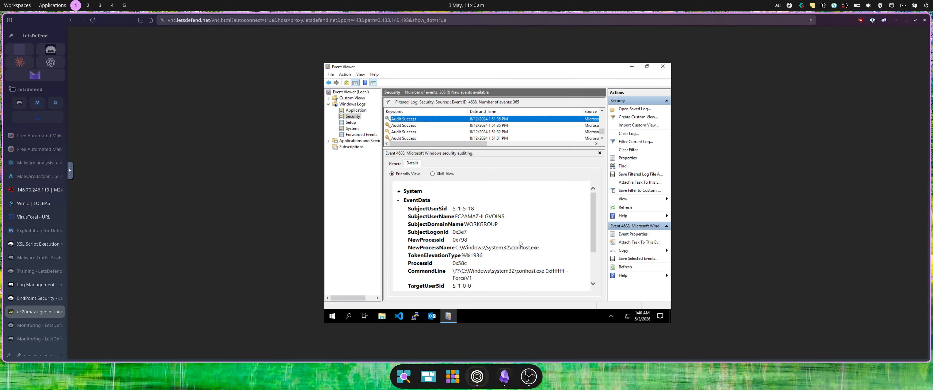
{"action": "key", "text": "Up"}
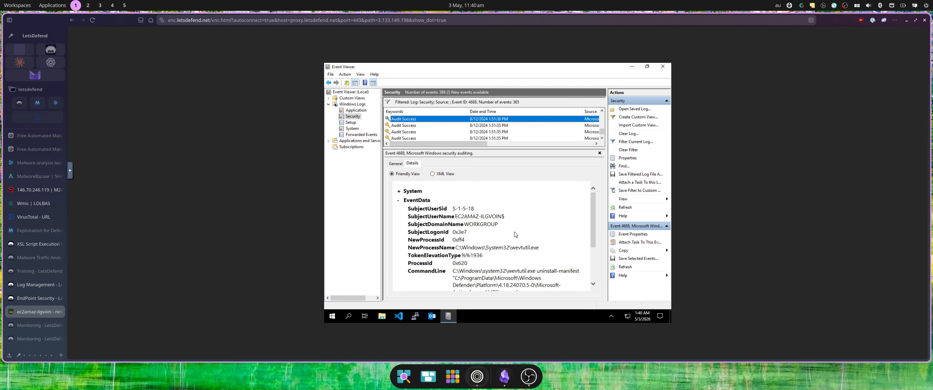
Read the full command lines and parent processes of the wevtutil manifest uninstall and AMFilter install events at 1:51:38 PM.
{"action": "left_click", "coordinate": [518, 249]}
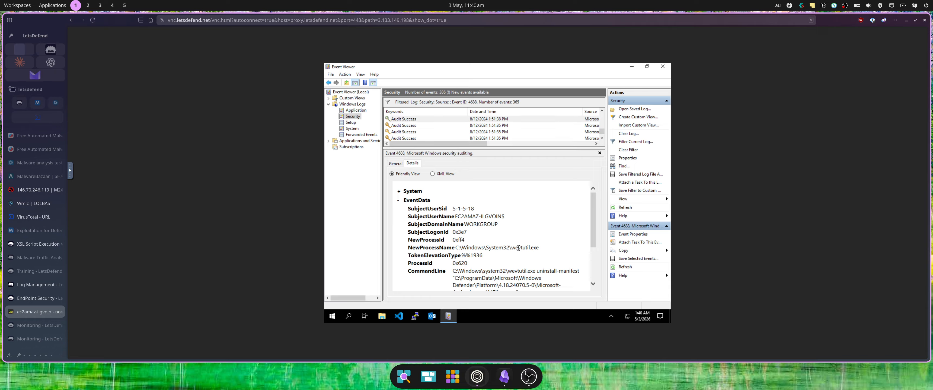
{"action": "scroll", "coordinate": [519, 251], "scroll_direction": "down", "scroll_amount": 3}
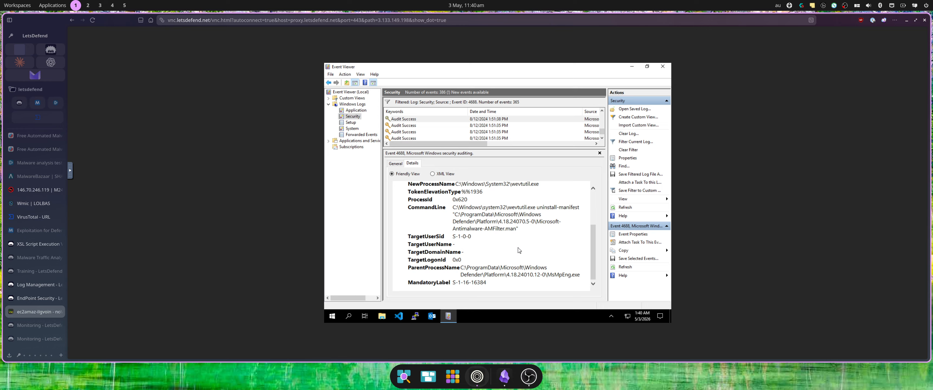
{"action": "scroll", "coordinate": [519, 251], "scroll_direction": "up", "scroll_amount": 3}
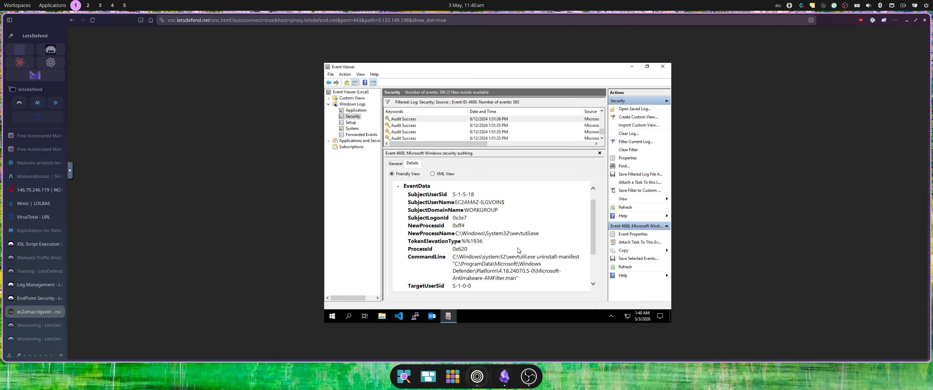
{"action": "left_click", "coordinate": [491, 121]}
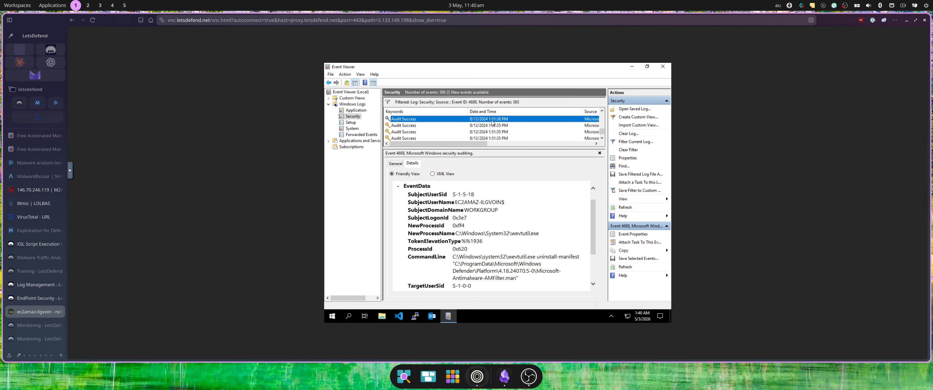
{"action": "key", "text": "Up"}
{"action": "key", "text": "Up"}
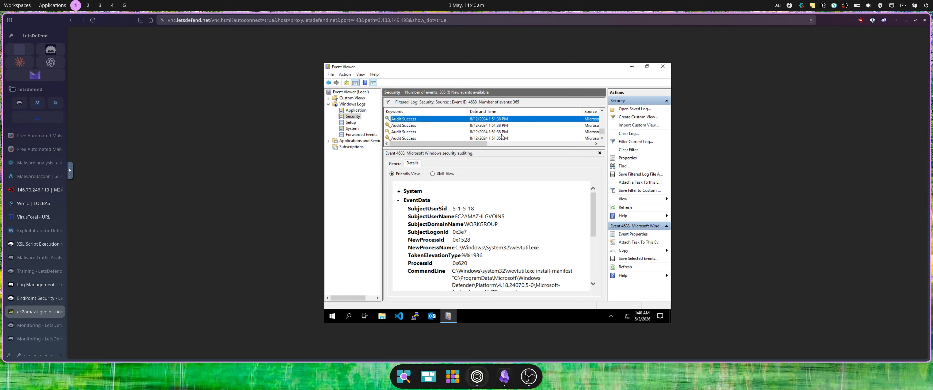
{"action": "scroll", "coordinate": [520, 285], "scroll_direction": "down", "scroll_amount": 5}
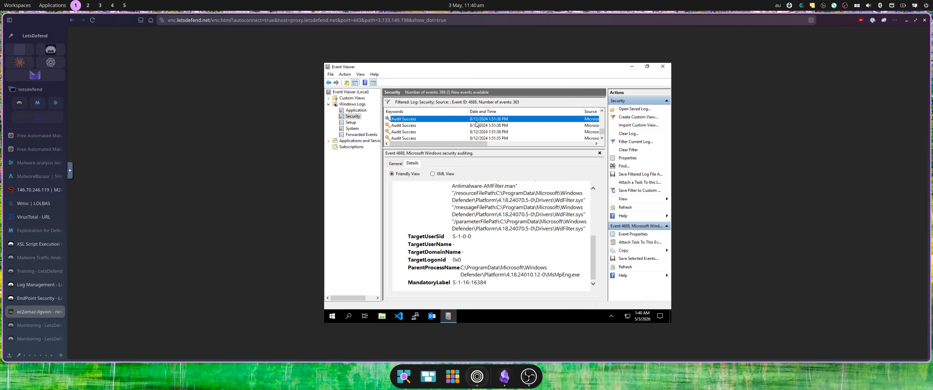
Examine the remaining wevtutil and conhost process-creation events from 1:51:38 to 1:51:39 PM, including the Windows Defender manifest install command.
{"action": "key", "text": "Up"}
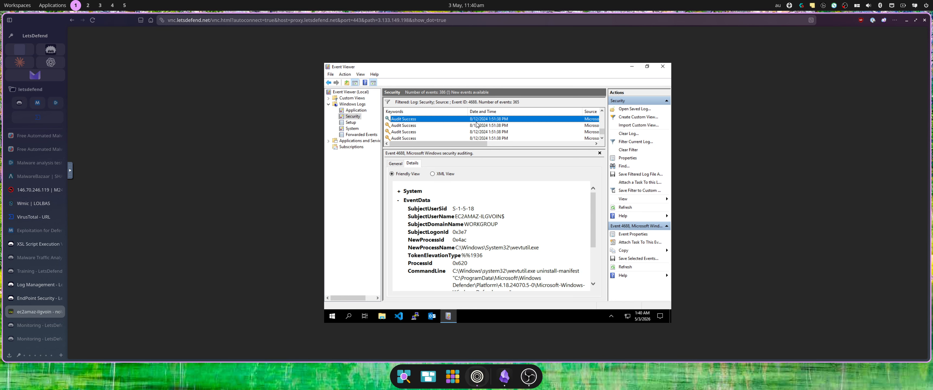
{"action": "key", "text": "Up"}
{"action": "key", "text": "Up"}
{"action": "key", "text": "Up"}
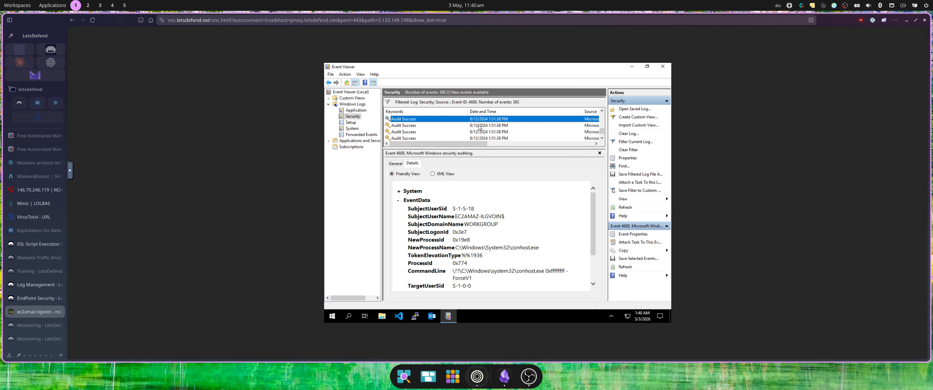
{"action": "key", "text": "Down"}
{"action": "scroll", "coordinate": [517, 240], "scroll_direction": "down", "scroll_amount": 1}
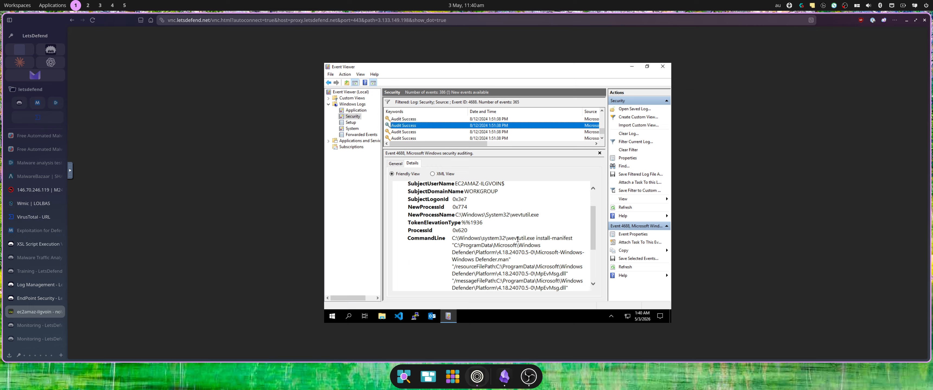
{"action": "left_click", "coordinate": [486, 119]}
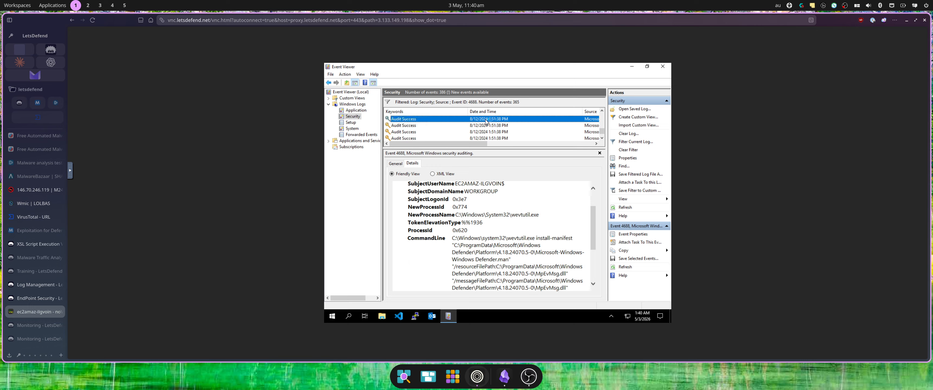
{"action": "key", "text": "Up"}
{"action": "key", "text": "Up"}
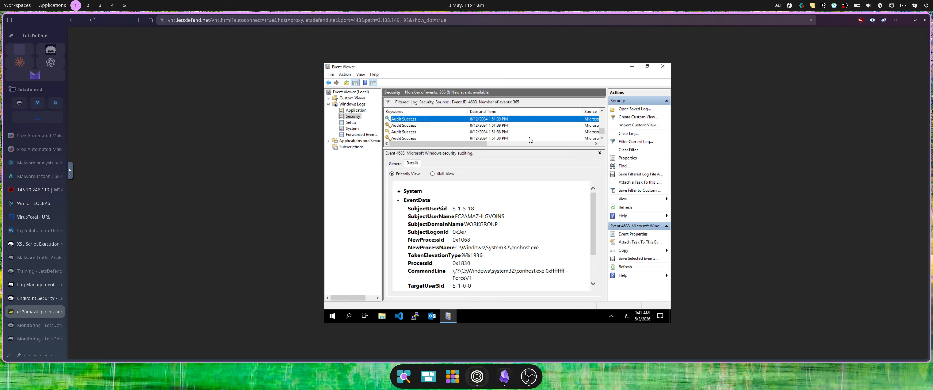
Review the process names and command lines of the successive Security events from 1:51:39 to 1:51:43 PM.
{"action": "key", "text": "Up"}
{"action": "key", "text": "Up"}
{"action": "key", "text": "Up"}
{"action": "key", "text": "Up"}
{"action": "key", "text": "Up"}
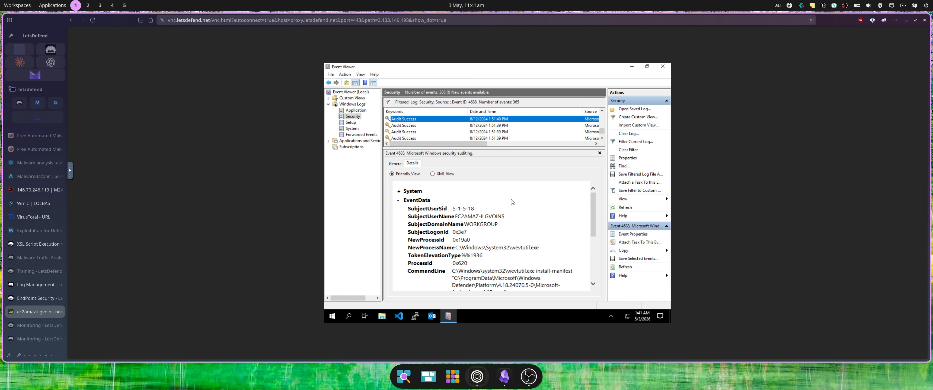
{"action": "key", "text": "Up"}
{"action": "key", "text": "Up"}
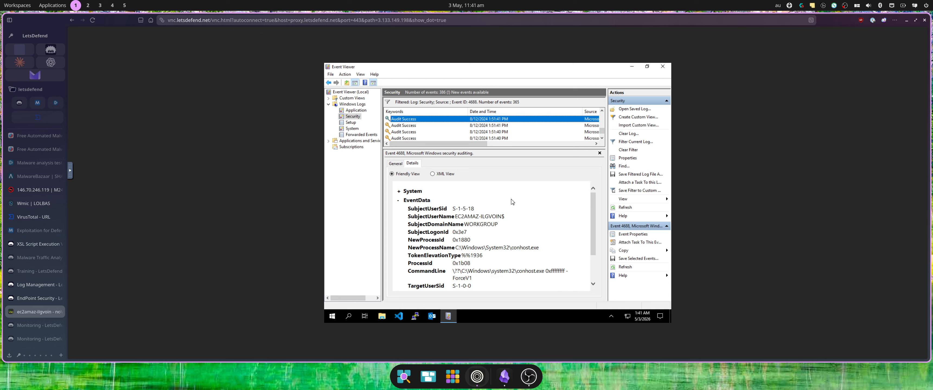
{"action": "key", "text": "Up"}
{"action": "key", "text": "Up"}
{"action": "key", "text": "Up"}
{"action": "key", "text": "Up"}
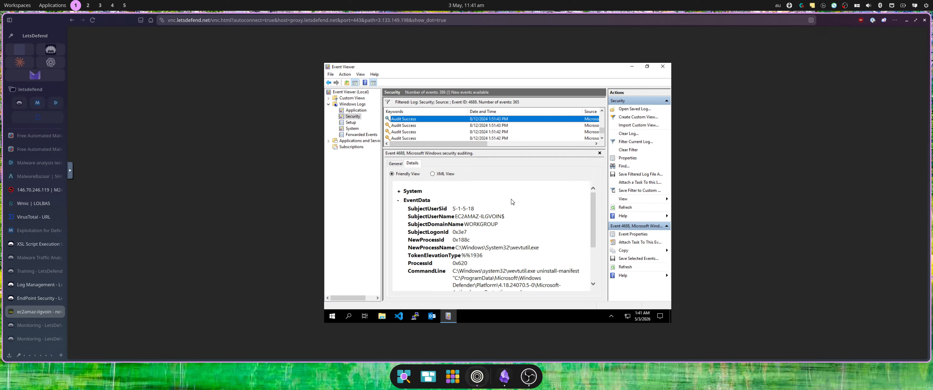
Examine the 1:51:43 to 1:51:44 PM events, including the full command line and parent process of the taskkill event.
{"action": "key", "text": "Up"}
{"action": "key", "text": "Up"}
{"action": "key", "text": "Up"}
{"action": "key", "text": "Up"}
{"action": "key", "text": "Up"}
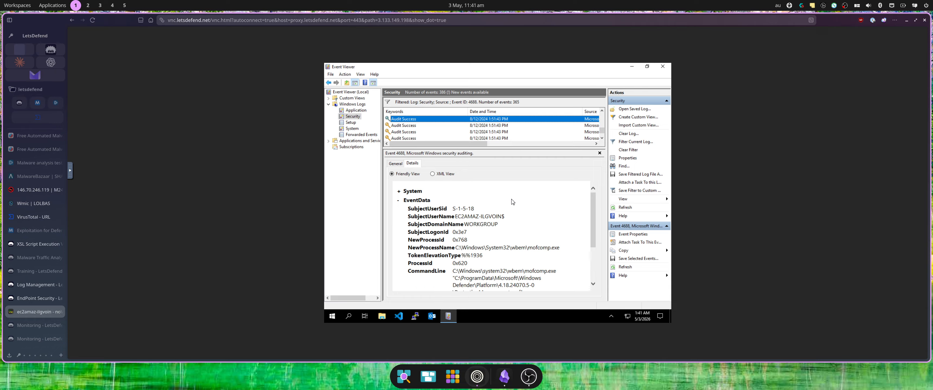
{"action": "key", "text": "Up"}
{"action": "key", "text": "Down"}
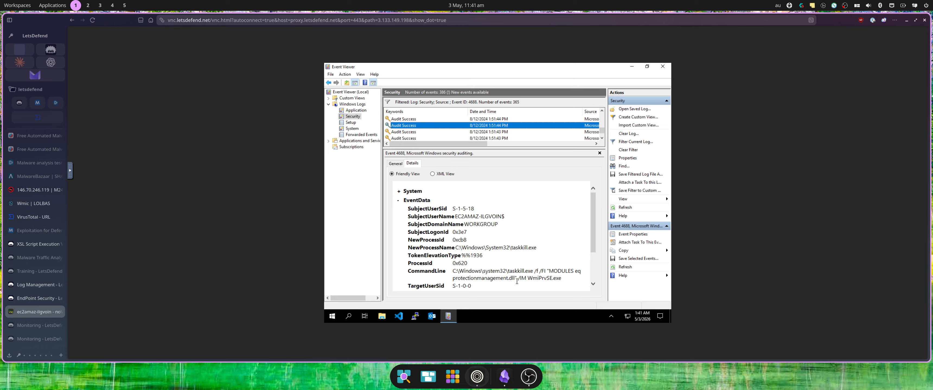
{"action": "scroll", "coordinate": [507, 276], "scroll_direction": "down", "scroll_amount": 2}
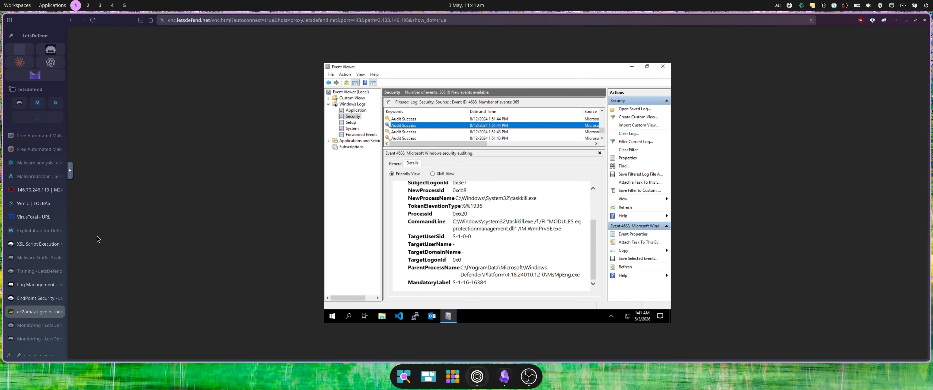
Check the case playbook's Windows guidance, then filter the remote machine's Security log to event ID 7045.
{"action": "left_click", "coordinate": [32, 245]}
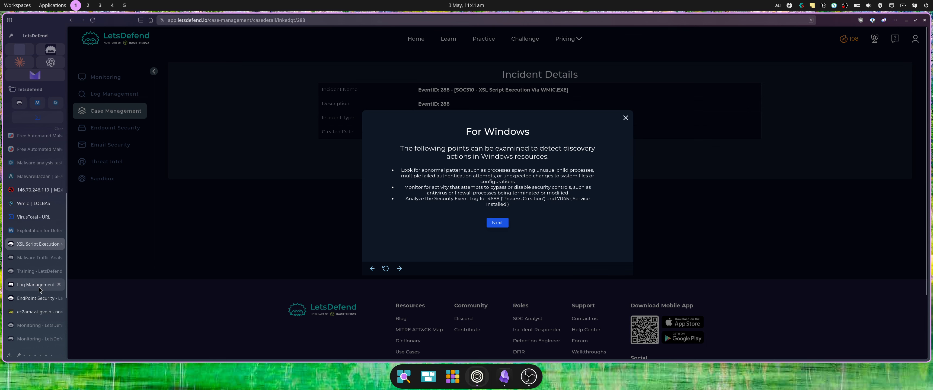
{"action": "left_click", "coordinate": [36, 312]}
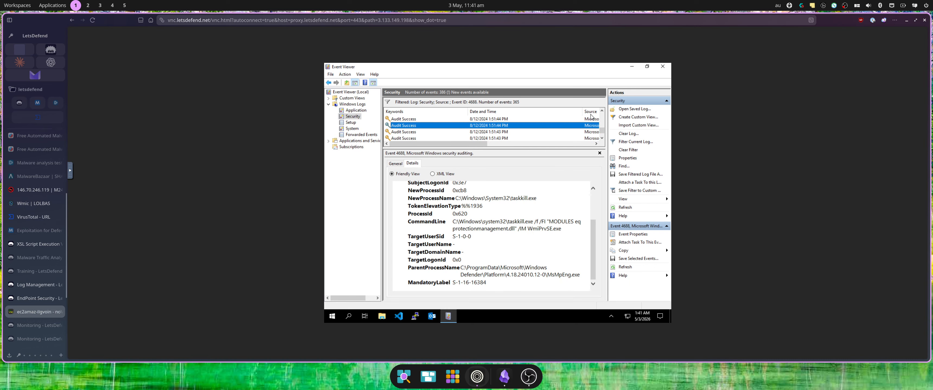
{"action": "left_click", "coordinate": [625, 142]}
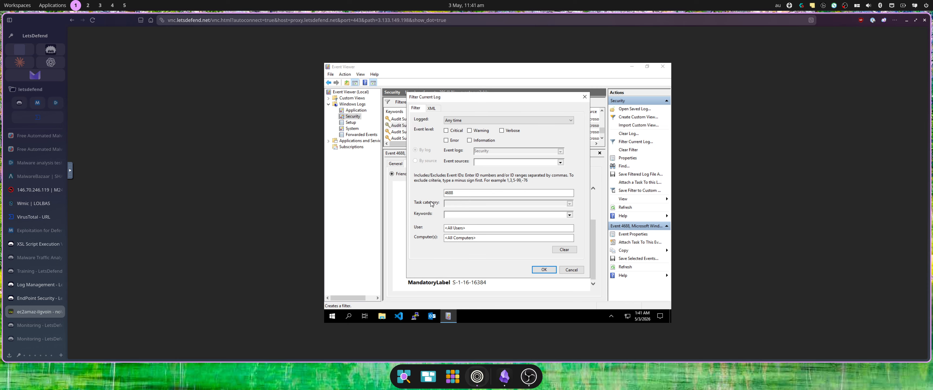
{"action": "left_click", "coordinate": [460, 195]}
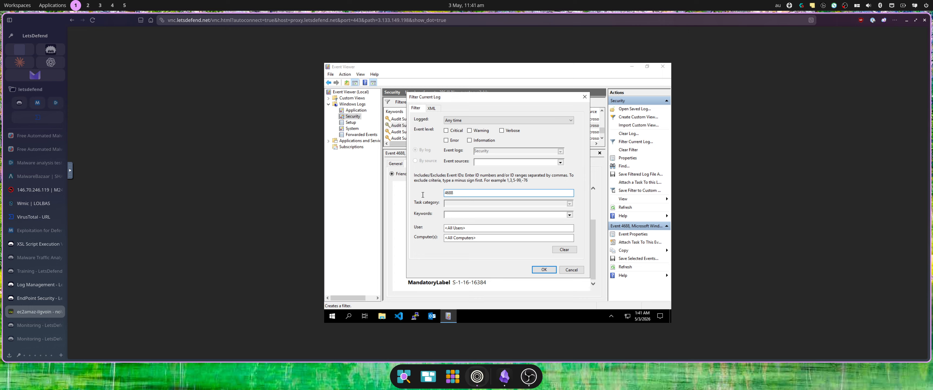
{"action": "left_click_drag", "start_coordinate": [460, 194], "coordinate": [422, 195]}
{"action": "type", "text": "7045"}
{"action": "key", "text": "Return"}
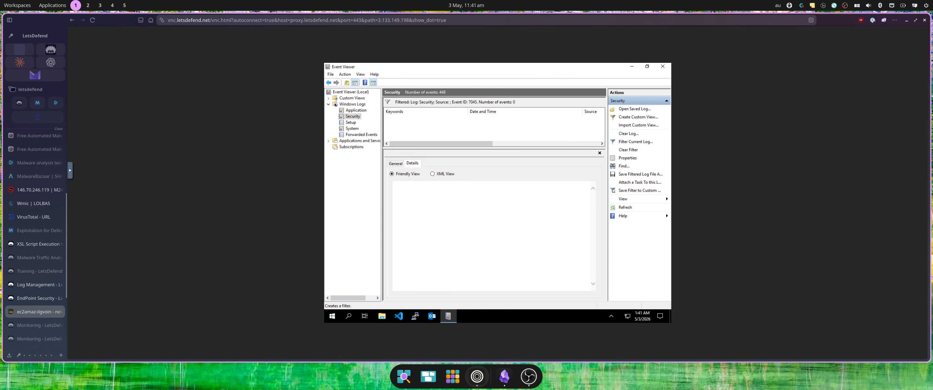
Return to the XSL Script Execution case's playbook in LetsDefend and advance past the Windows guidance to the Defense Evasion technique question.
{"action": "left_click", "coordinate": [28, 299]}
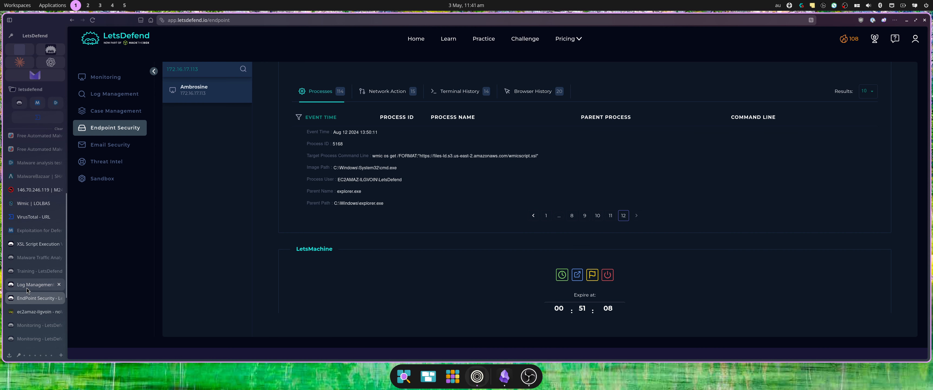
{"action": "left_click", "coordinate": [34, 285]}
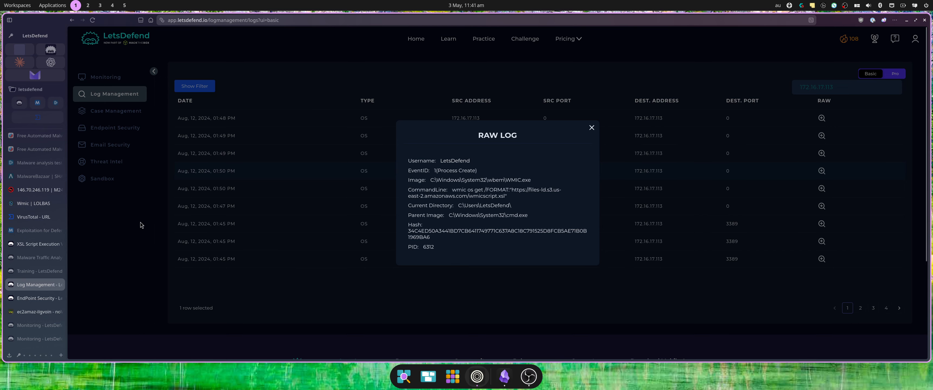
{"action": "left_click", "coordinate": [33, 244]}
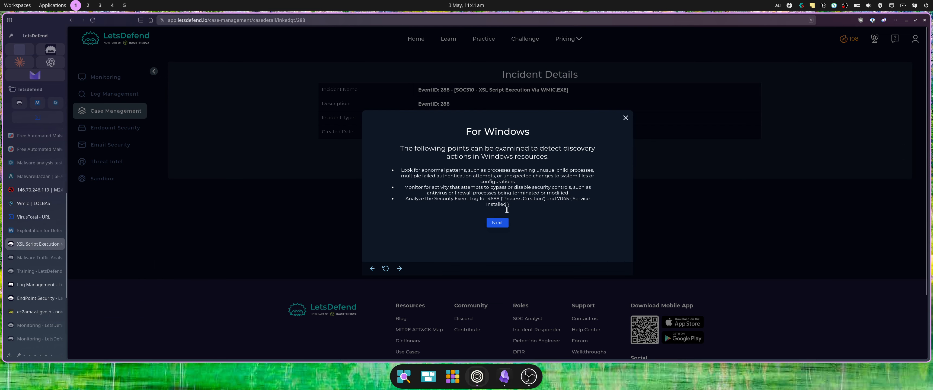
{"action": "left_click", "coordinate": [502, 225]}
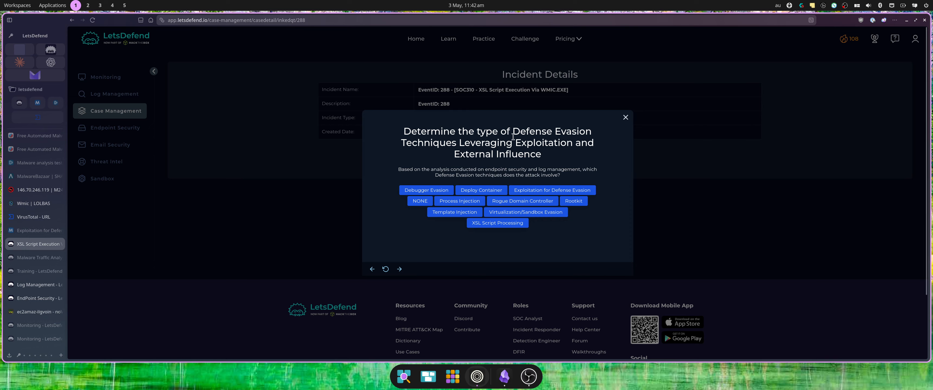
Copy "Defense Evasion" from the playbook question and open the MITRE ATT&CK page on Exploitation for Defense Impairment.
{"action": "left_click_drag", "start_coordinate": [513, 135], "coordinate": [592, 137]}
{"action": "right_click", "coordinate": [588, 135]}
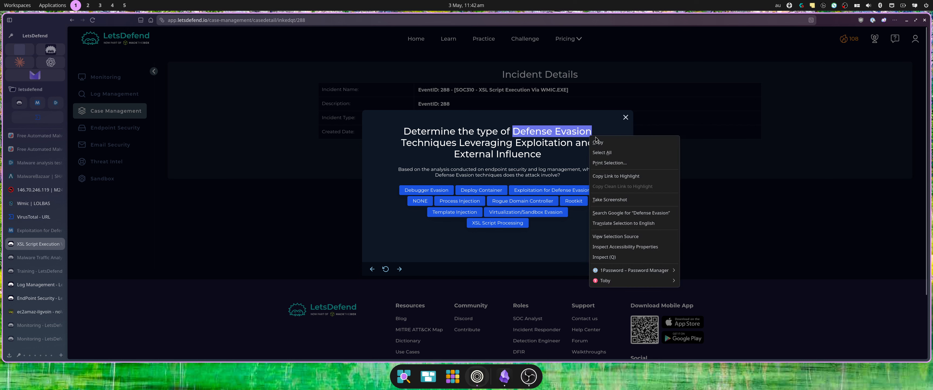
{"action": "left_click", "coordinate": [603, 143]}
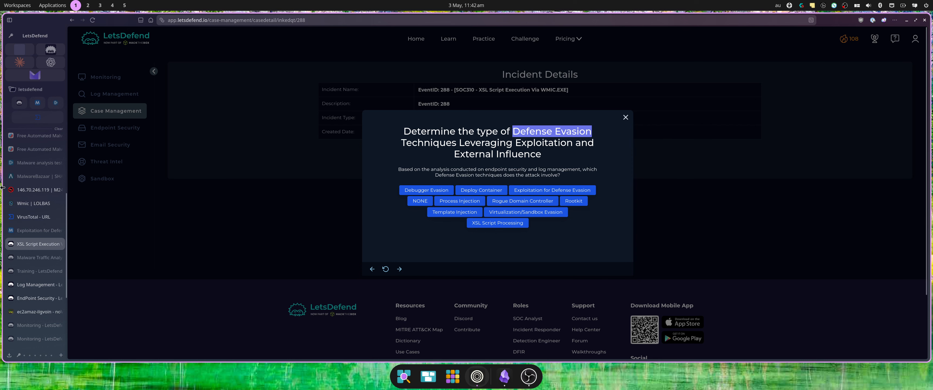
{"action": "left_click", "coordinate": [26, 232]}
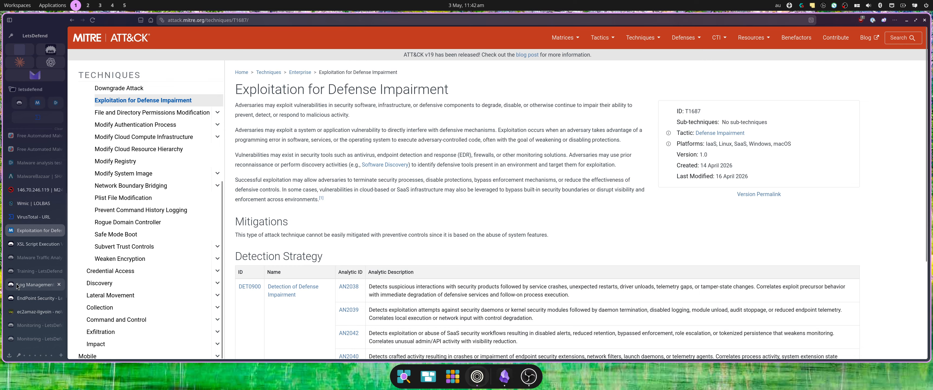
Read the raw log of the 01:50 PM OS event on the third page of the Log Management results.
{"action": "left_click", "coordinate": [25, 285]}
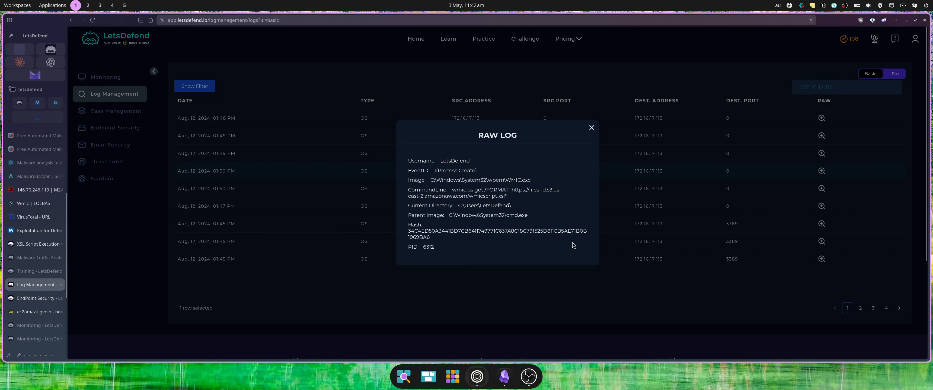
{"action": "left_click", "coordinate": [888, 312]}
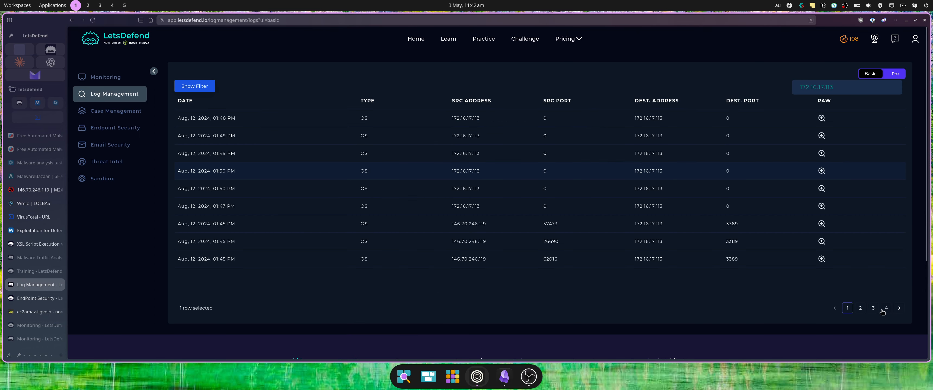
{"action": "left_click", "coordinate": [874, 310]}
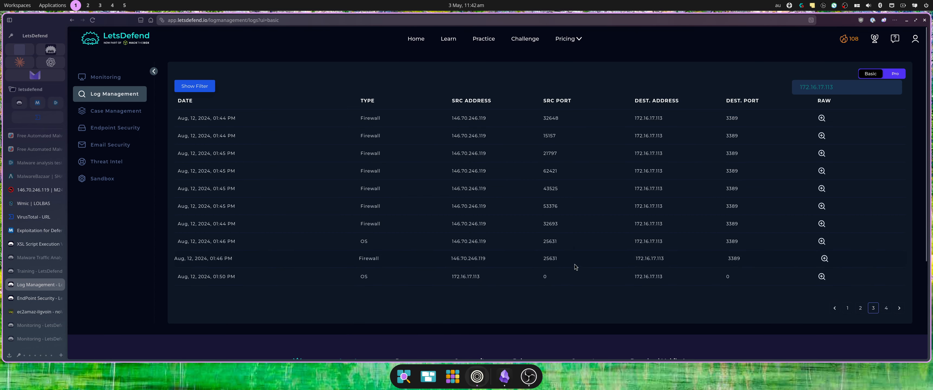
{"action": "left_click", "coordinate": [825, 277]}
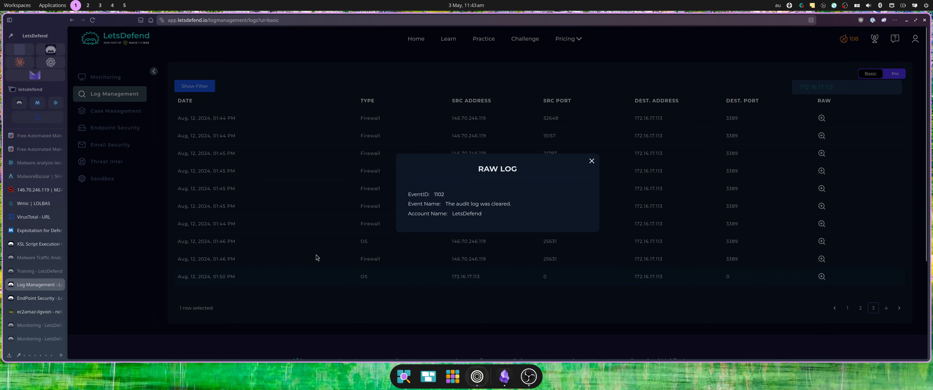
Return to the remote machine's Event Viewer, filter the Security log to event ID 4688, and inspect the August 12, 2024 events.
{"action": "left_click", "coordinate": [31, 298]}
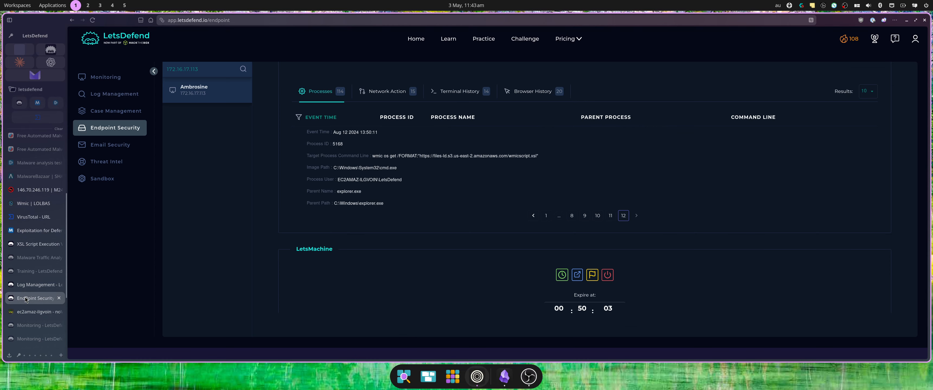
{"action": "left_click", "coordinate": [35, 312]}
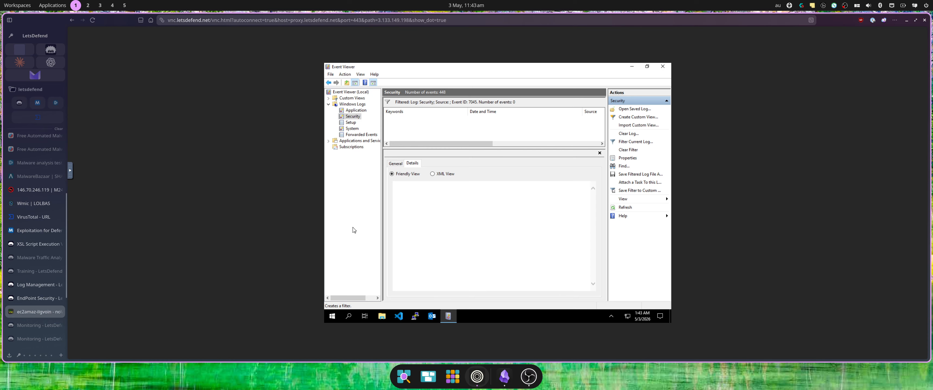
{"action": "left_click", "coordinate": [631, 142]}
{"action": "double_click", "coordinate": [458, 194]}
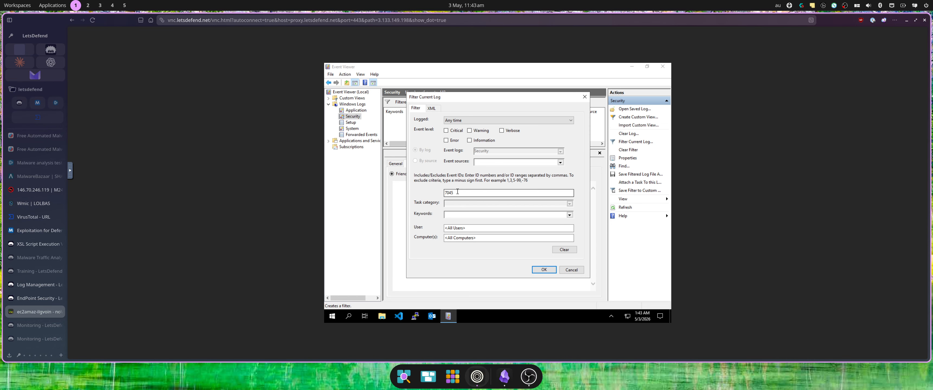
{"action": "key", "text": "BackSpace"}
{"action": "type", "text": "4688"}
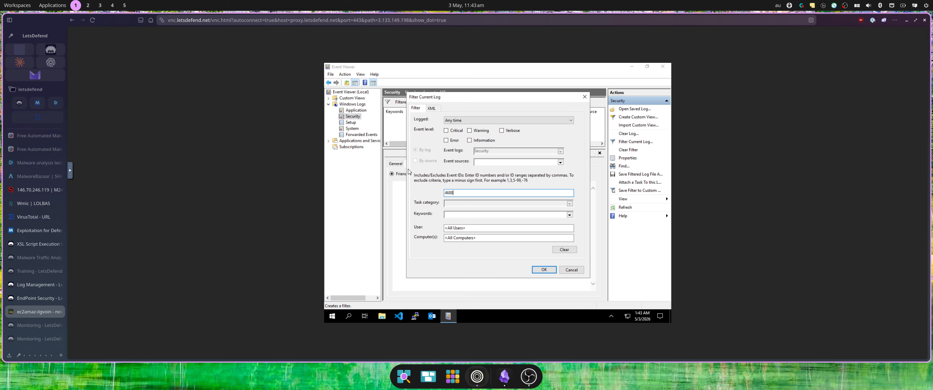
{"action": "key", "text": "Return"}
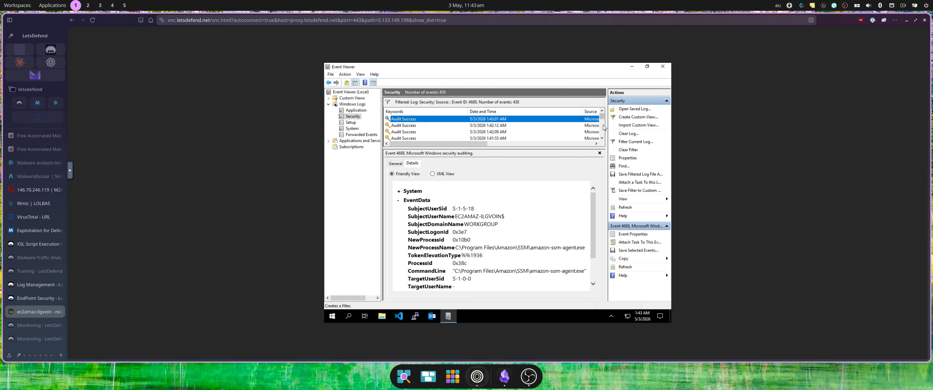
{"action": "left_click_drag", "start_coordinate": [605, 115], "coordinate": [603, 127]}
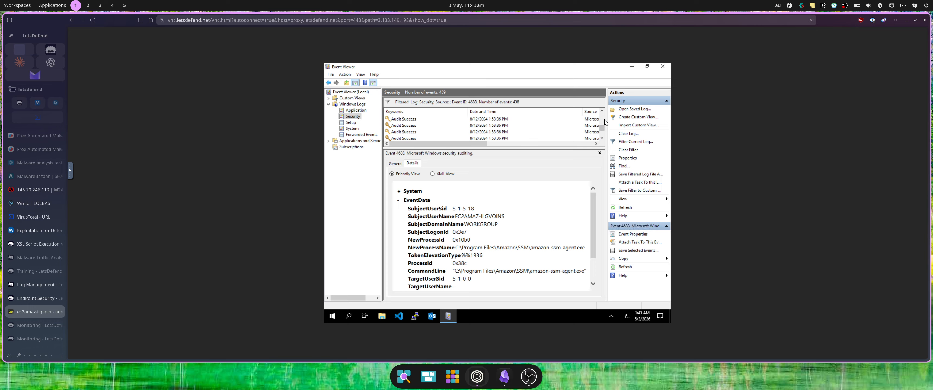
{"action": "left_click", "coordinate": [502, 128]}
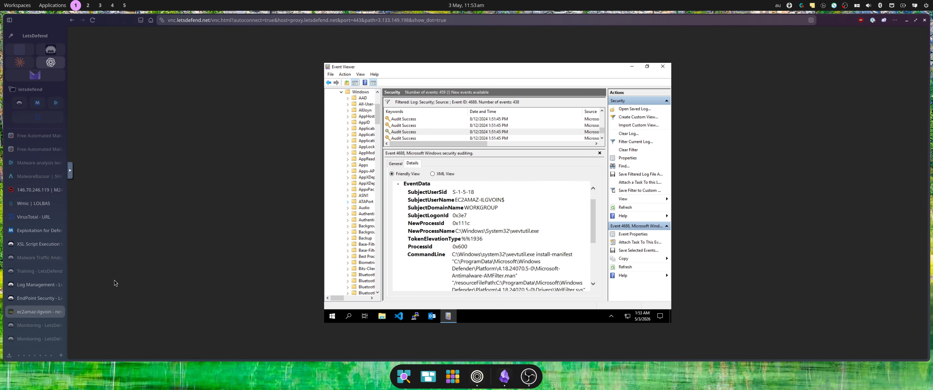
Return to the XSL Script Execution case's playbook and answer the Defense Evasion technique question with XSL Script Processing.
{"action": "left_click", "coordinate": [37, 245]}
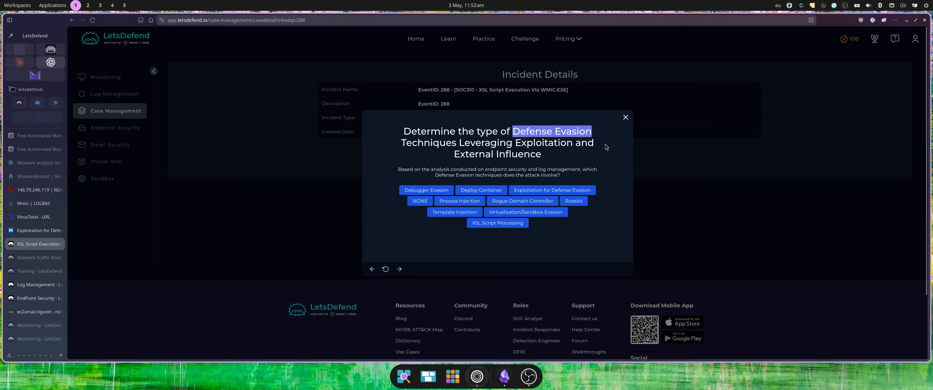
{"action": "left_click", "coordinate": [497, 223]}
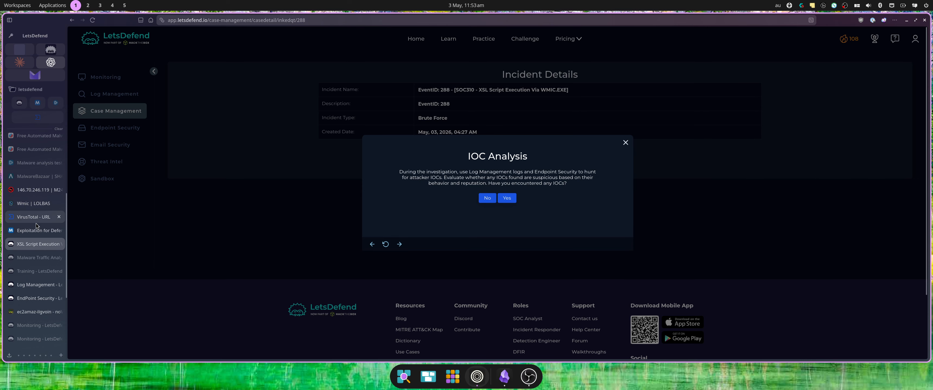
Review the log, Security event, LOLBAS Wmic and endpoint process evidence, and answer Yes to the playbook's IOC Analysis question.
{"action": "left_click", "coordinate": [34, 285]}
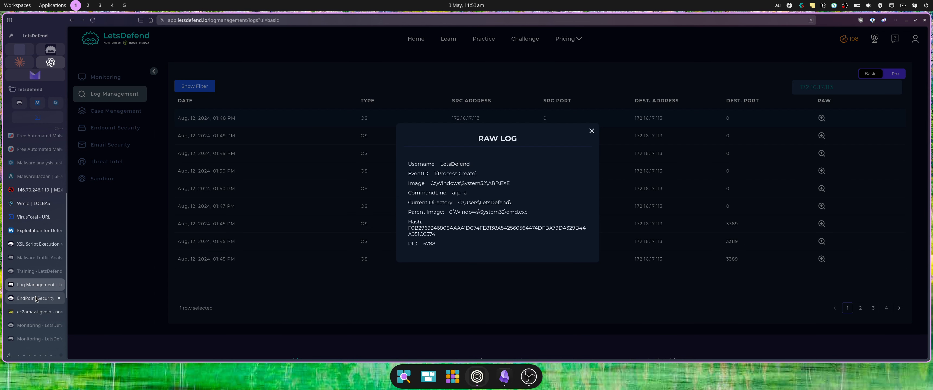
{"action": "left_click", "coordinate": [34, 312]}
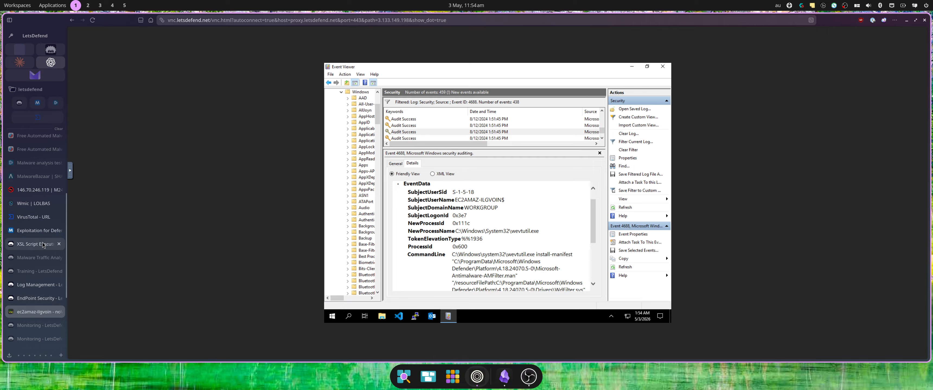
{"action": "left_click", "coordinate": [33, 204]}
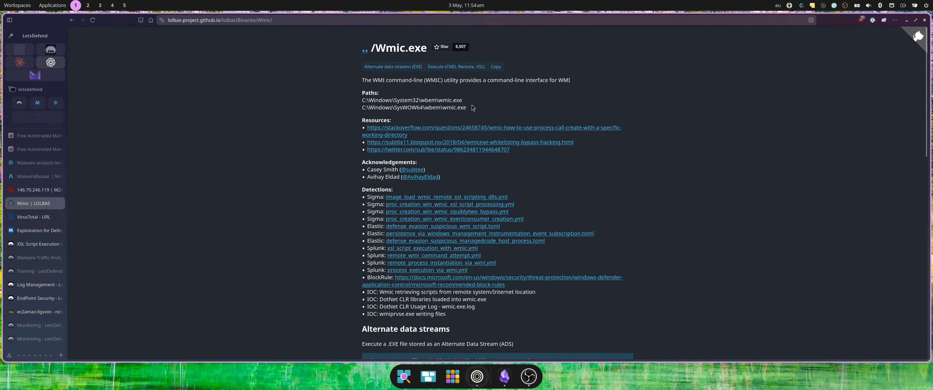
{"action": "scroll", "coordinate": [432, 171], "scroll_direction": "down", "scroll_amount": 5}
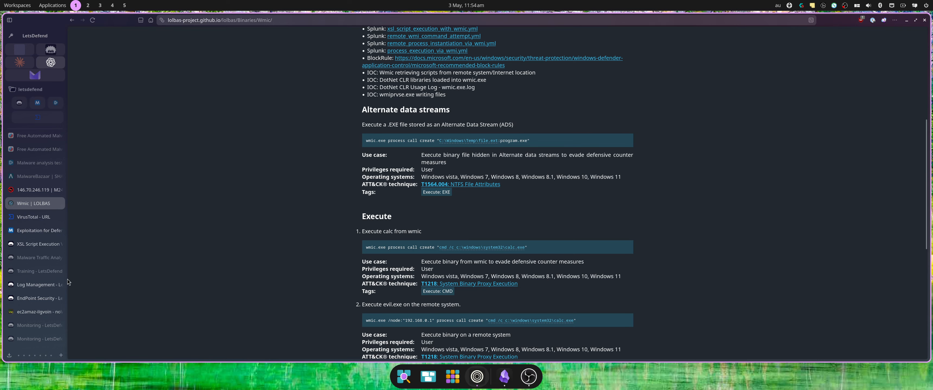
{"action": "left_click", "coordinate": [36, 285]}
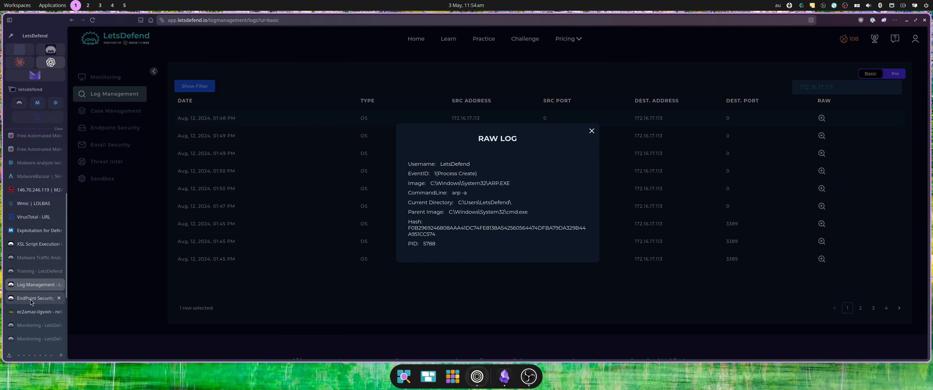
{"action": "left_click", "coordinate": [35, 299]}
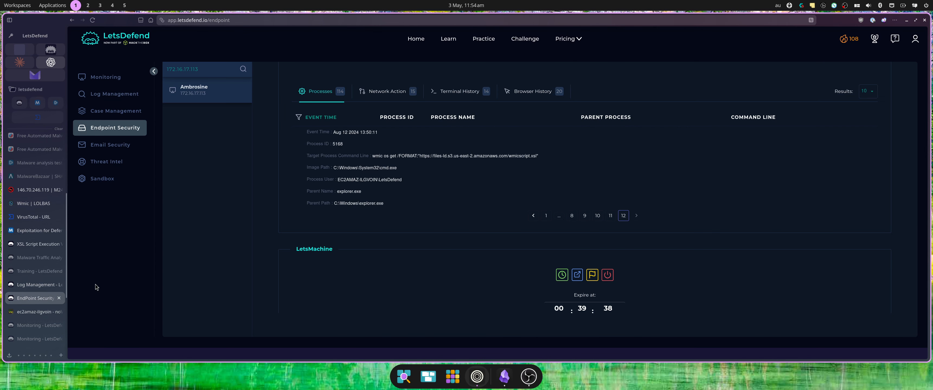
{"action": "left_click", "coordinate": [38, 245]}
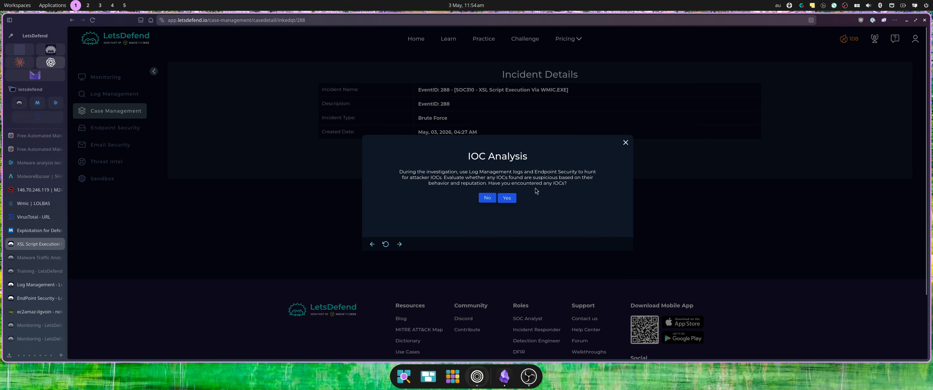
{"action": "left_click", "coordinate": [505, 201]}
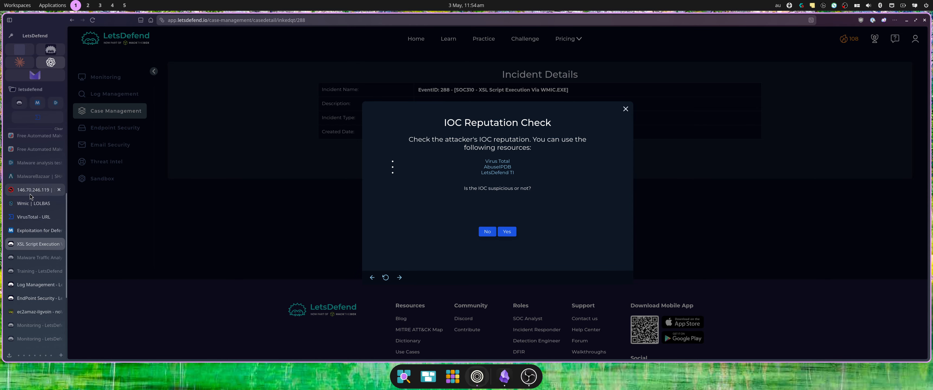
Check the VirusTotal report for the wmicscript.xsl URL and answer Yes to the playbook's IOC Reputation Check question.
{"action": "left_click", "coordinate": [34, 217]}
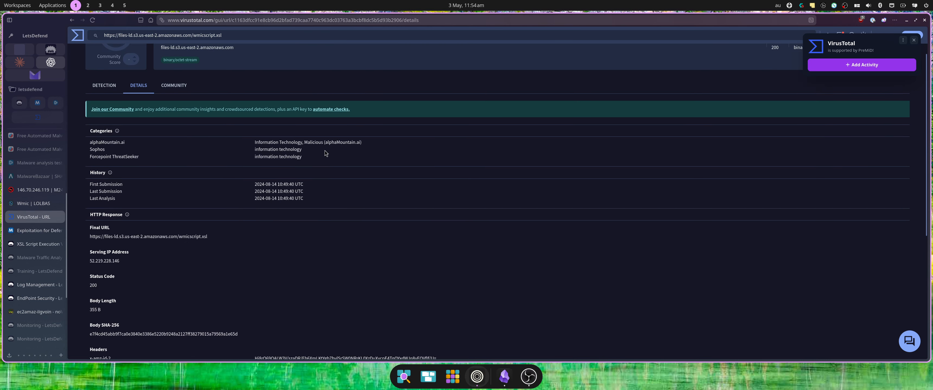
{"action": "scroll", "coordinate": [325, 153], "scroll_direction": "up", "scroll_amount": 2}
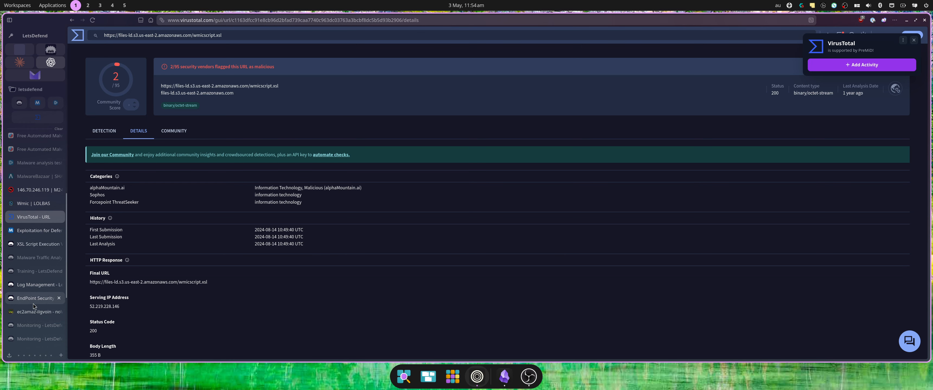
{"action": "left_click", "coordinate": [34, 285]}
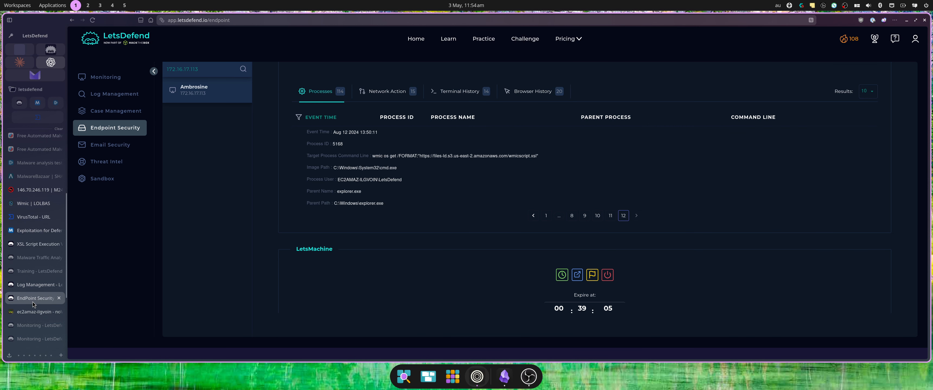
{"action": "left_click", "coordinate": [30, 244]}
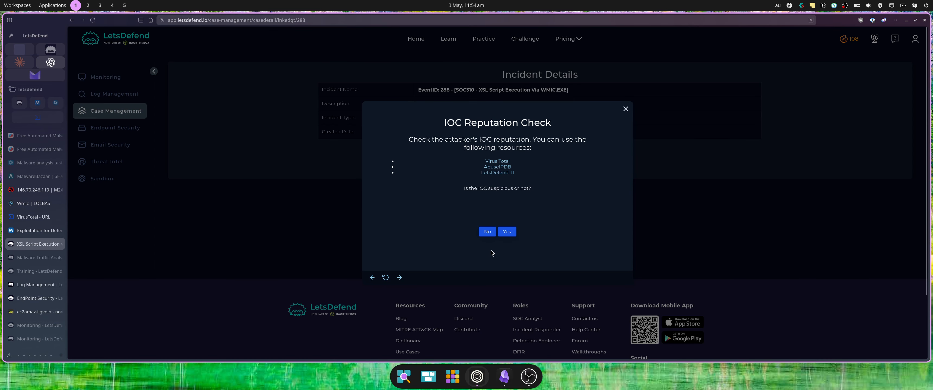
{"action": "left_click", "coordinate": [507, 232]}
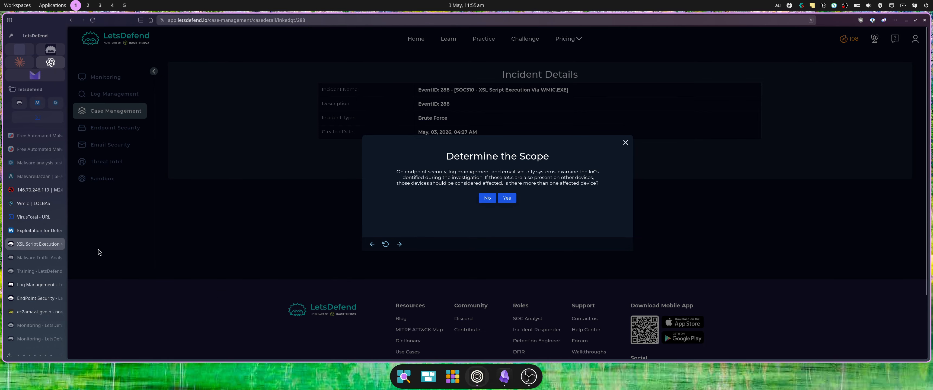
Open a separate Log Management search page from the LetsDefend Monitoring page.
{"action": "left_click", "coordinate": [37, 285]}
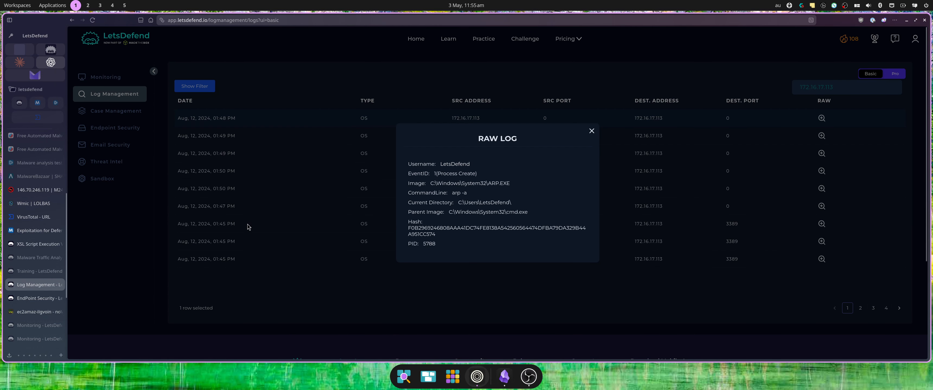
{"action": "left_click", "coordinate": [37, 326]}
{"action": "scroll", "coordinate": [103, 123], "scroll_direction": "down", "scroll_amount": 2}
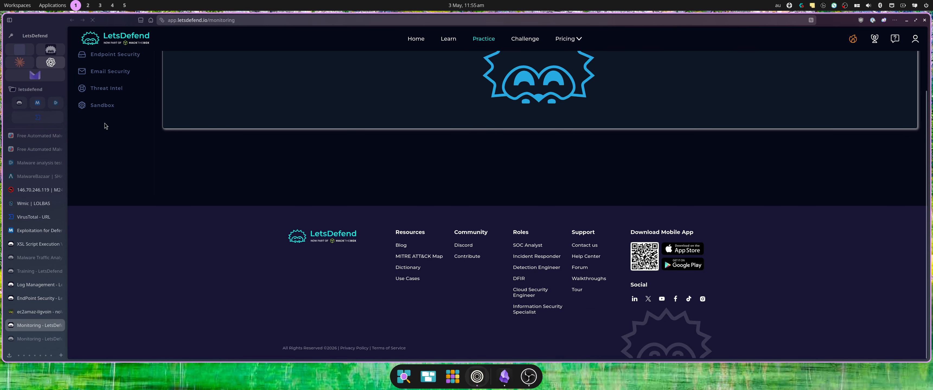
{"action": "scroll", "coordinate": [102, 126], "scroll_direction": "up", "scroll_amount": 2}
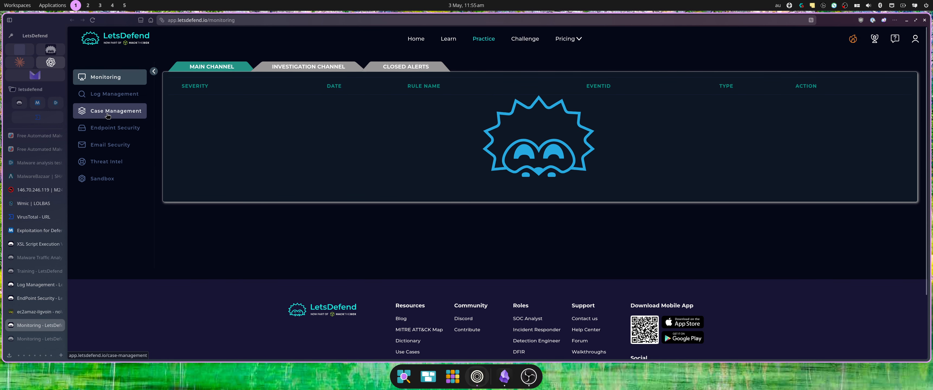
{"action": "left_click", "coordinate": [105, 97]}
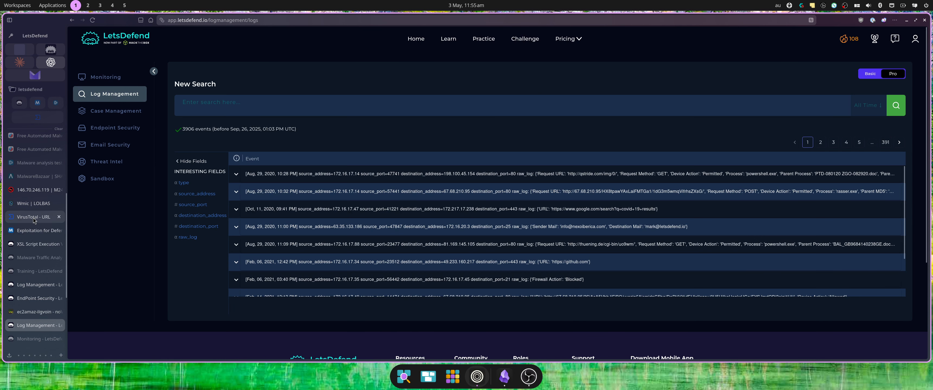
{"action": "left_click", "coordinate": [33, 218]}
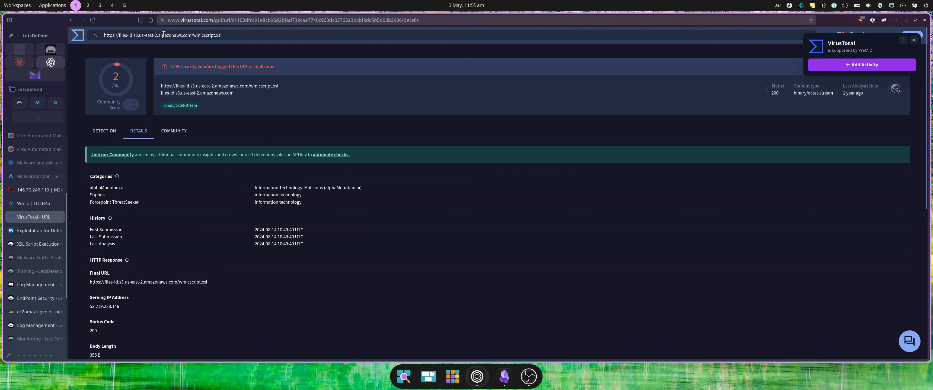
{"action": "triple_click", "coordinate": [215, 36]}
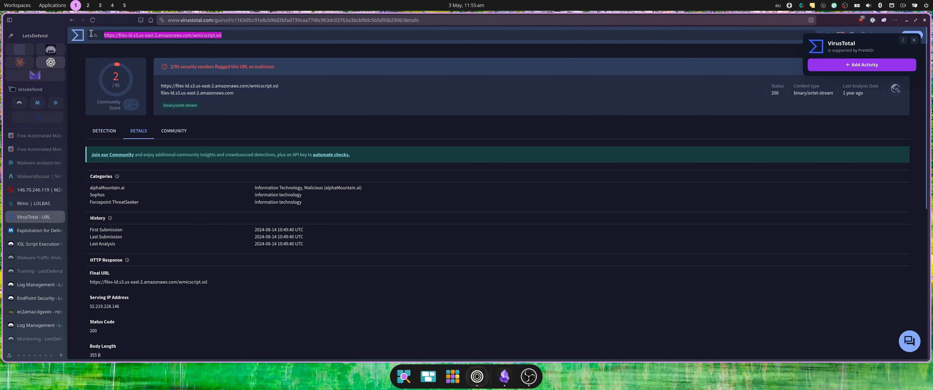
{"action": "left_click", "coordinate": [33, 325]}
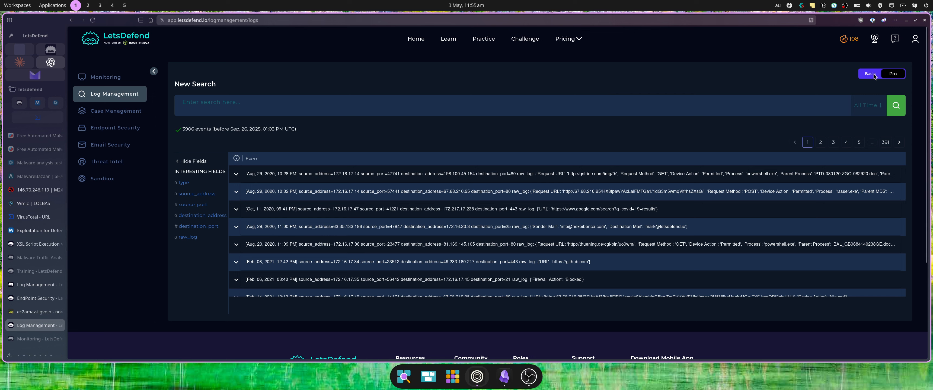
{"action": "left_click", "coordinate": [770, 105]}
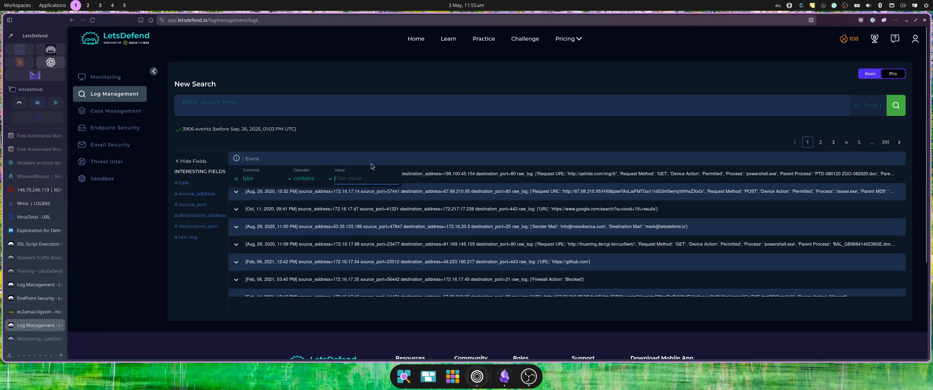
{"action": "key", "text": "ctrl+v"}
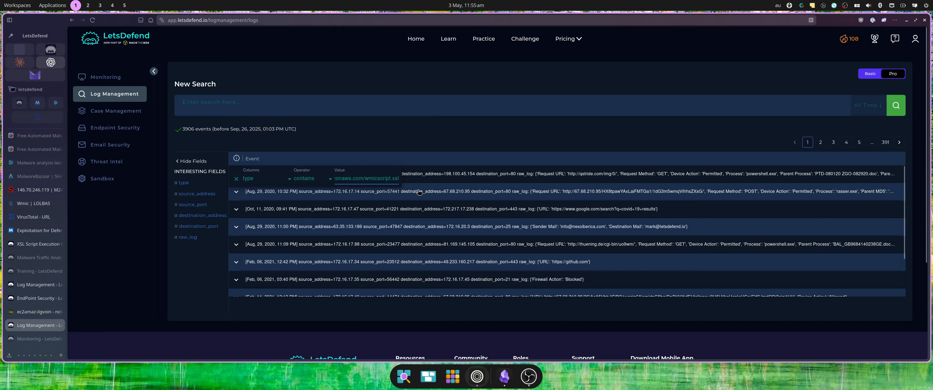
{"action": "key", "text": "Home"}
{"action": "key", "text": "Delete"}
{"action": "key", "text": "Delete"}
{"action": "key", "text": "Delete"}
{"action": "key", "text": "Delete"}
{"action": "key", "text": "Delete"}
{"action": "key", "text": "Delete"}
{"action": "key", "text": "Delete"}
{"action": "key", "text": "Delete"}
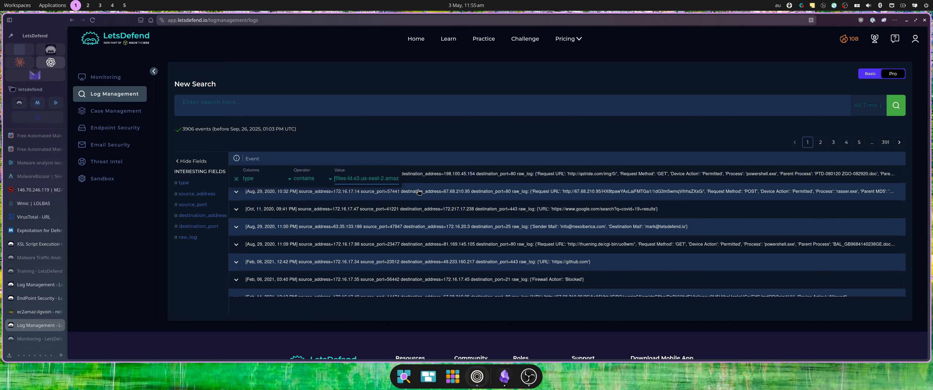
{"action": "left_click", "coordinate": [269, 179]}
{"action": "left_click", "coordinate": [267, 249]}
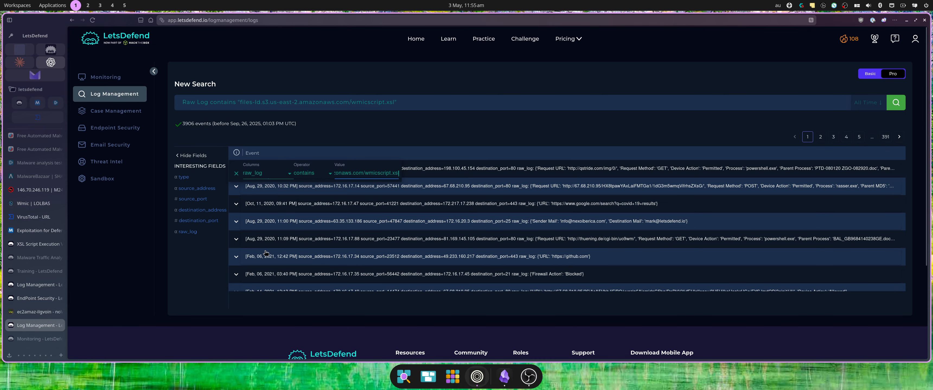
{"action": "left_click", "coordinate": [479, 200]}
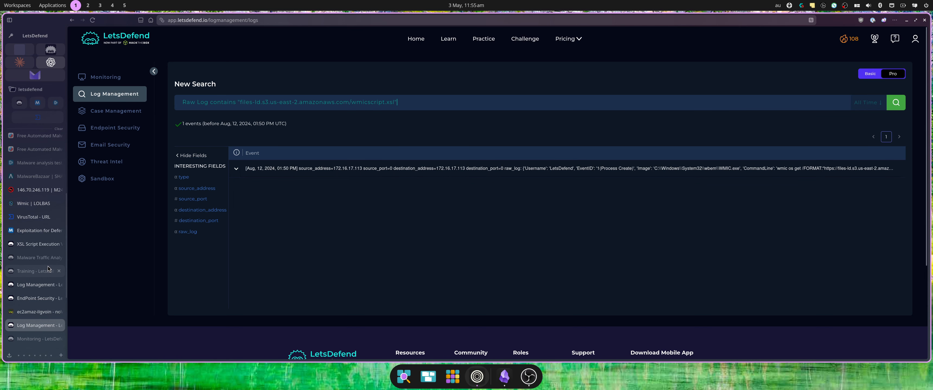
Copy the IP 146.70.246.119 from the AbuseIPDB page address and search the basic Log Management view for it.
{"action": "left_click", "coordinate": [36, 190]}
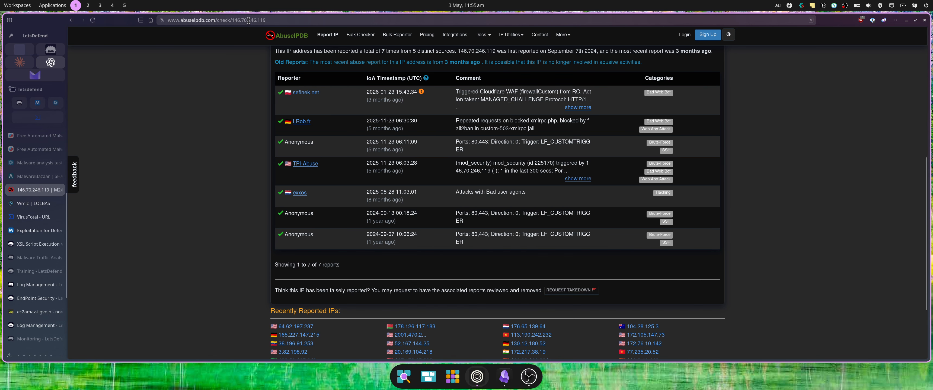
{"action": "left_click", "coordinate": [266, 19]}
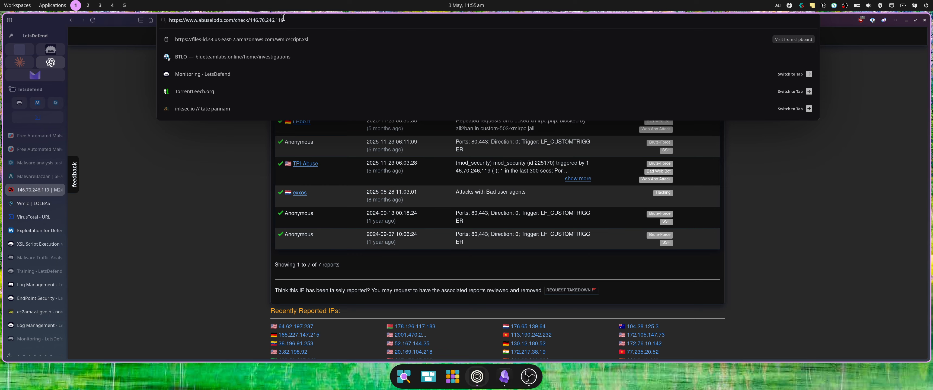
{"action": "left_click_drag", "start_coordinate": [284, 19], "coordinate": [248, 20]}
{"action": "key", "text": "ctrl+c"}
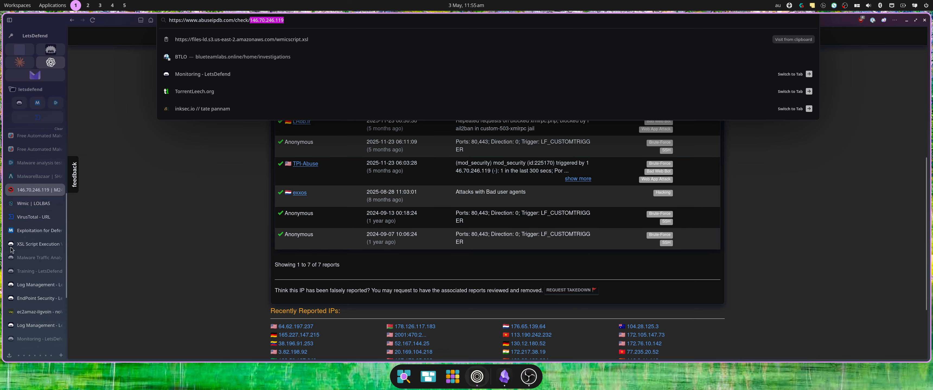
{"action": "left_click", "coordinate": [39, 325]}
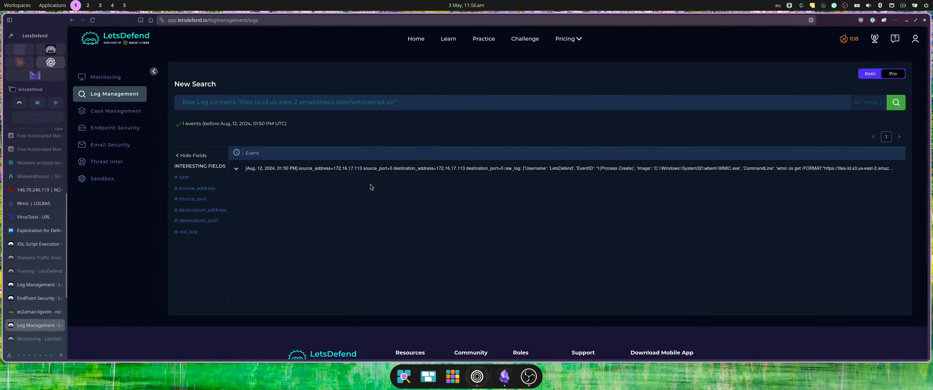
{"action": "left_click", "coordinate": [885, 75]}
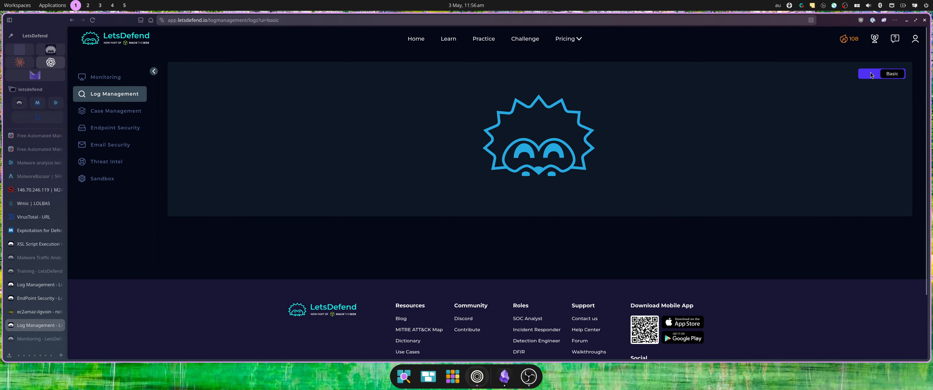
{"action": "left_click", "coordinate": [871, 75]}
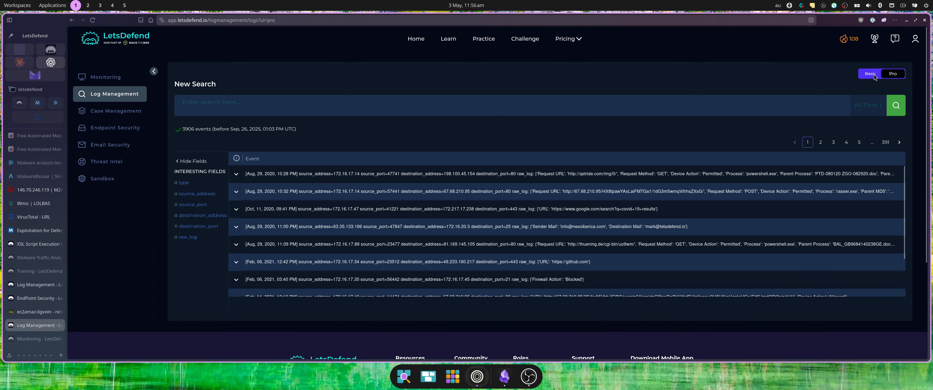
{"action": "left_click", "coordinate": [872, 75]}
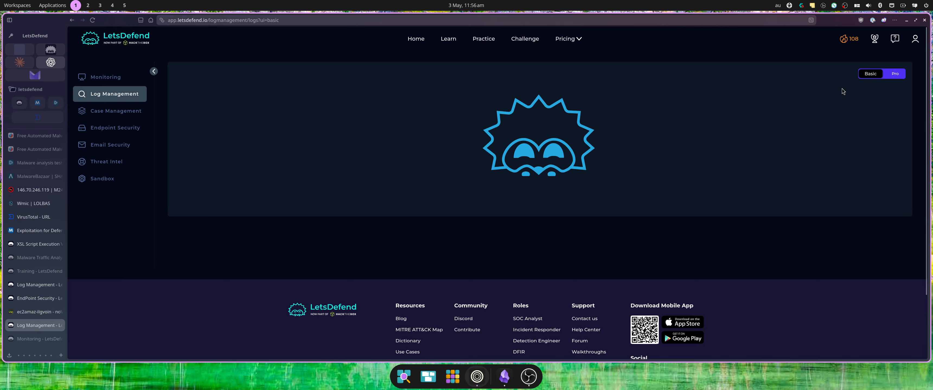
{"action": "left_click", "coordinate": [808, 84]}
{"action": "key", "text": "ctrl+v"}
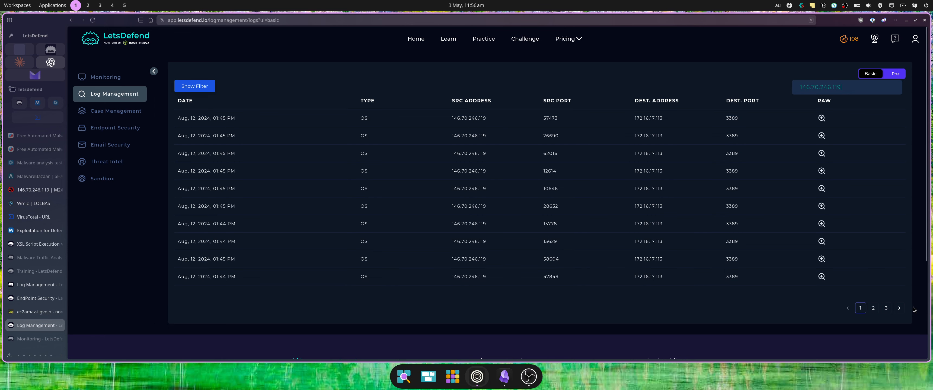
Check the destination addresses on the remaining log result pages and answer No to the playbook's Determine the Scope question.
{"action": "left_click", "coordinate": [873, 309]}
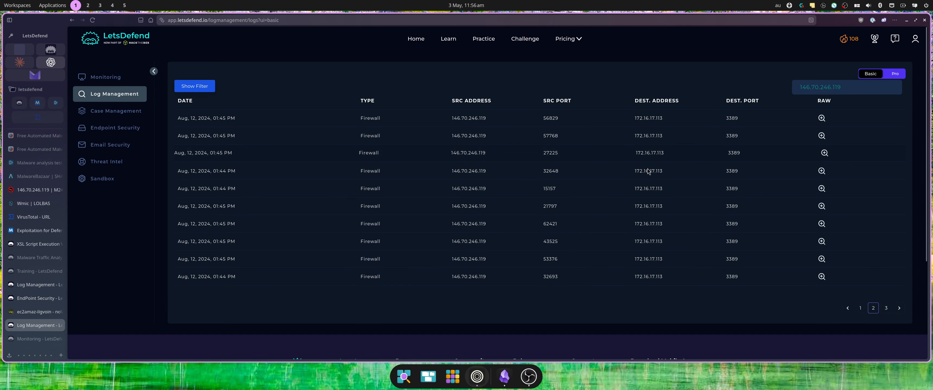
{"action": "left_click", "coordinate": [886, 309]}
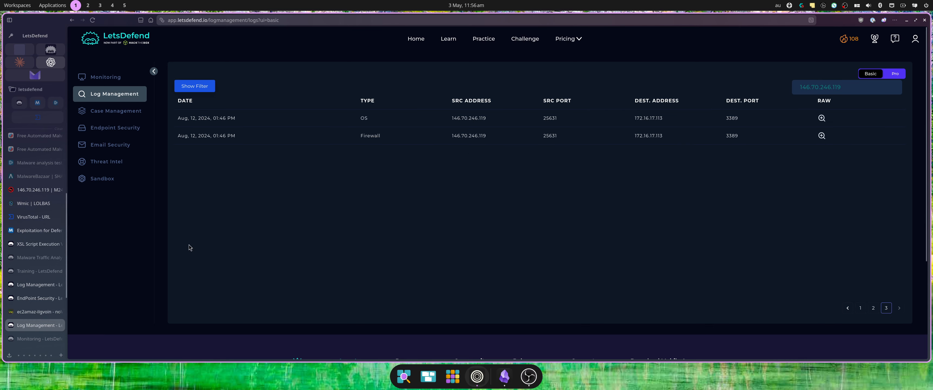
{"action": "left_click", "coordinate": [31, 288]}
{"action": "left_click", "coordinate": [31, 295]}
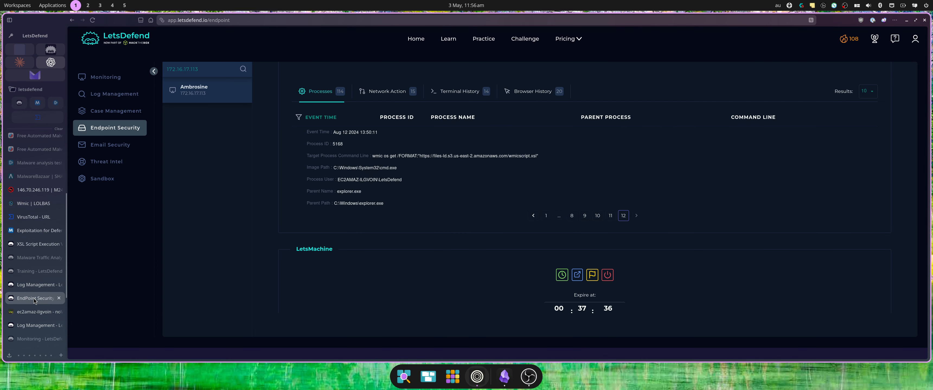
{"action": "left_click", "coordinate": [35, 245]}
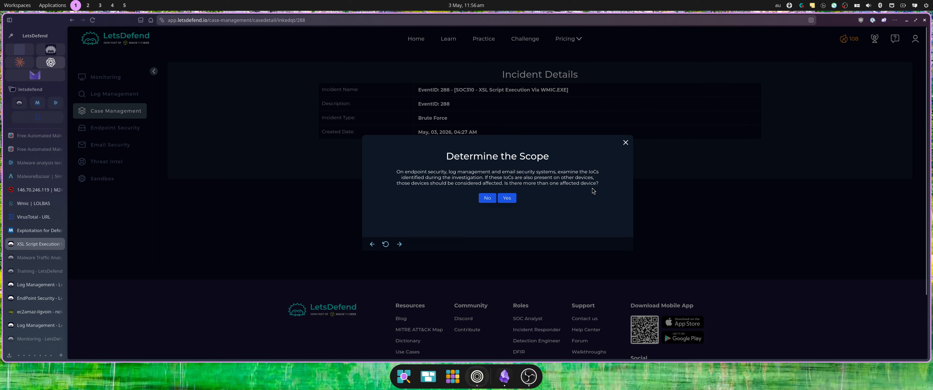
{"action": "left_click", "coordinate": [488, 199]}
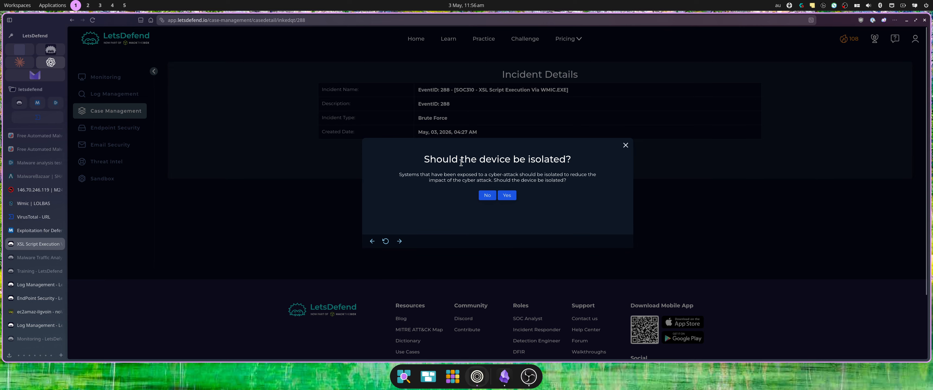
Answer Yes to isolating the device and advance through the Containment and Lesson Learned pages to Add Artifacts.
{"action": "left_click", "coordinate": [507, 197]}
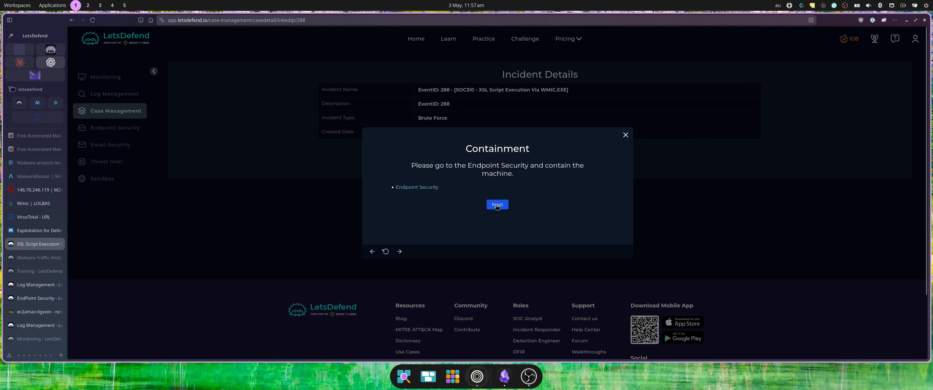
{"action": "left_click", "coordinate": [497, 205]}
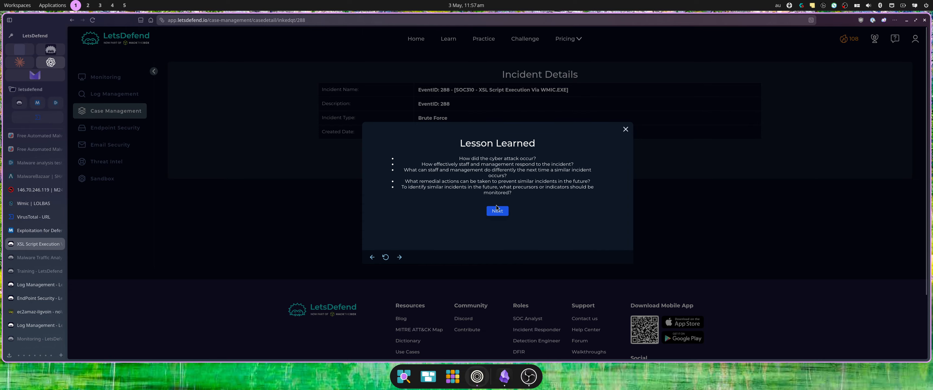
{"action": "left_click", "coordinate": [503, 210]}
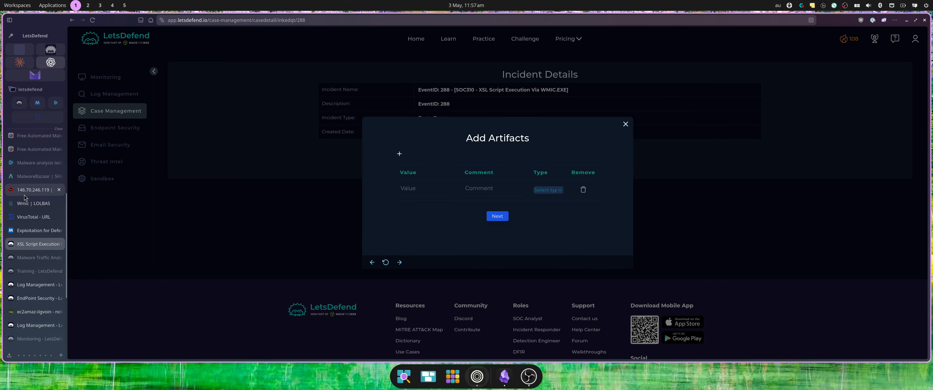
Copy 146.70.246.119 from AbuseIPDB and enter it as the first case artifact with type IP Address.
{"action": "left_click", "coordinate": [32, 189]}
{"action": "double_click", "coordinate": [263, 20]}
{"action": "right_click", "coordinate": [263, 21]}
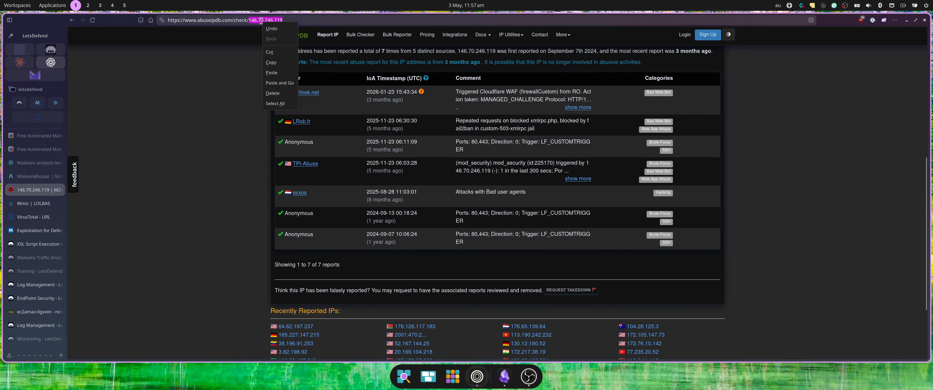
{"action": "left_click", "coordinate": [278, 62]}
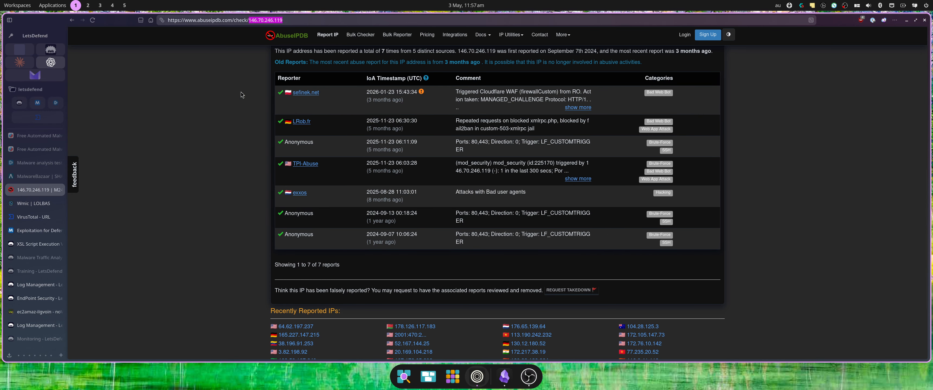
{"action": "left_click", "coordinate": [36, 284]}
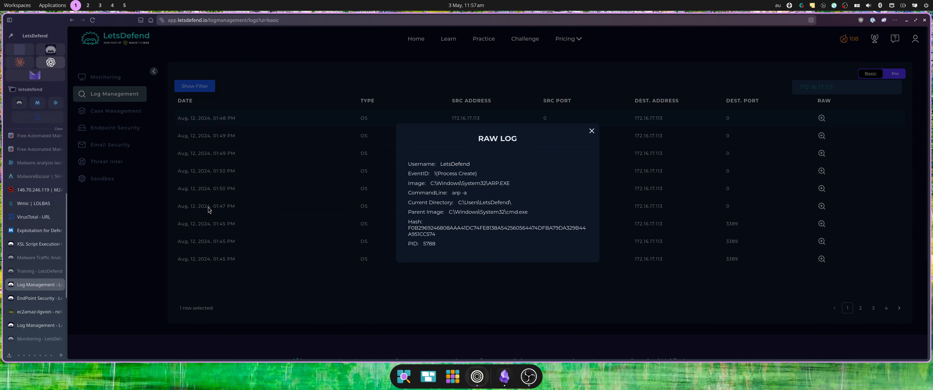
{"action": "left_click", "coordinate": [26, 242]}
{"action": "left_click", "coordinate": [410, 186]}
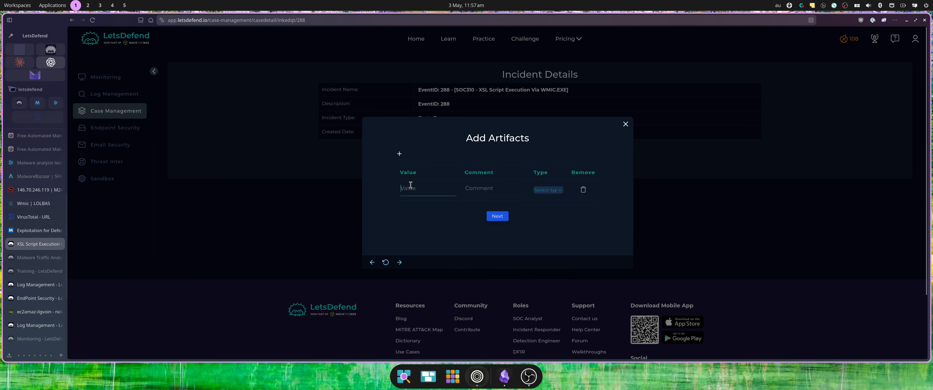
{"action": "key", "text": "ctrl+v"}
{"action": "left_click", "coordinate": [549, 191]}
{"action": "left_click", "coordinate": [558, 239]}
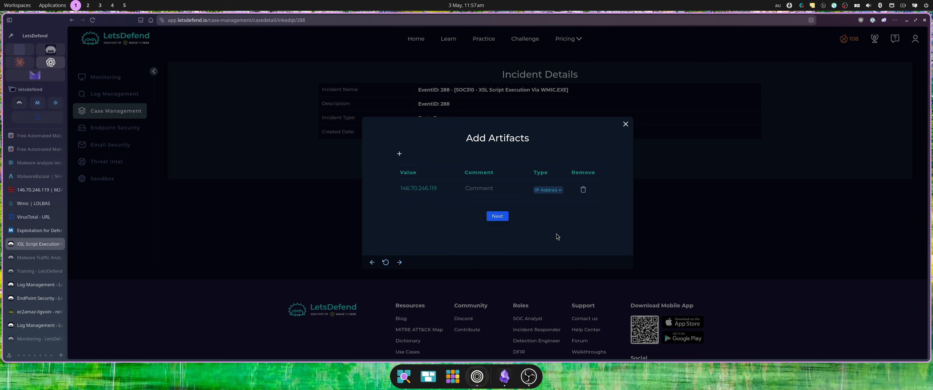
{"action": "left_click", "coordinate": [400, 154]}
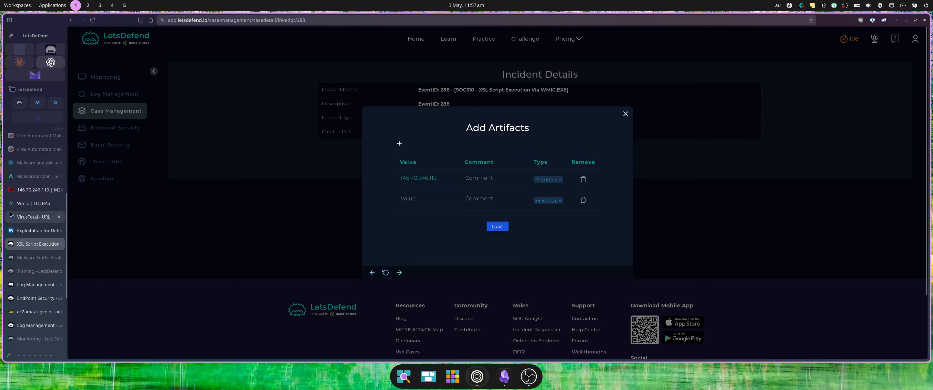
{"action": "left_click", "coordinate": [31, 217]}
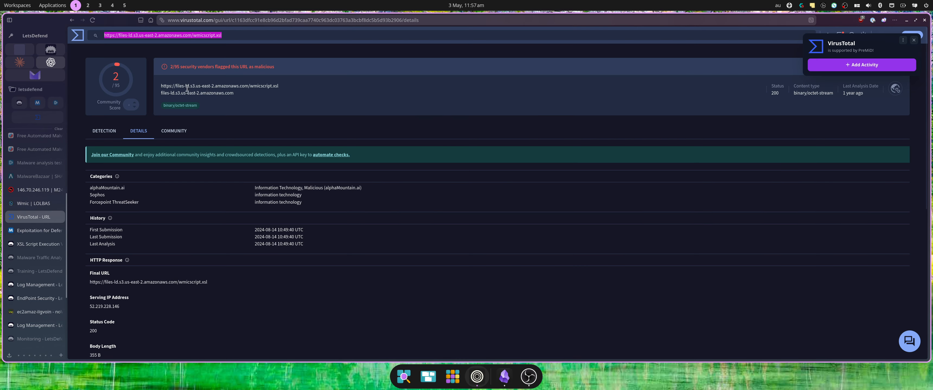
{"action": "triple_click", "coordinate": [189, 35]}
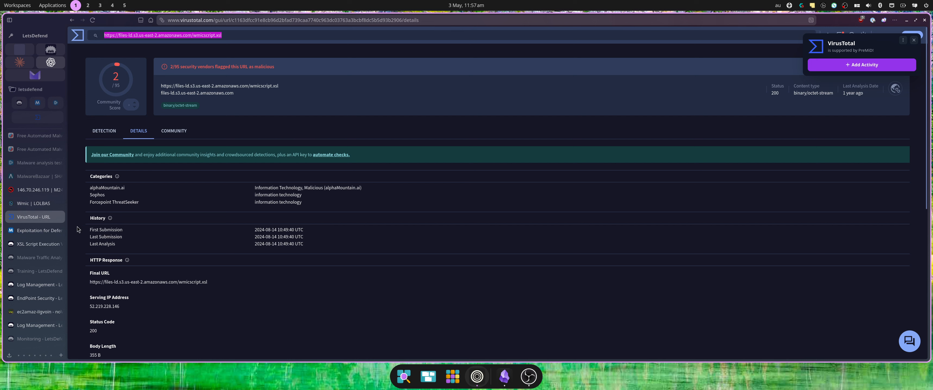
{"action": "left_click", "coordinate": [38, 284]}
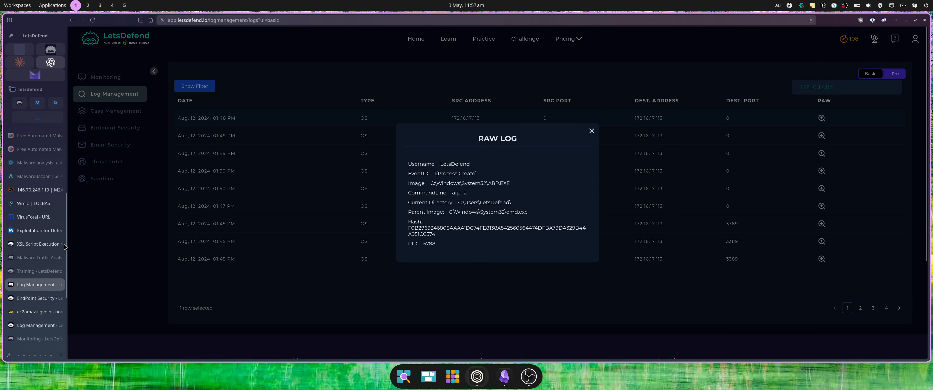
{"action": "left_click", "coordinate": [25, 245]}
{"action": "left_click", "coordinate": [411, 202]}
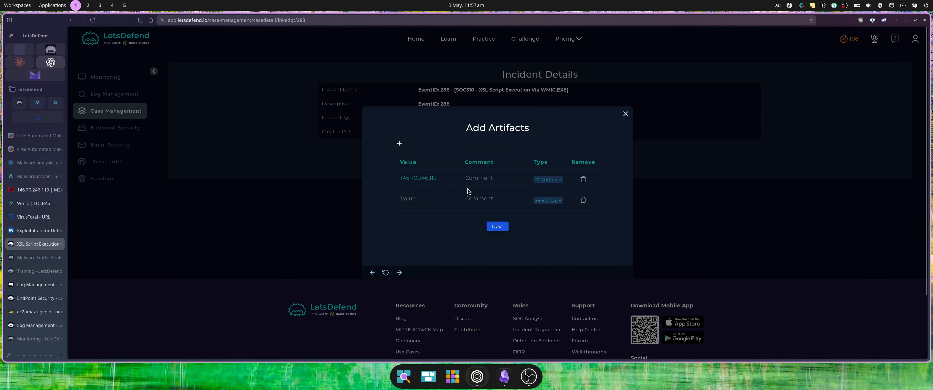
{"action": "key", "text": "ctrl+v"}
Comment the IP artifact as "brute foce ip" and the URL artifact as "lolbin", and continue to the Analyst Note.
{"action": "left_click", "coordinate": [481, 180]}
{"action": "type", "text": "brute"}
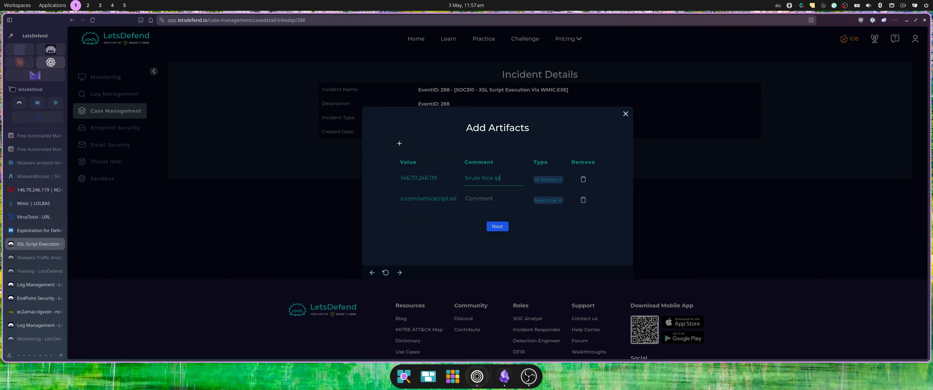
{"action": "key", "text": "Tab"}
{"action": "key", "text": "Tab"}
{"action": "key", "text": "Tab"}
{"action": "type", "text": "lolbin"}
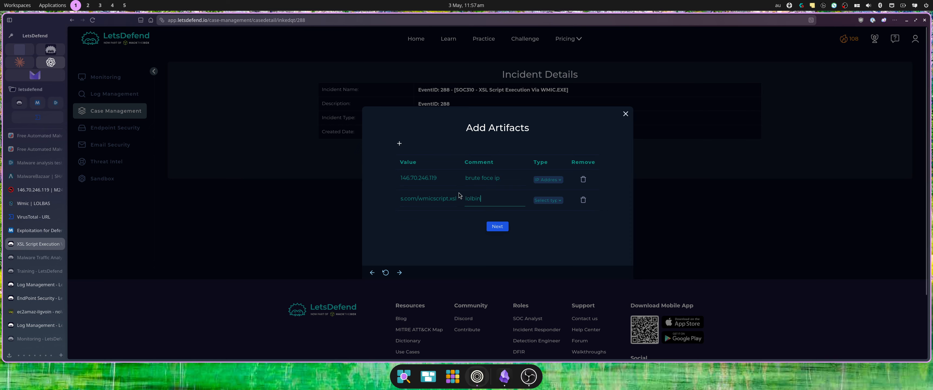
{"action": "left_click", "coordinate": [497, 226]}
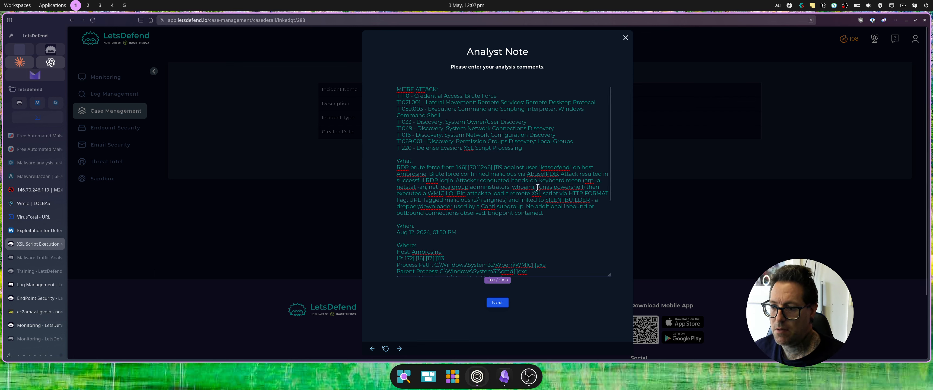
Read through the analyst note from the MITRE ATT&CK techniques to the defanged wmic command at its end.
{"action": "scroll", "coordinate": [447, 167], "scroll_direction": "down", "scroll_amount": 2}
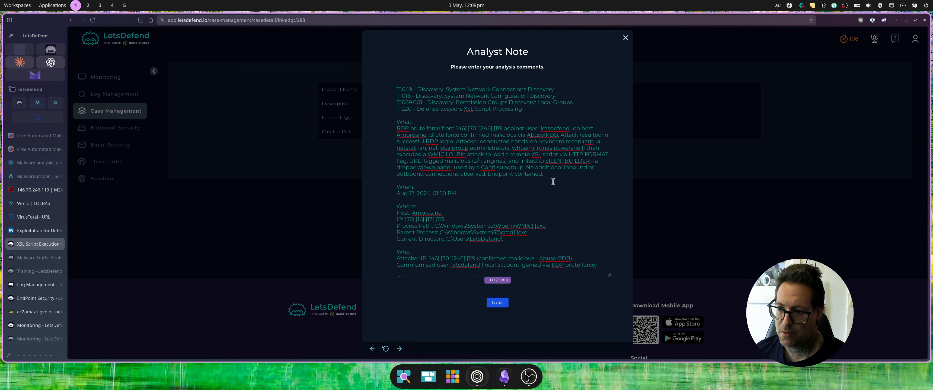
{"action": "scroll", "coordinate": [551, 170], "scroll_direction": "down", "scroll_amount": 3}
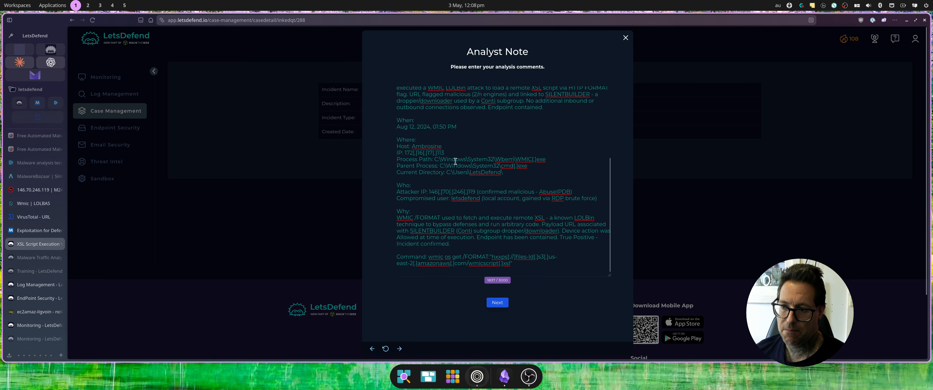
{"action": "scroll", "coordinate": [455, 161], "scroll_direction": "down", "scroll_amount": 1}
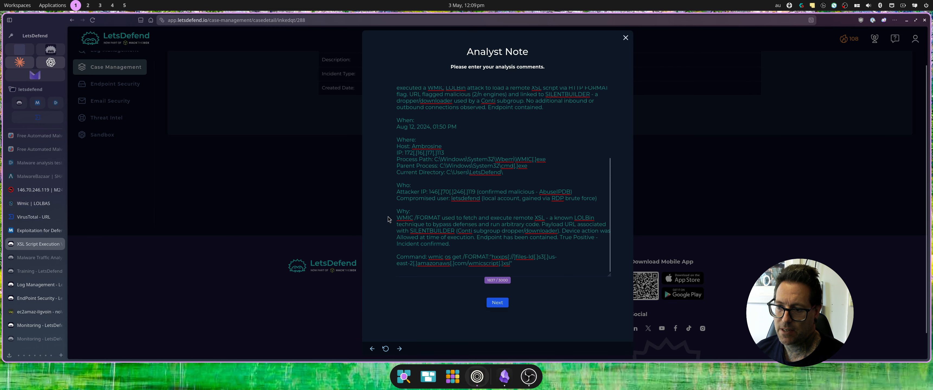
{"action": "scroll", "coordinate": [461, 222], "scroll_direction": "down", "scroll_amount": 2}
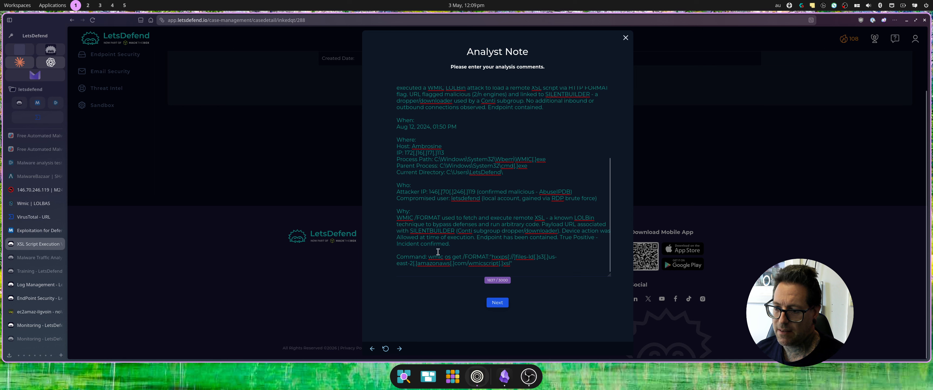
{"action": "left_click_drag", "start_coordinate": [433, 257], "coordinate": [514, 268]}
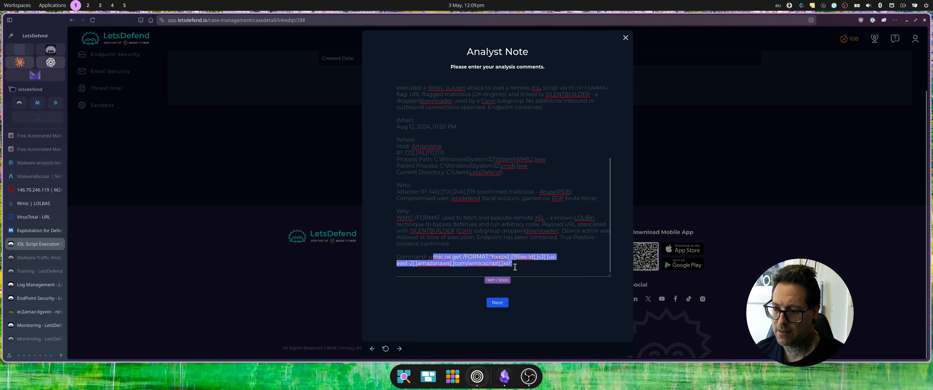
{"action": "left_click", "coordinate": [514, 267]}
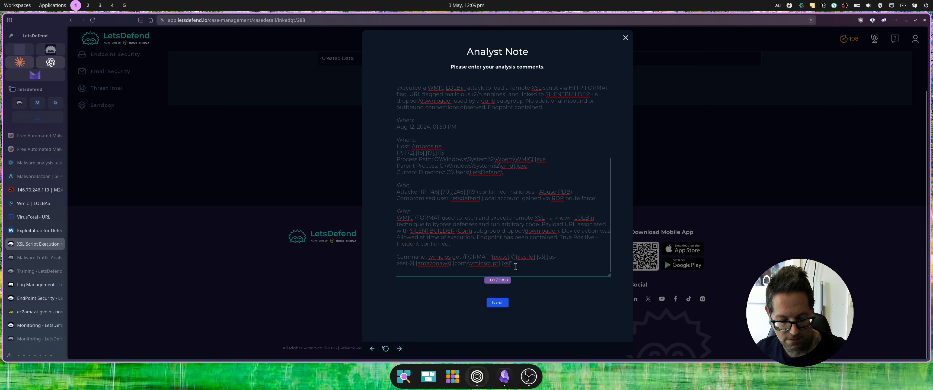
Copy the whole analyst note, submit it, and finish the playbook, continuing to the monitoring page.
{"action": "key", "text": "ctrl+a"}
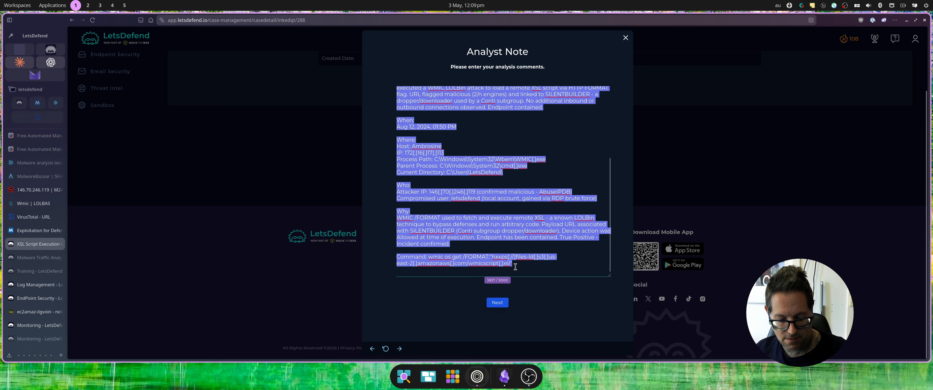
{"action": "left_click", "coordinate": [493, 302]}
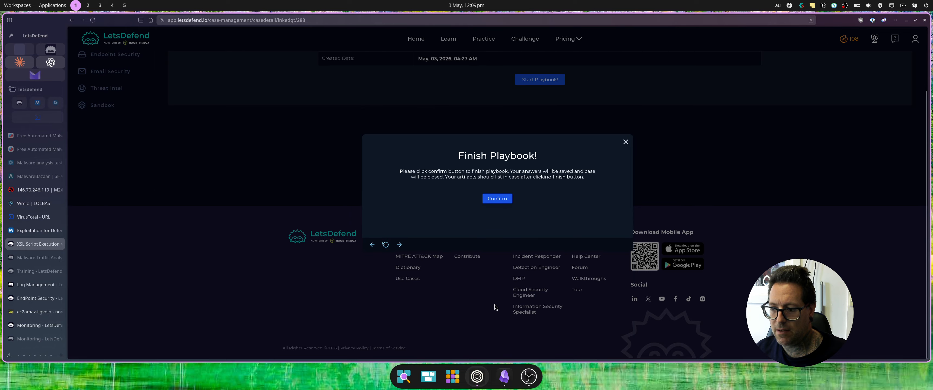
{"action": "left_click", "coordinate": [498, 199]}
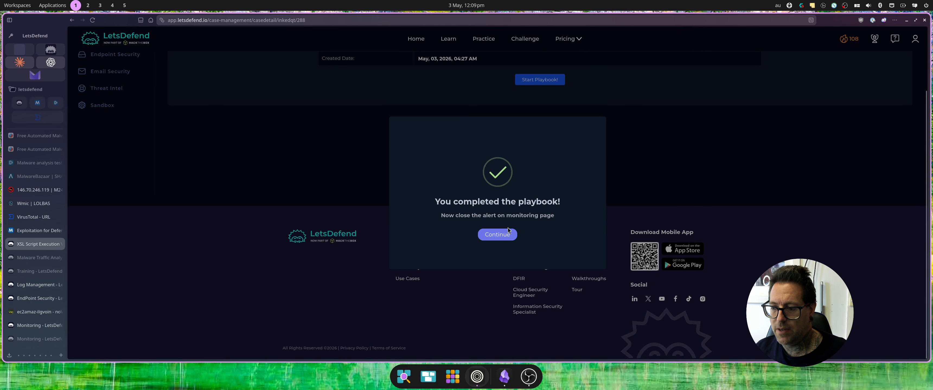
{"action": "left_click", "coordinate": [506, 236]}
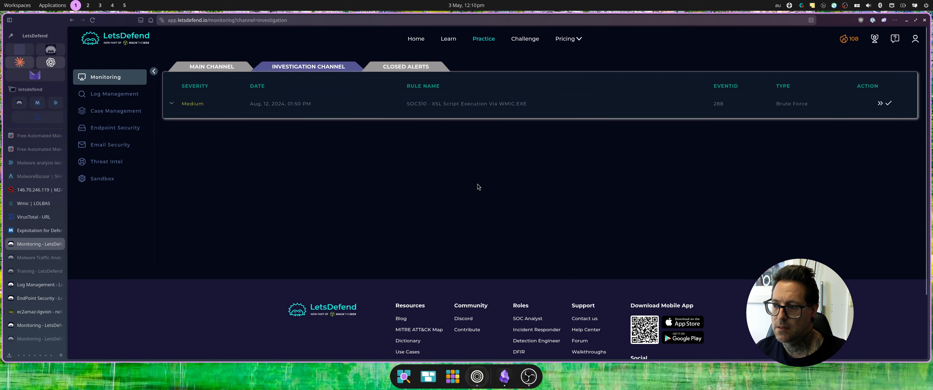
Close alert 288 as True Positive with the copied analyst note as its closing note.
{"action": "left_click", "coordinate": [886, 103]}
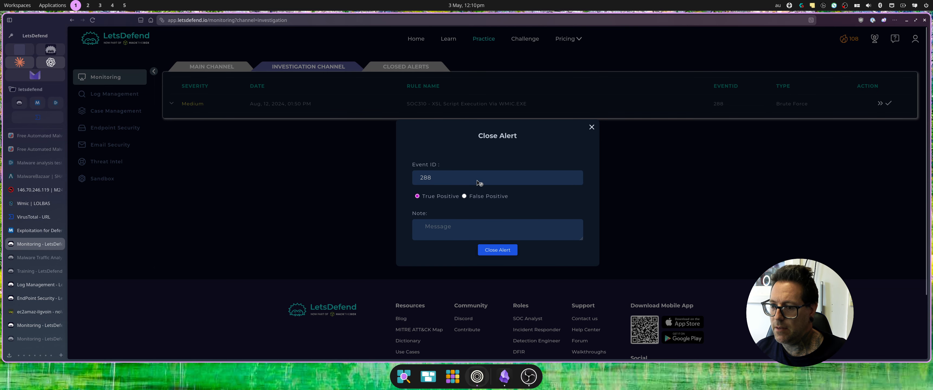
{"action": "left_click", "coordinate": [431, 235]}
{"action": "key", "text": "ctrl+v"}
{"action": "left_click", "coordinate": [505, 250]}
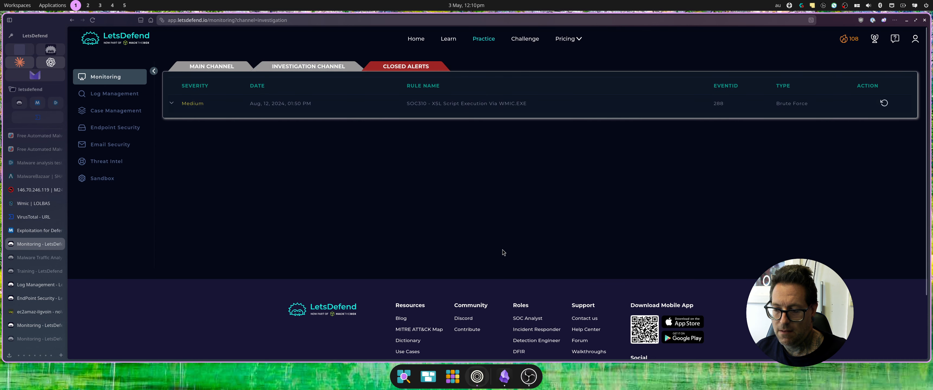
Expand the results of the closed SOC310 alert and read the explanation for the IOC Reputation Check answer.
{"action": "scroll", "coordinate": [503, 251], "scroll_direction": "down", "scroll_amount": 1}
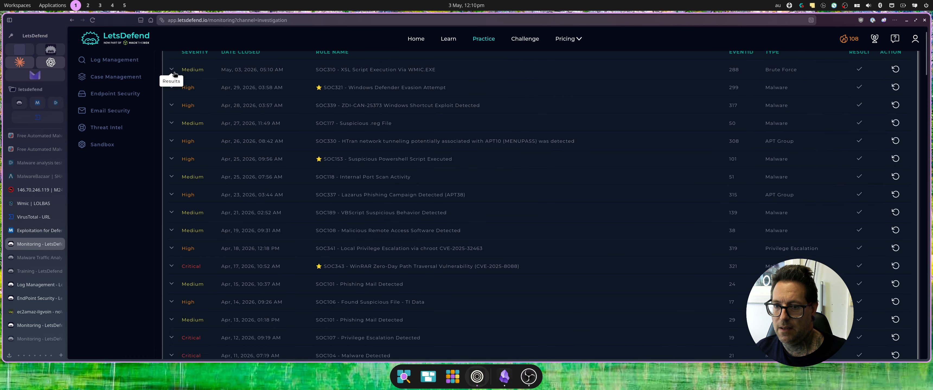
{"action": "left_click", "coordinate": [172, 70]}
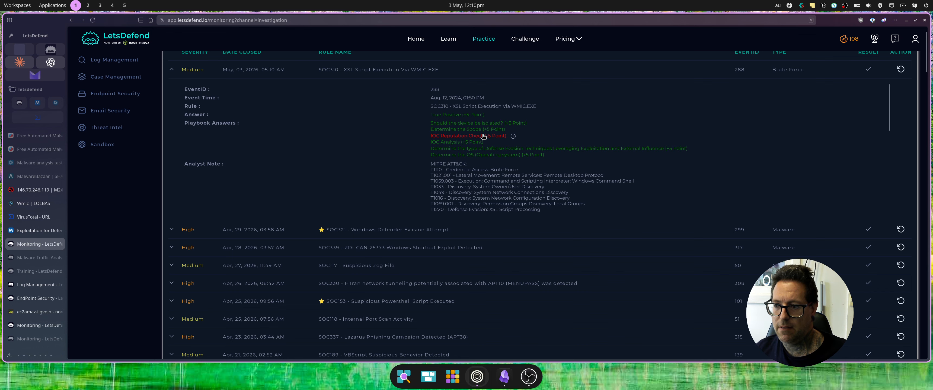
{"action": "mouse_move", "coordinate": [513, 137]}
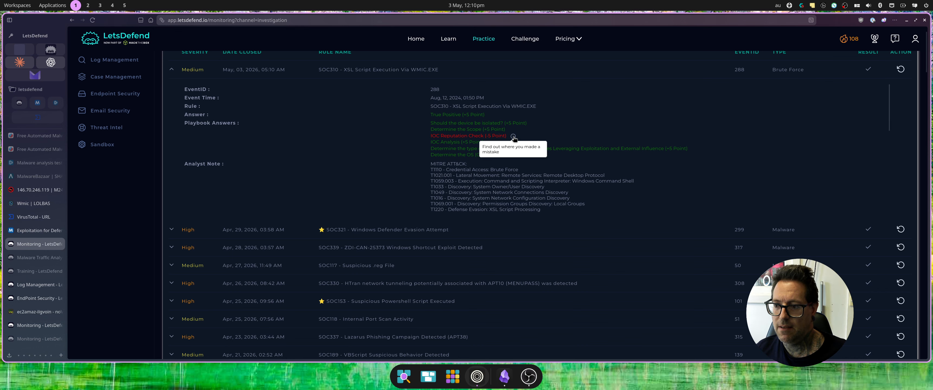
{"action": "left_click", "coordinate": [514, 137]}
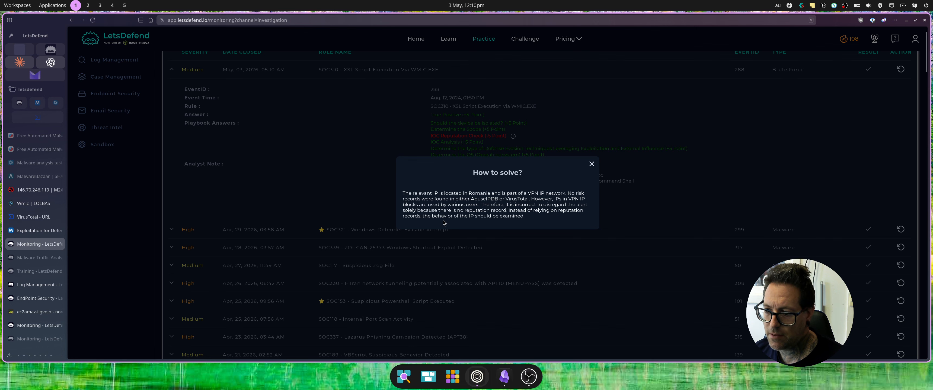
{"action": "left_click", "coordinate": [591, 164]}
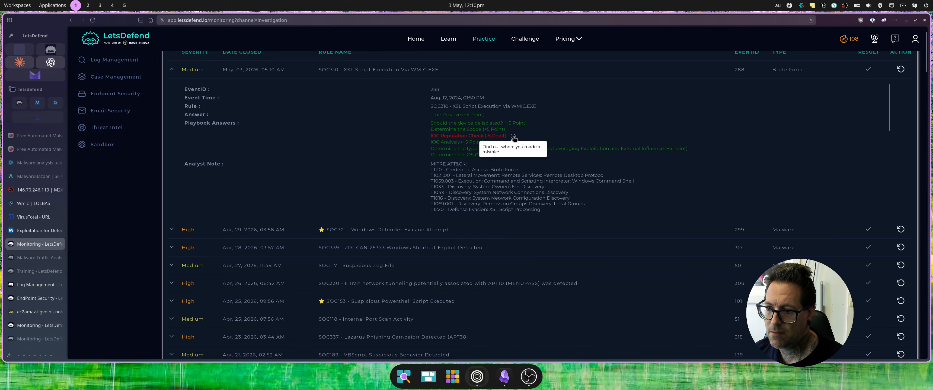
Recheck the AbuseIPDB entry for 146.70.246.119, examining its abuse confidence, location and list of reports.
{"action": "left_click", "coordinate": [33, 190]}
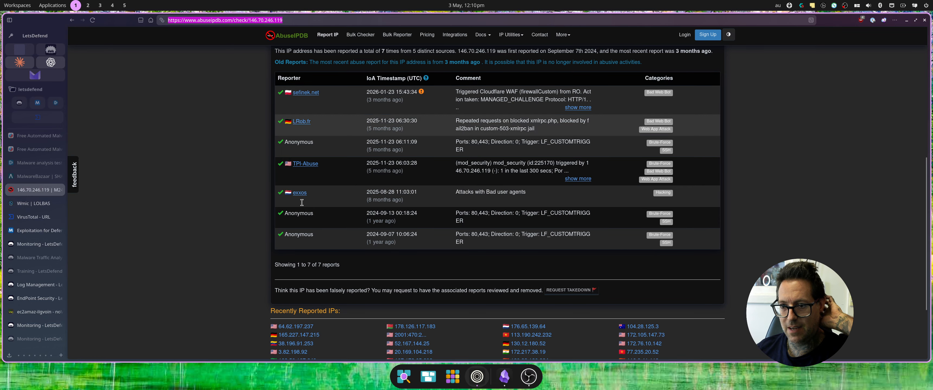
{"action": "scroll", "coordinate": [555, 160], "scroll_direction": "up", "scroll_amount": 7}
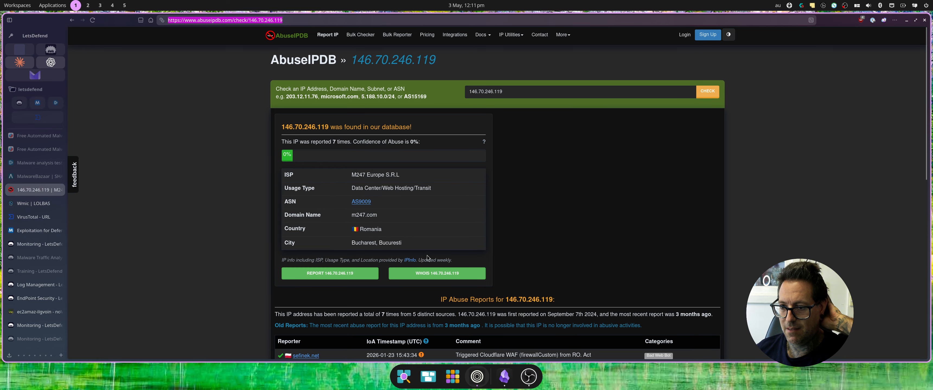
{"action": "scroll", "coordinate": [427, 258], "scroll_direction": "down", "scroll_amount": 7}
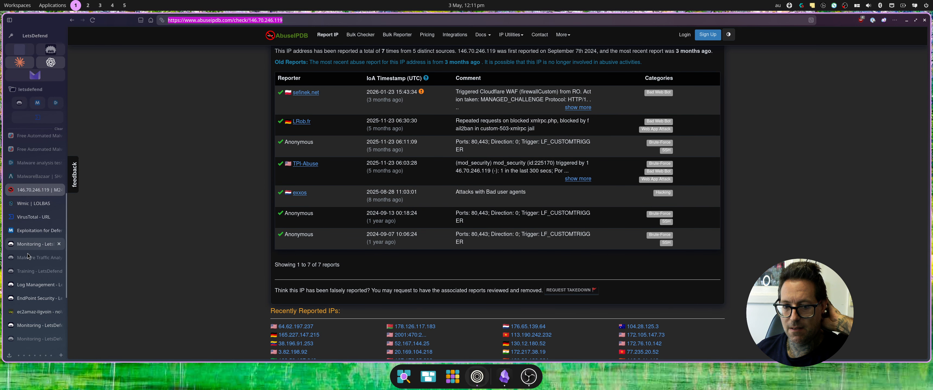
Return to the LetsDefend closed alert and reread the IOC Reputation Check explanation against the AbuseIPDB findings.
{"action": "left_click", "coordinate": [32, 244]}
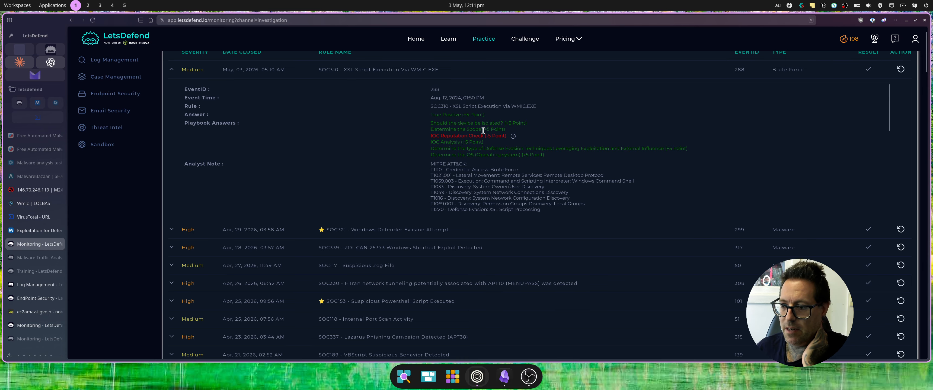
{"action": "left_click", "coordinate": [513, 137]}
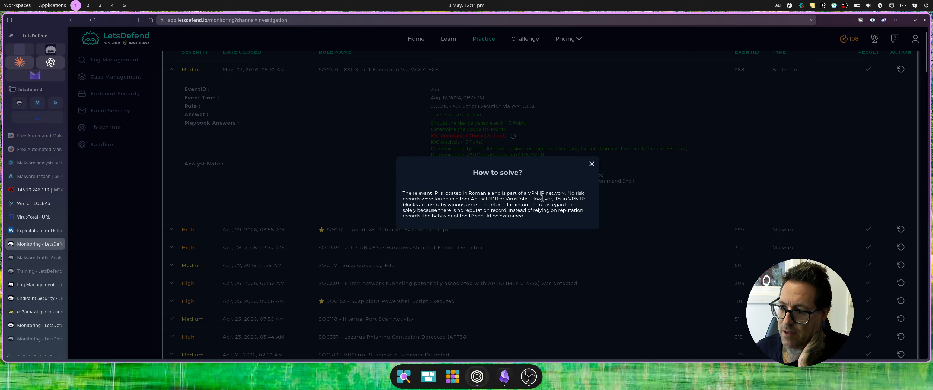
{"action": "left_click_drag", "start_coordinate": [565, 193], "coordinate": [539, 194]}
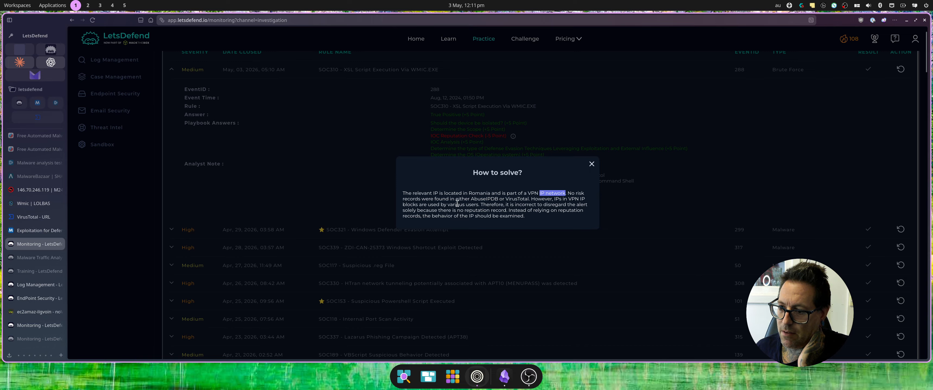
{"action": "left_click_drag", "start_coordinate": [493, 199], "coordinate": [401, 203]}
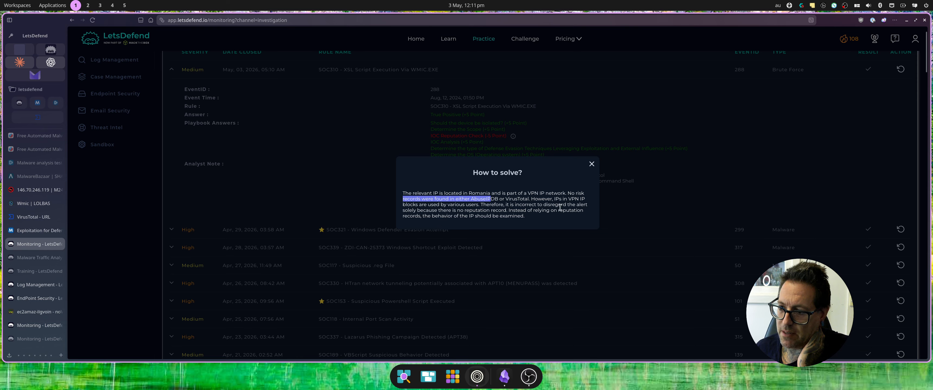
{"action": "triple_click", "coordinate": [549, 211]}
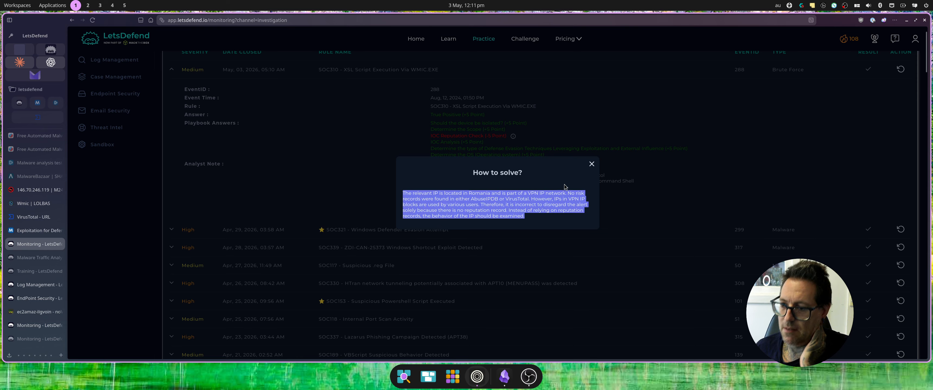
{"action": "left_click", "coordinate": [591, 164]}
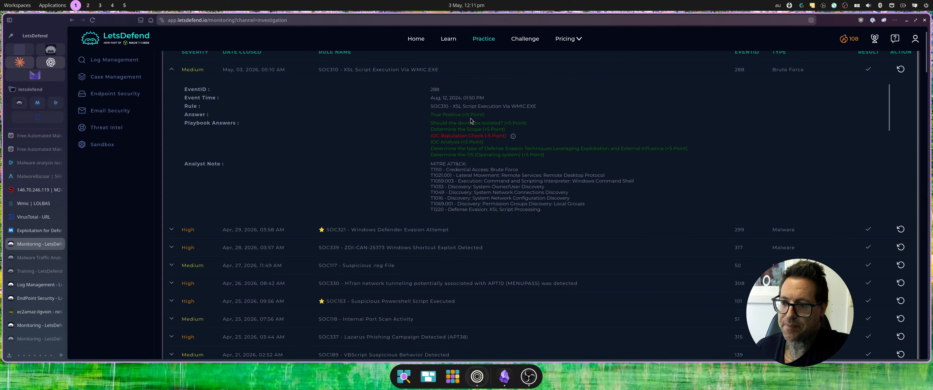
Review the points given for the True Positive verdict and each playbook answer of the closed alert.
{"action": "left_click_drag", "start_coordinate": [485, 115], "coordinate": [462, 115]}
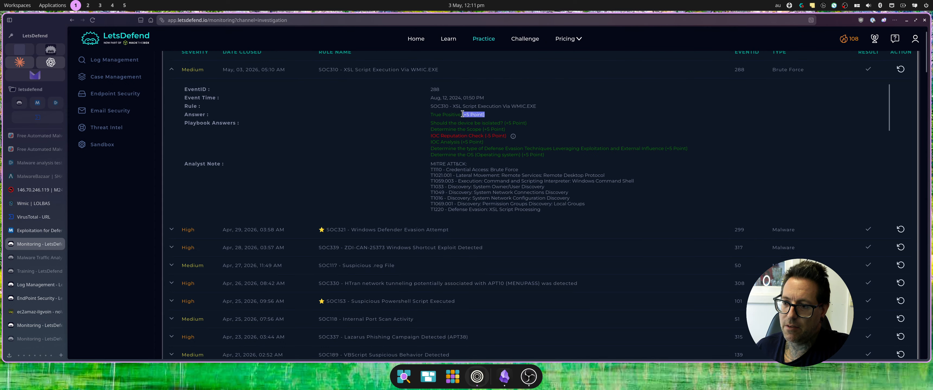
{"action": "triple_click", "coordinate": [515, 126]}
{"action": "double_click", "coordinate": [493, 130]}
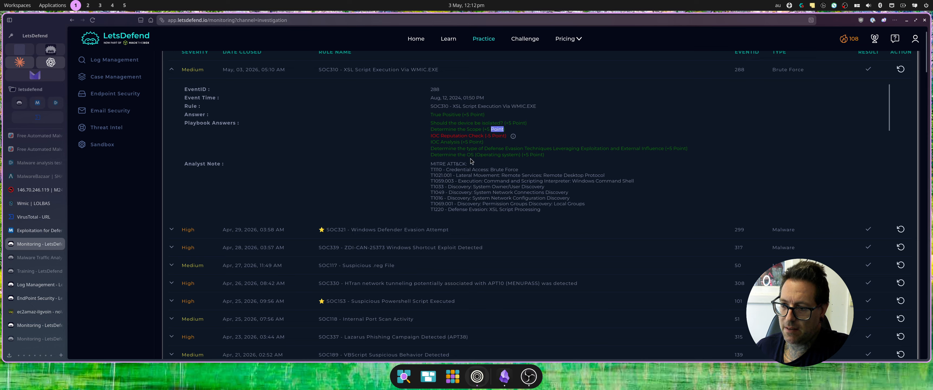
{"action": "scroll", "coordinate": [471, 162], "scroll_direction": "down", "scroll_amount": 1}
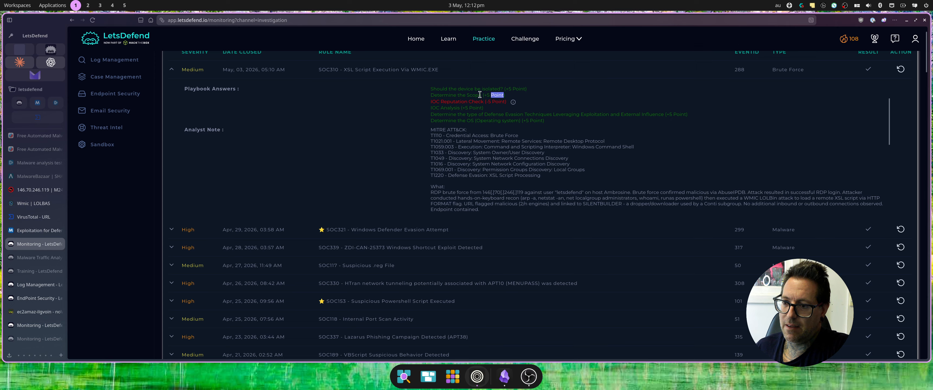
{"action": "triple_click", "coordinate": [480, 95]}
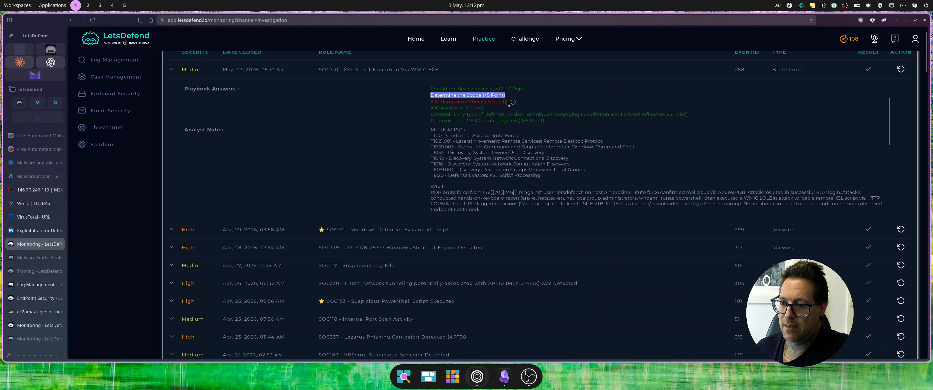
{"action": "mouse_move", "coordinate": [512, 103]}
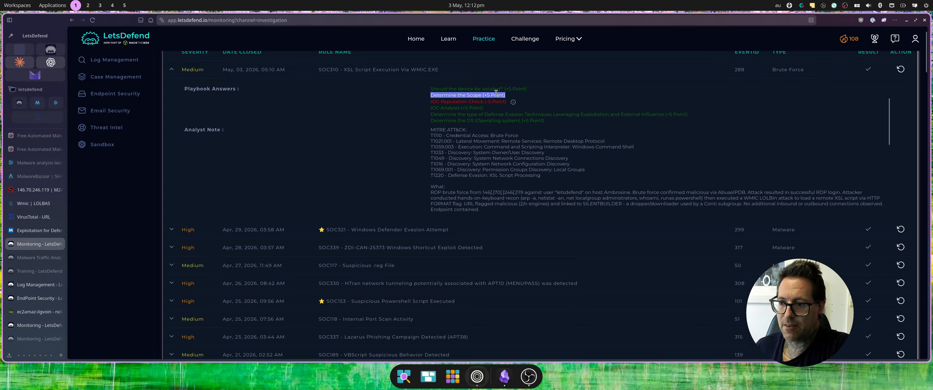
{"action": "left_click", "coordinate": [445, 109]}
{"action": "triple_click", "coordinate": [445, 110]}
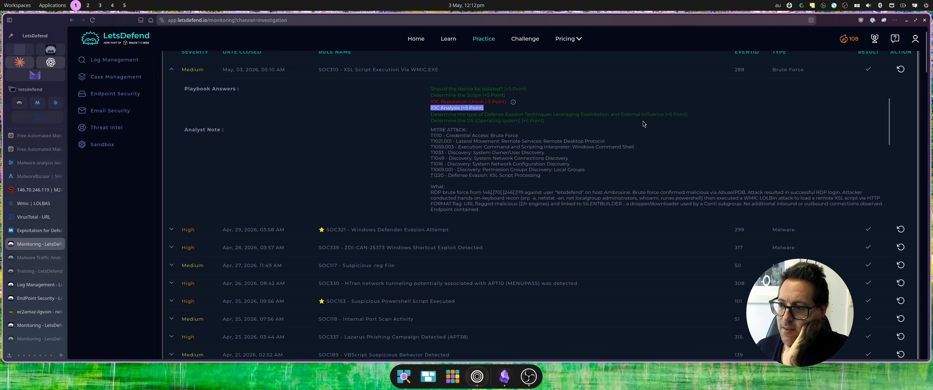
{"action": "double_click", "coordinate": [605, 115]}
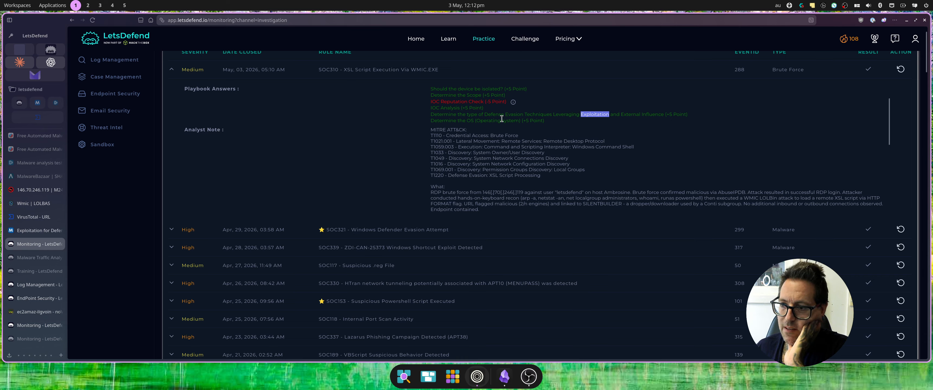
Open the security report from the closed alert's Editor Note and enter the download password to get the PDF.
{"action": "scroll", "coordinate": [526, 127], "scroll_direction": "down", "scroll_amount": 5}
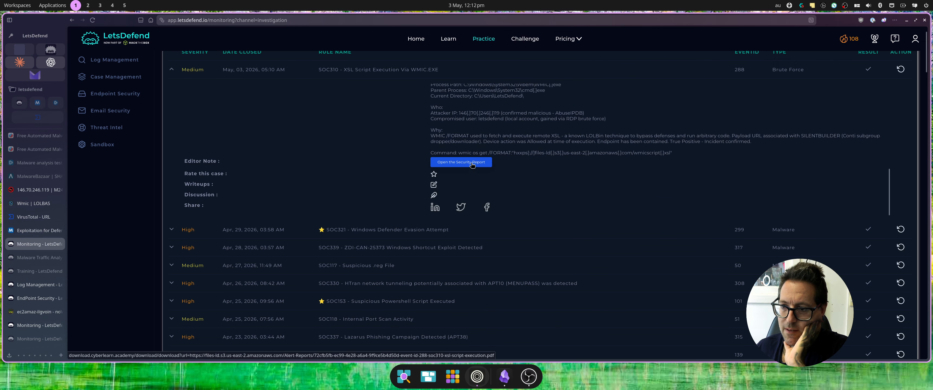
{"action": "left_click", "coordinate": [472, 165]}
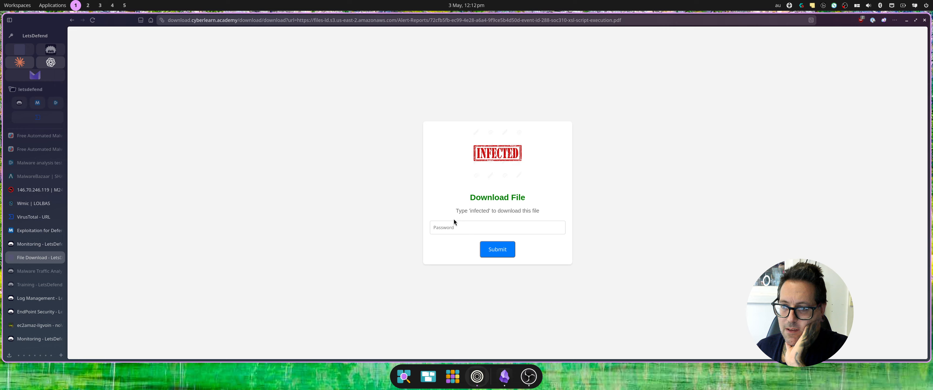
{"action": "left_click", "coordinate": [464, 228]}
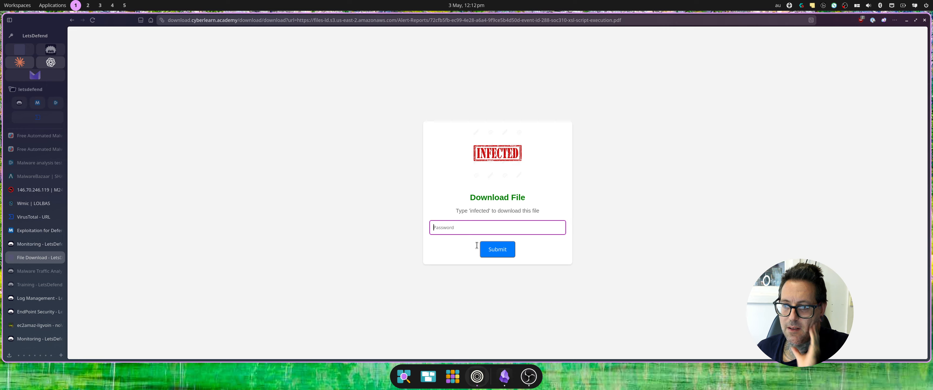
{"action": "type", "text": "infected"}
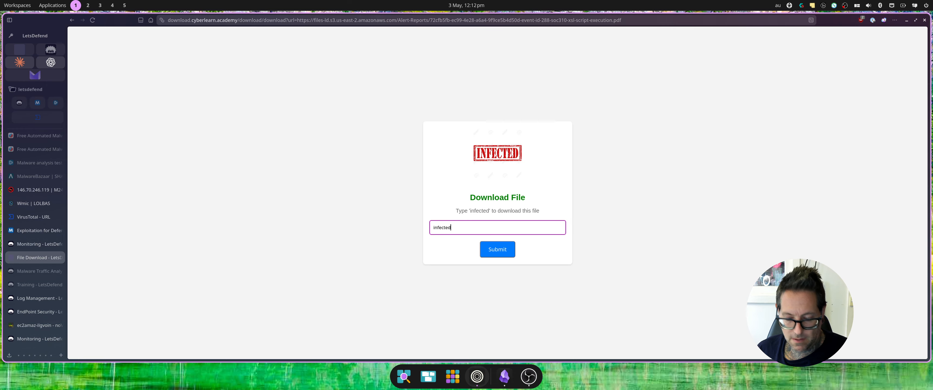
{"action": "key", "text": "Return"}
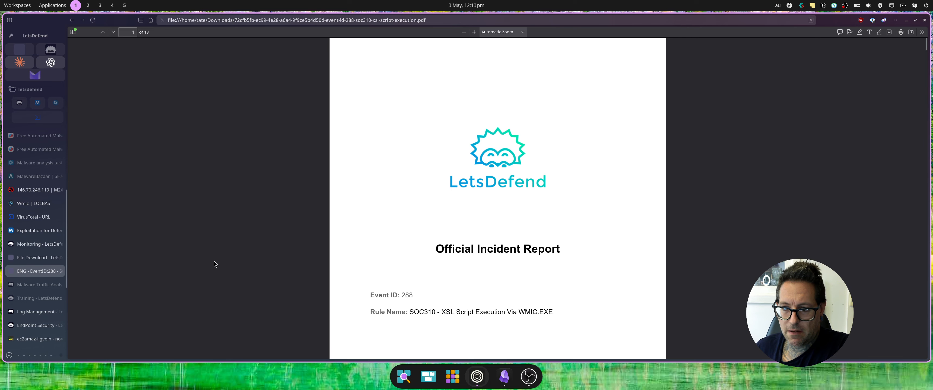
Close the leftover file download page and view the incident report's table of contents.
{"action": "left_click", "coordinate": [43, 259]}
{"action": "left_click", "coordinate": [58, 258]}
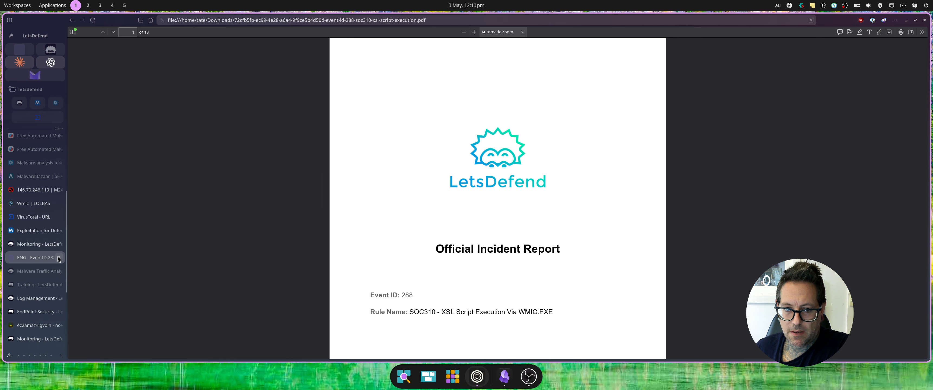
{"action": "scroll", "coordinate": [511, 222], "scroll_direction": "down", "scroll_amount": 6}
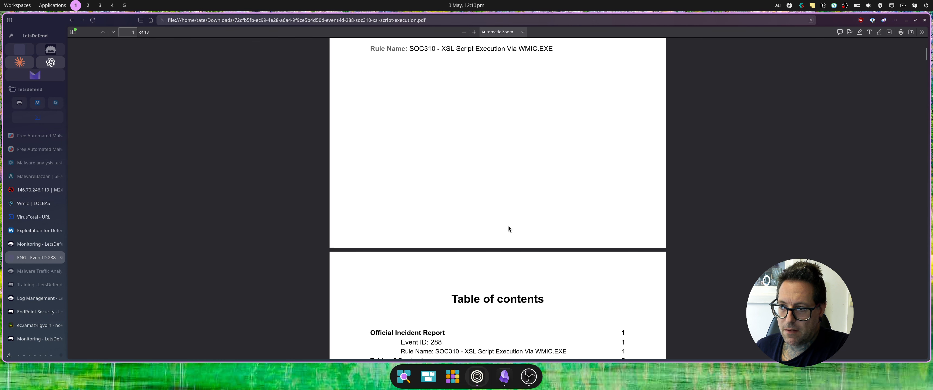
{"action": "scroll", "coordinate": [508, 229], "scroll_direction": "down", "scroll_amount": 5}
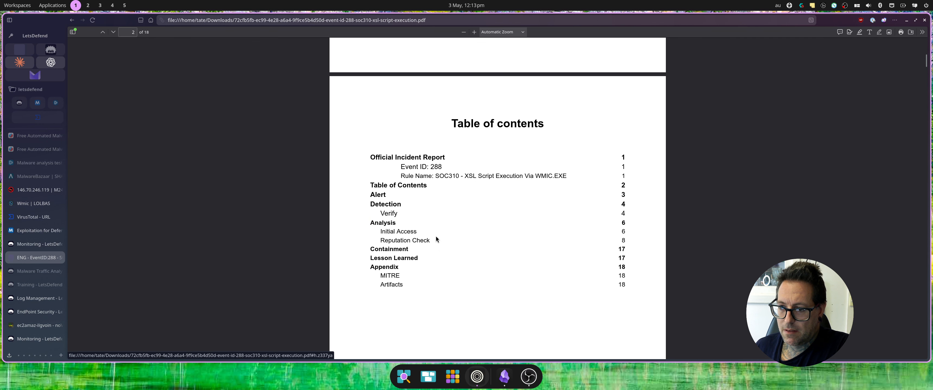
Jump to the report's Reputation Check section and read its assessment of the attacker IP and the isolation advice.
{"action": "left_click", "coordinate": [414, 241]}
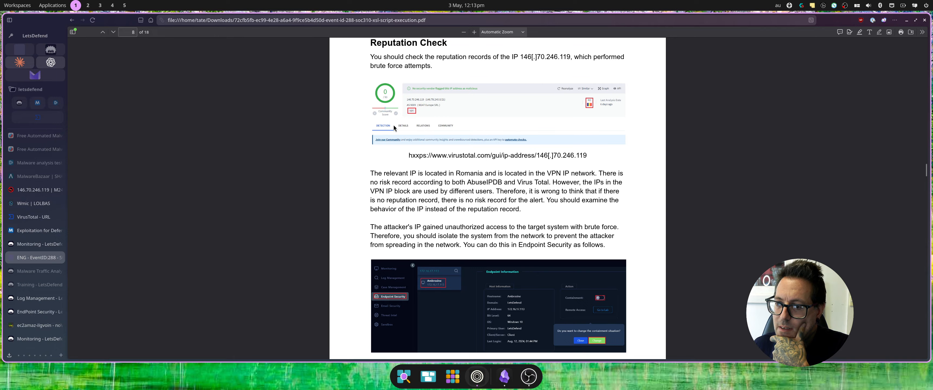
{"action": "scroll", "coordinate": [423, 130], "scroll_direction": "down", "scroll_amount": 2}
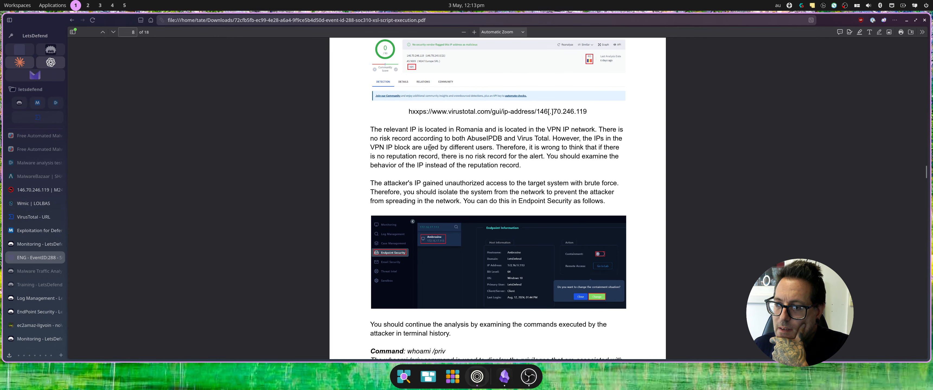
{"action": "scroll", "coordinate": [541, 56], "scroll_direction": "up", "scroll_amount": 2}
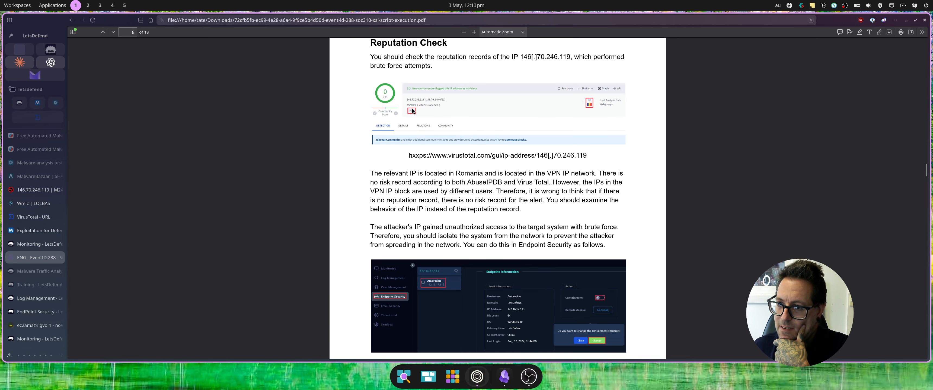
{"action": "scroll", "coordinate": [557, 147], "scroll_direction": "down", "scroll_amount": 3}
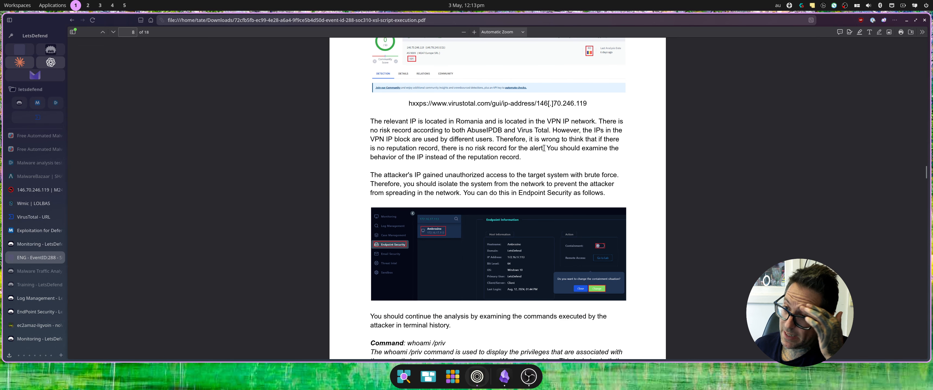
{"action": "scroll", "coordinate": [521, 156], "scroll_direction": "down", "scroll_amount": 2}
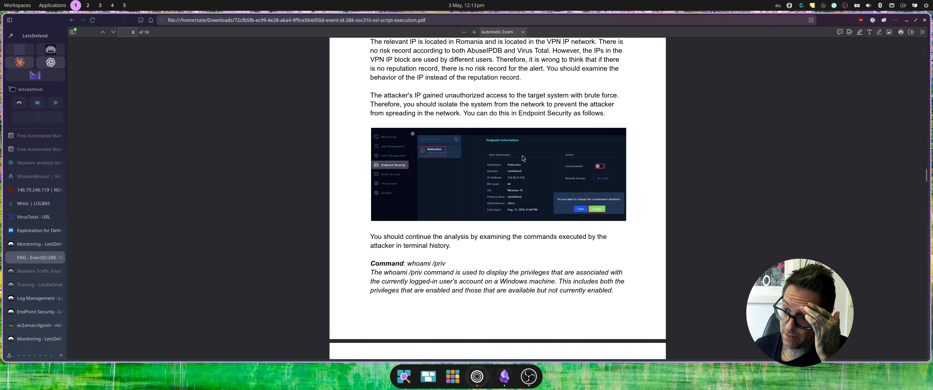
Read the report's explanations of the attacker's terminal commands and the matching Event Viewer logs.
{"action": "scroll", "coordinate": [573, 215], "scroll_direction": "down", "scroll_amount": 15}
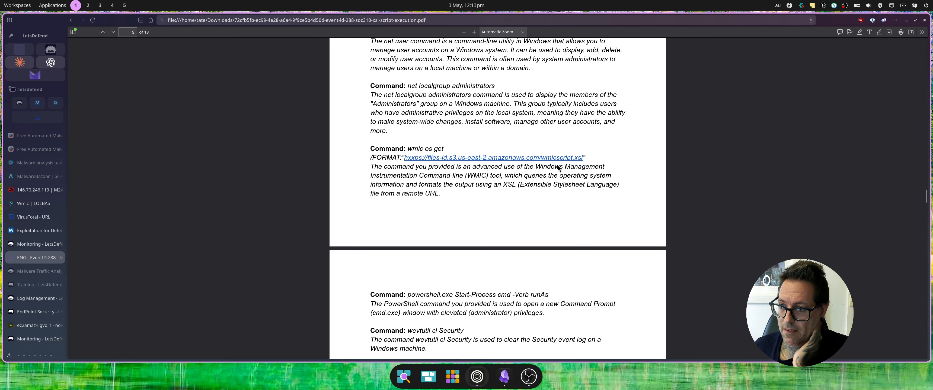
{"action": "scroll", "coordinate": [558, 168], "scroll_direction": "down", "scroll_amount": 10}
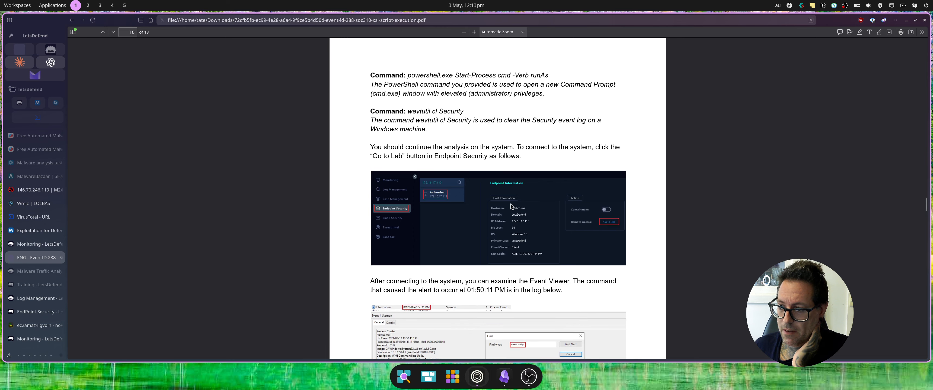
{"action": "scroll", "coordinate": [510, 205], "scroll_direction": "down", "scroll_amount": 5}
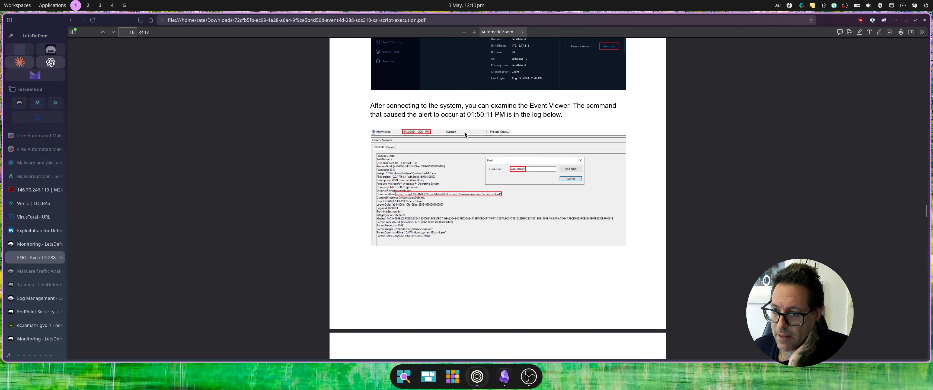
{"action": "scroll", "coordinate": [464, 135], "scroll_direction": "down", "scroll_amount": 6}
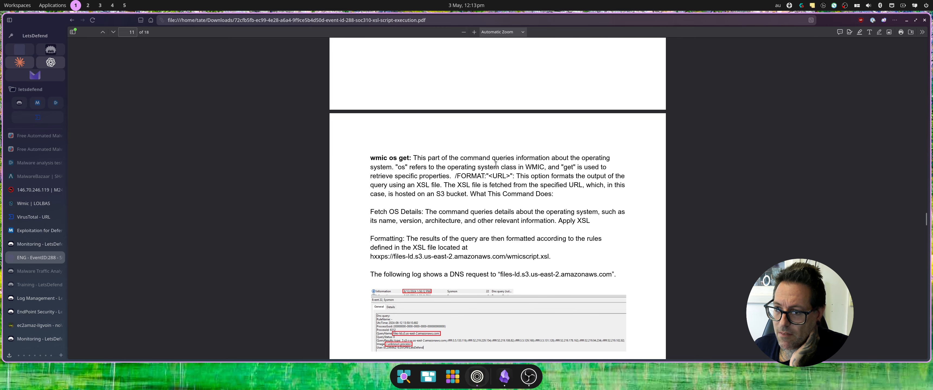
{"action": "scroll", "coordinate": [496, 165], "scroll_direction": "down", "scroll_amount": 12}
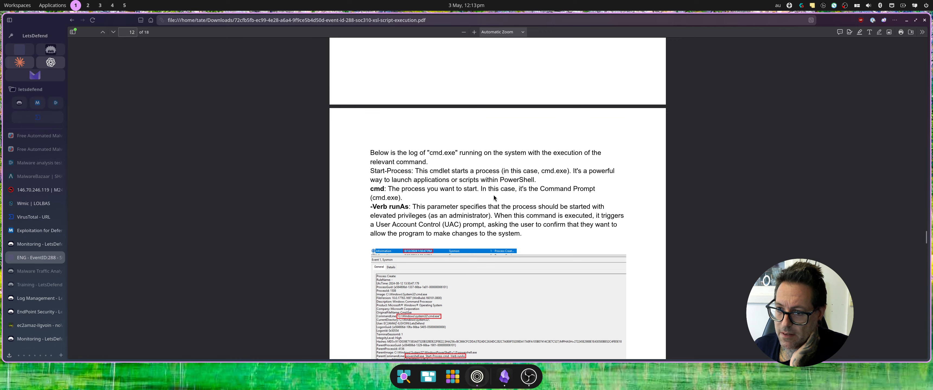
{"action": "scroll", "coordinate": [494, 198], "scroll_direction": "down", "scroll_amount": 11}
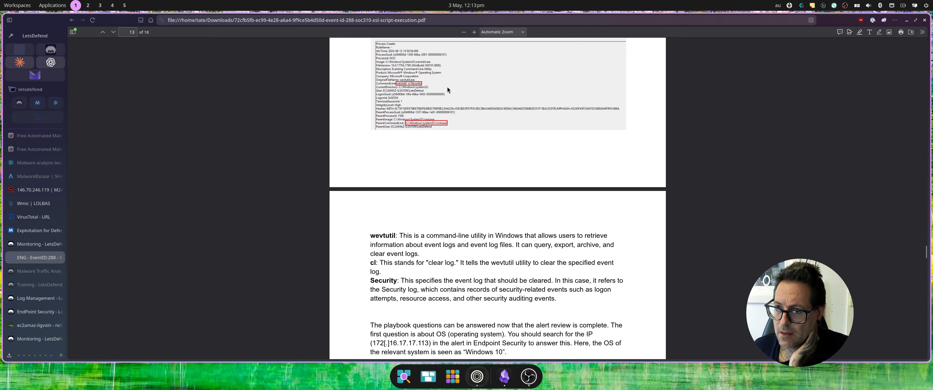
Examine the report's cmd.exe and "wevtutil cl Security" logs together with the explanation of the log-clearing command.
{"action": "scroll", "coordinate": [447, 87], "scroll_direction": "up", "scroll_amount": 4}
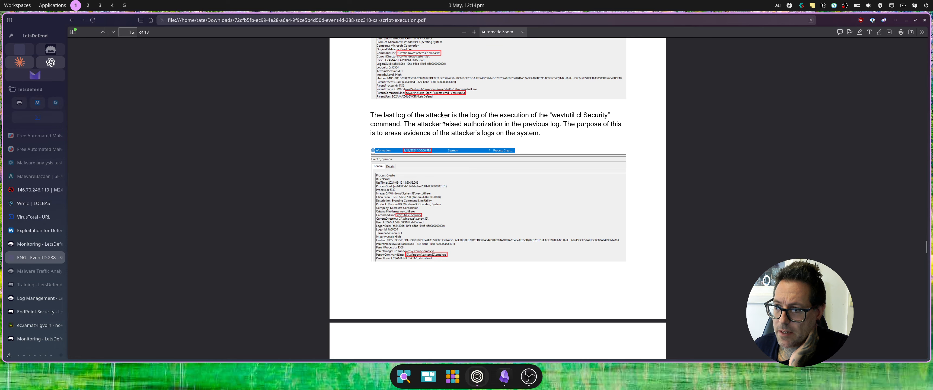
{"action": "scroll", "coordinate": [444, 120], "scroll_direction": "up", "scroll_amount": 5}
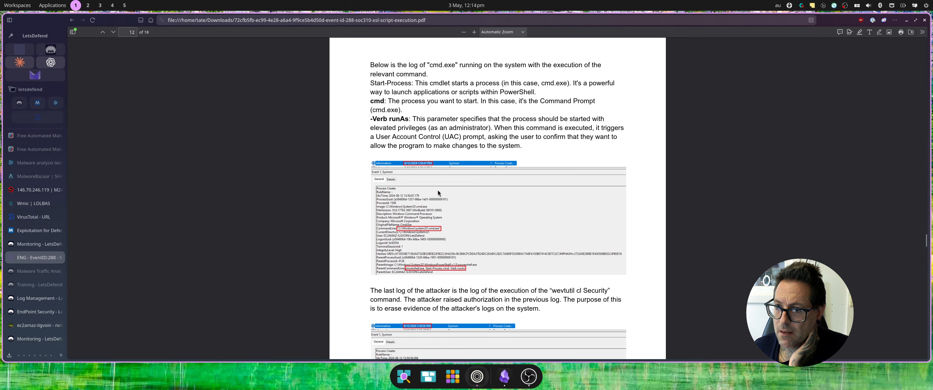
{"action": "scroll", "coordinate": [438, 193], "scroll_direction": "down", "scroll_amount": 4}
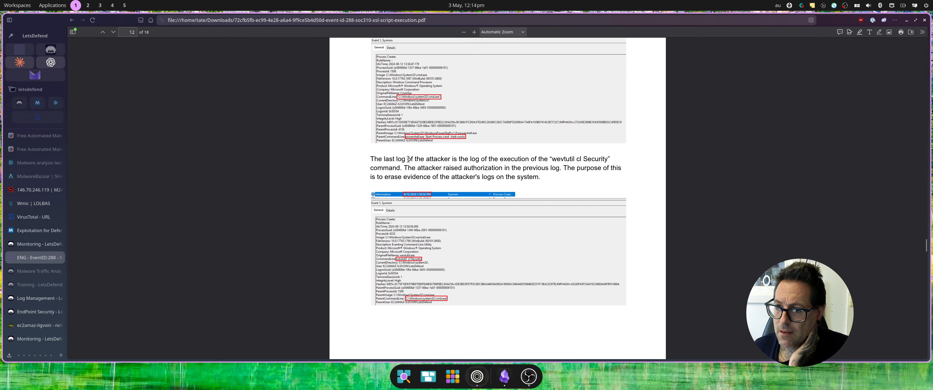
{"action": "double_click", "coordinate": [567, 159]}
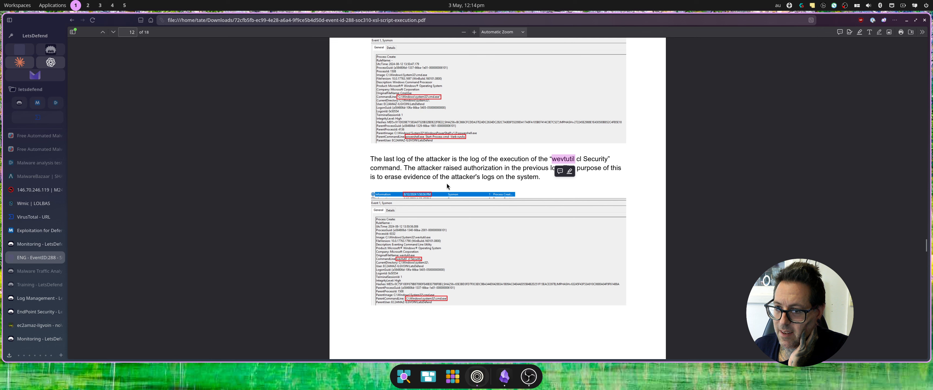
{"action": "double_click", "coordinate": [420, 178]}
{"action": "triple_click", "coordinate": [576, 163]}
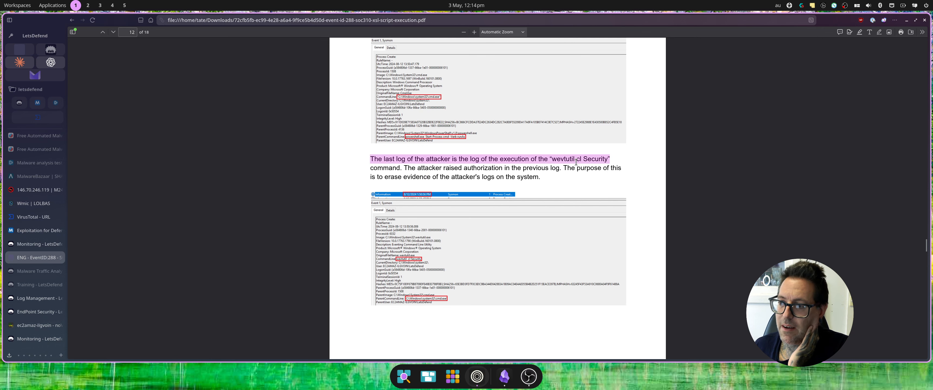
{"action": "scroll", "coordinate": [477, 154], "scroll_direction": "down", "scroll_amount": 4}
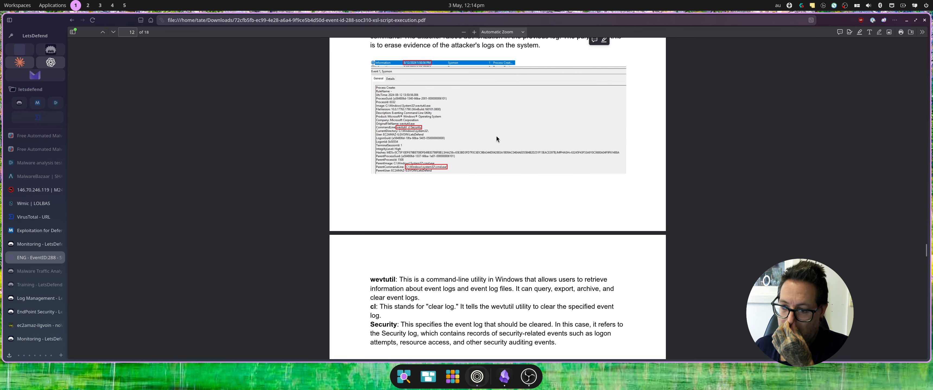
{"action": "scroll", "coordinate": [496, 135], "scroll_direction": "up", "scroll_amount": 4}
{"action": "scroll", "coordinate": [476, 171], "scroll_direction": "down", "scroll_amount": 2}
{"action": "scroll", "coordinate": [476, 170], "scroll_direction": "down", "scroll_amount": 4}
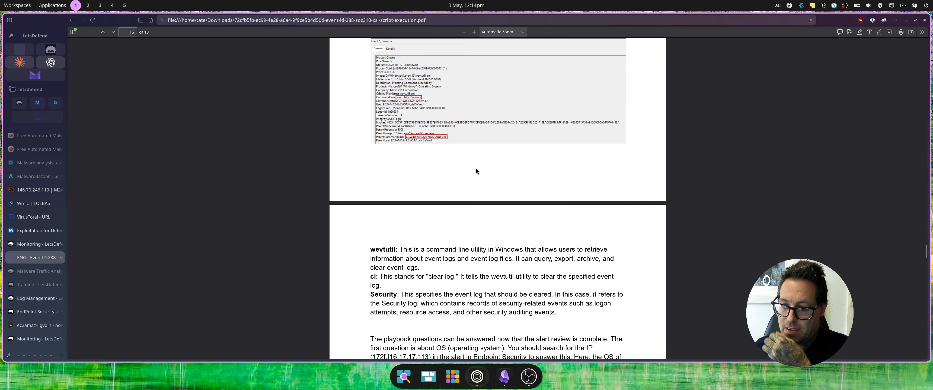
{"action": "scroll", "coordinate": [445, 163], "scroll_direction": "down", "scroll_amount": 3}
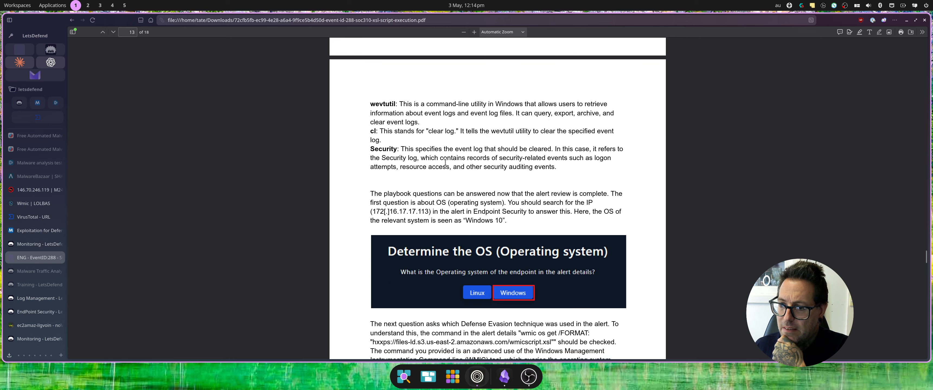
{"action": "triple_click", "coordinate": [441, 135]}
Review the report's recommended playbook answers, focusing on the IOC Reputation Check answer.
{"action": "scroll", "coordinate": [478, 203], "scroll_direction": "down", "scroll_amount": 8}
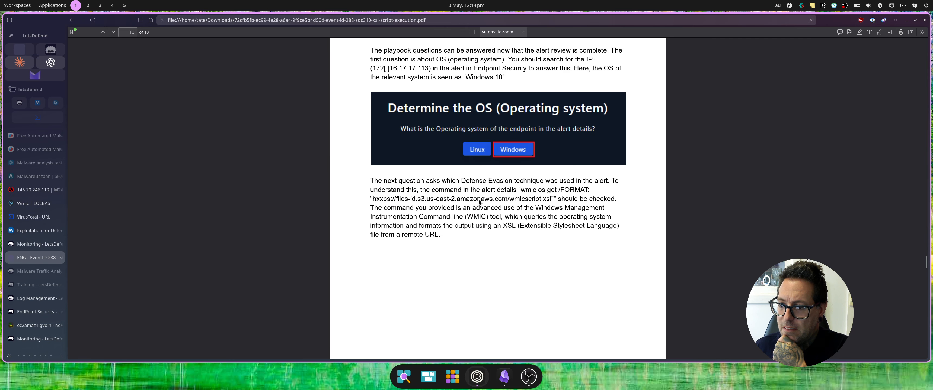
{"action": "scroll", "coordinate": [478, 203], "scroll_direction": "down", "scroll_amount": 14}
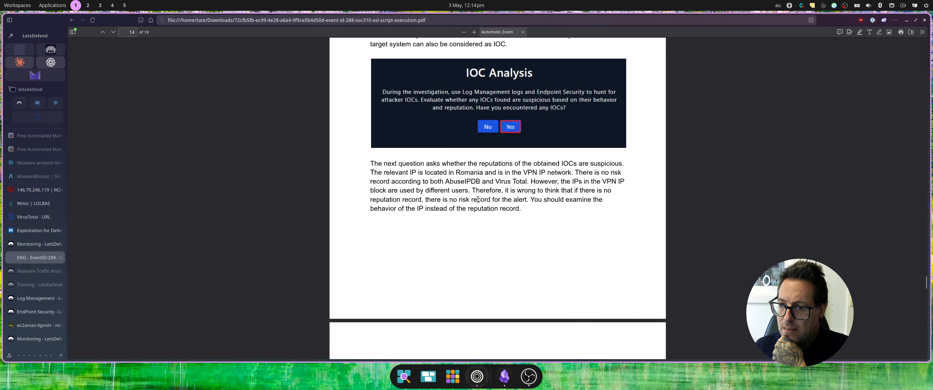
{"action": "scroll", "coordinate": [476, 203], "scroll_direction": "down", "scroll_amount": 11}
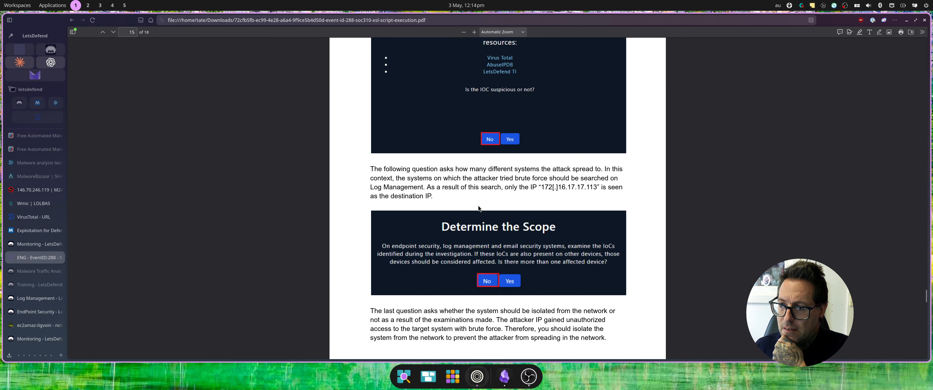
{"action": "scroll", "coordinate": [478, 209], "scroll_direction": "down", "scroll_amount": 5}
{"action": "scroll", "coordinate": [478, 209], "scroll_direction": "down", "scroll_amount": 4}
{"action": "scroll", "coordinate": [480, 208], "scroll_direction": "up", "scroll_amount": 13}
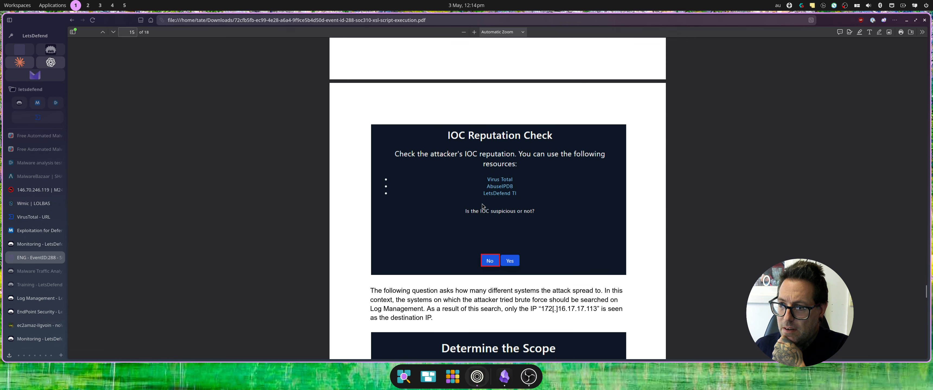
{"action": "scroll", "coordinate": [485, 192], "scroll_direction": "up", "scroll_amount": 1}
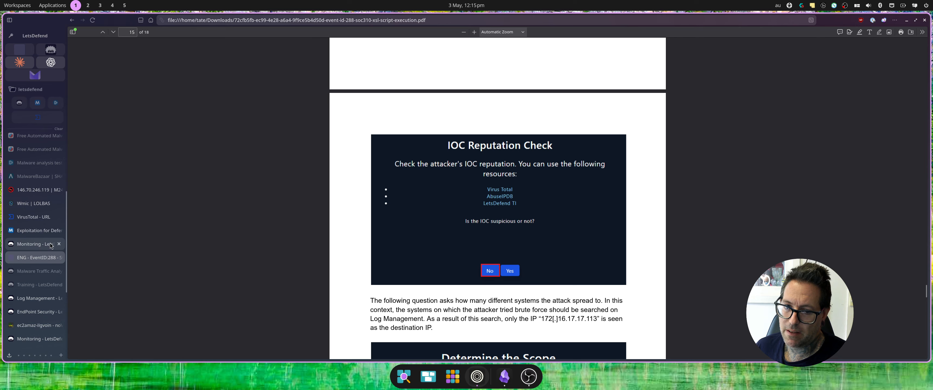
Return to the closed alert in LetsDefend and open the explanation for the IOC Reputation Check answer.
{"action": "left_click", "coordinate": [37, 244]}
{"action": "scroll", "coordinate": [511, 177], "scroll_direction": "up", "scroll_amount": 5}
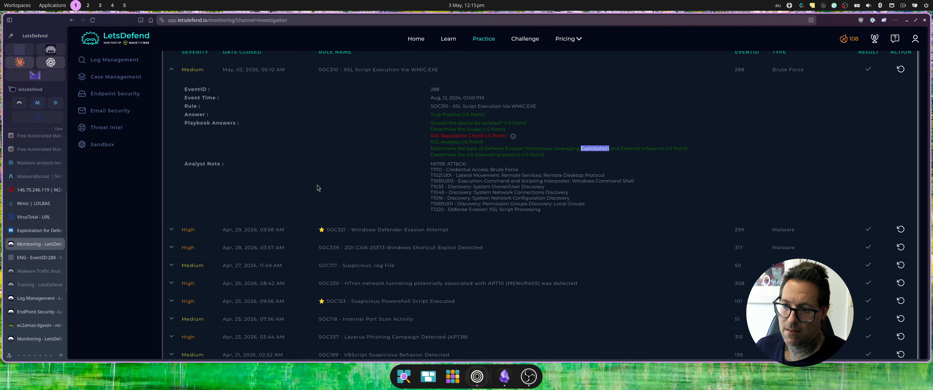
{"action": "left_click", "coordinate": [513, 137]}
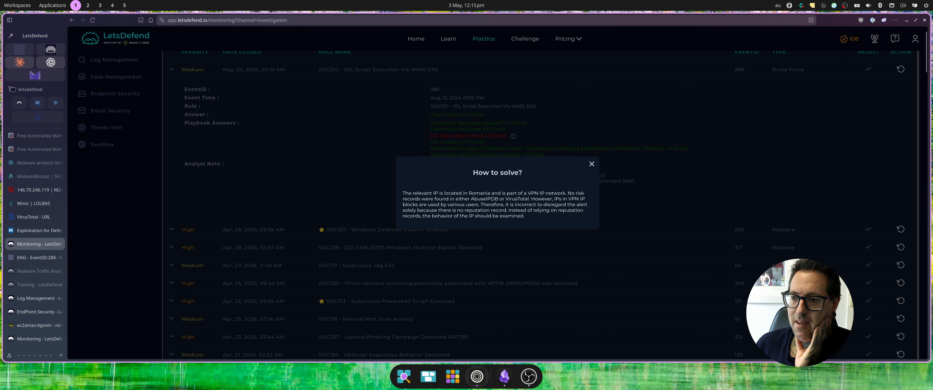
Switch to the AbuseIPDB page for 146.70.246.119 and check whether the IP is listed in its database.
{"action": "left_click", "coordinate": [28, 194]}
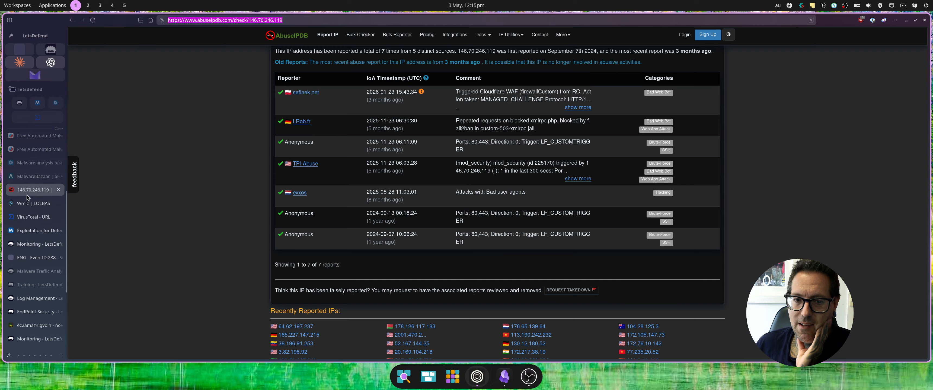
{"action": "scroll", "coordinate": [345, 72], "scroll_direction": "up", "scroll_amount": 5}
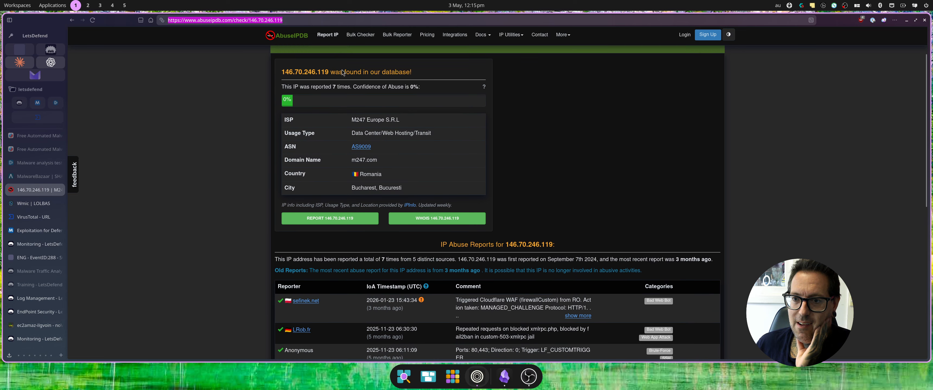
{"action": "triple_click", "coordinate": [345, 83]}
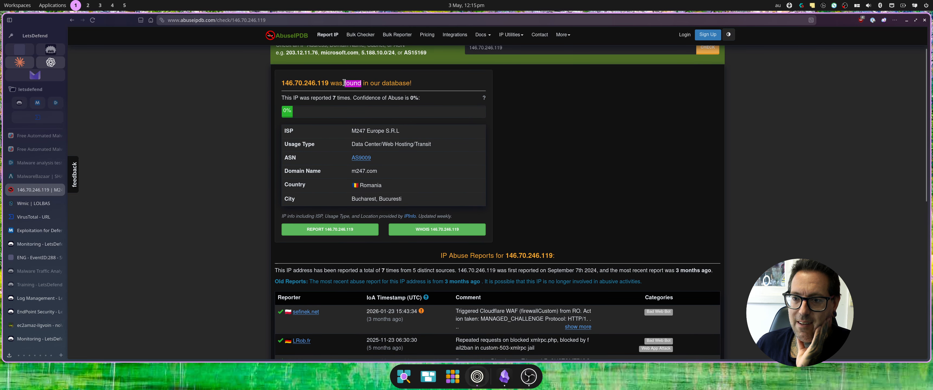
{"action": "left_click", "coordinate": [341, 96]}
Examine the dates, ports and Brute-Force category of the two oldest abuse reports for the IP.
{"action": "scroll", "coordinate": [342, 96], "scroll_direction": "down", "scroll_amount": 5}
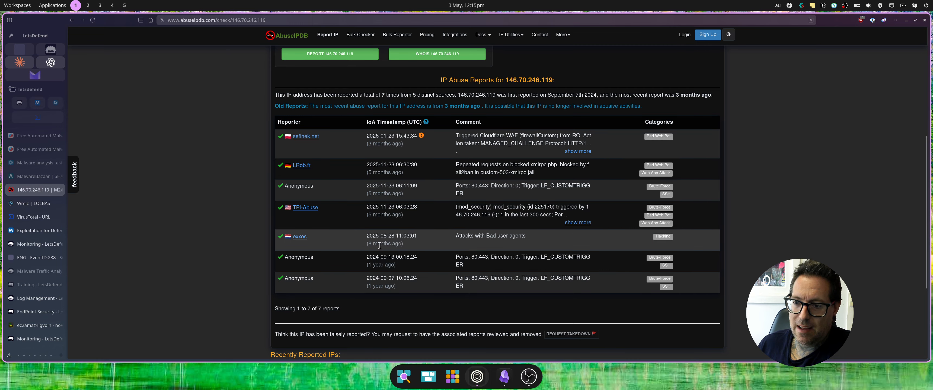
{"action": "triple_click", "coordinate": [371, 263]}
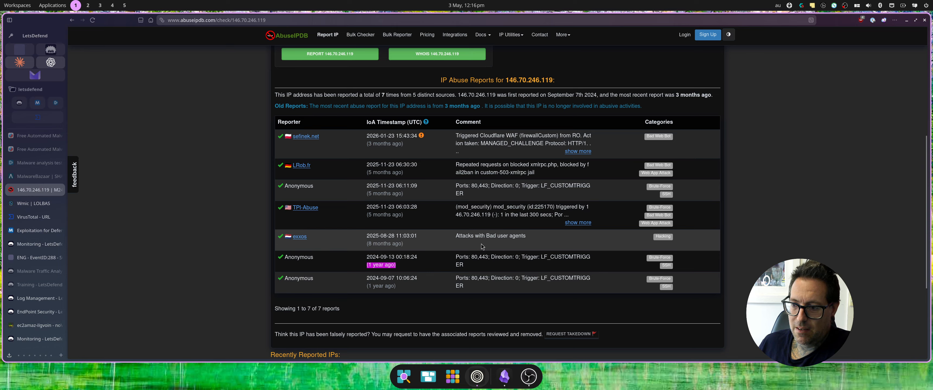
{"action": "left_click", "coordinate": [390, 250]}
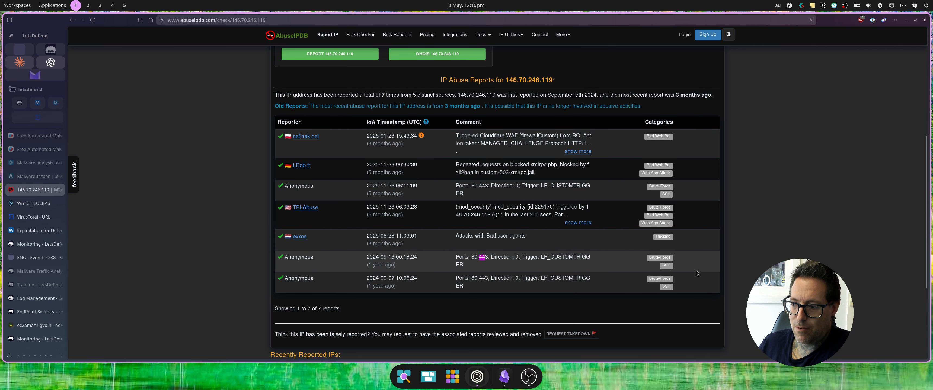
{"action": "mouse_move", "coordinate": [672, 260]}
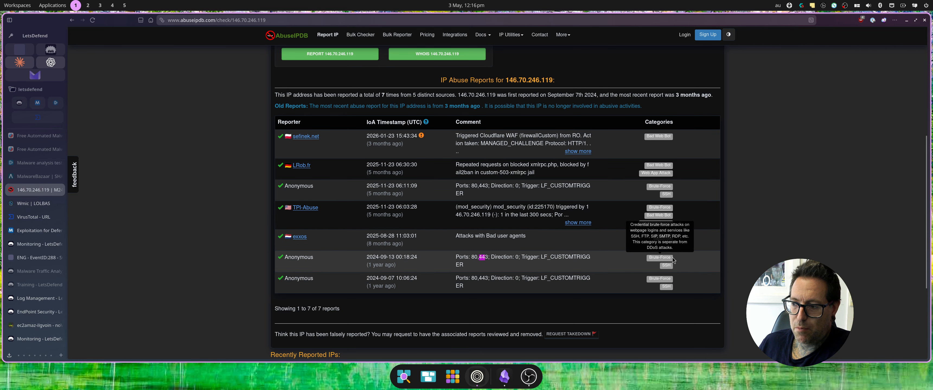
{"action": "triple_click", "coordinate": [382, 258]}
{"action": "triple_click", "coordinate": [390, 279]}
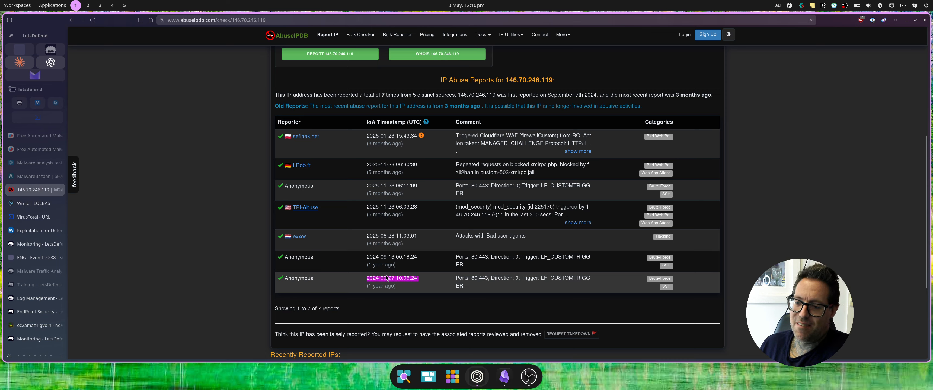
{"action": "triple_click", "coordinate": [390, 258]}
{"action": "double_click", "coordinate": [397, 280]}
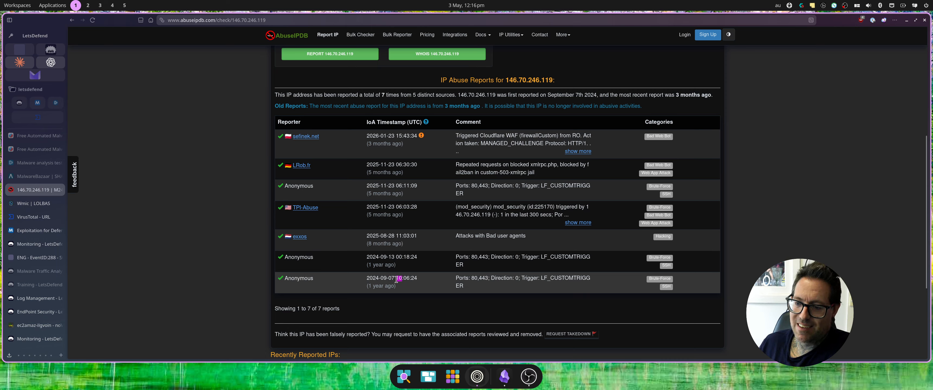
Check the timestamps of the two oldest AbuseIPDB reports, comparing the first and second report dates.
{"action": "left_click", "coordinate": [396, 281]}
{"action": "triple_click", "coordinate": [395, 257]}
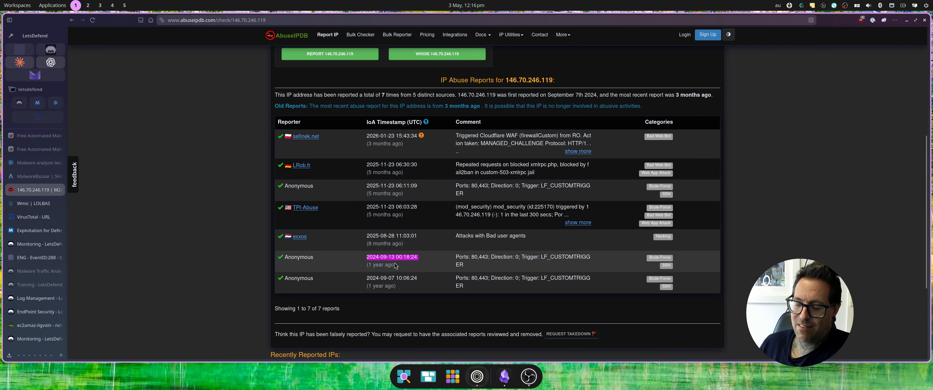
{"action": "triple_click", "coordinate": [398, 279]}
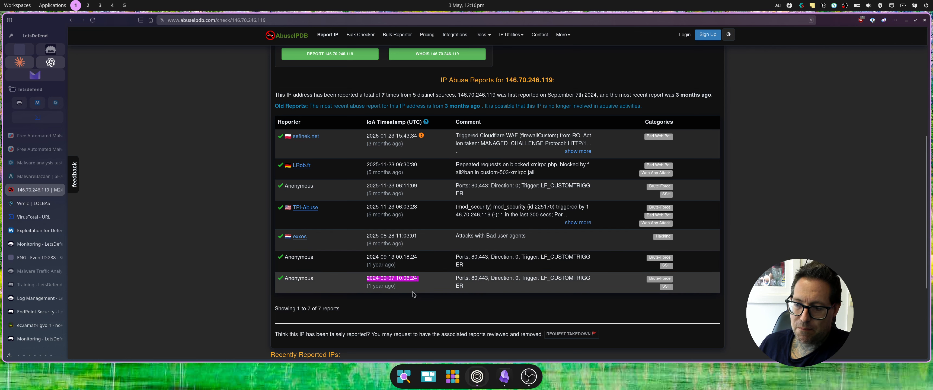
{"action": "left_click_drag", "start_coordinate": [364, 279], "coordinate": [396, 288]}
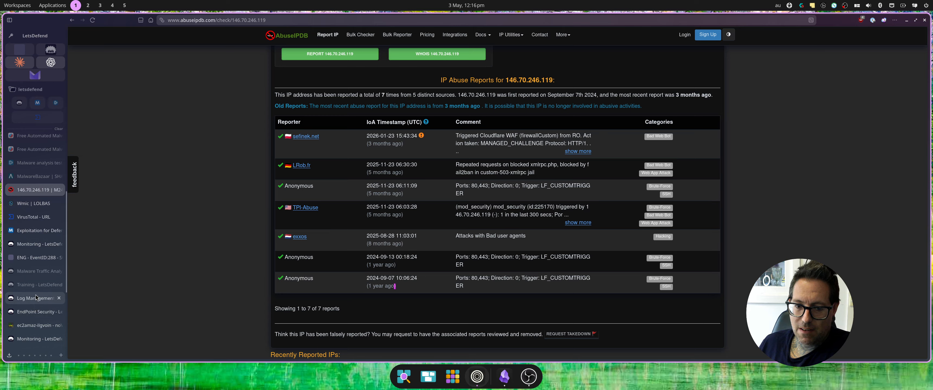
Compare the incident report's IOC Reputation Check answer with the AbuseIPDB summary for 146.70.246.119, including its abuse confidence and country.
{"action": "scroll", "coordinate": [37, 182], "scroll_direction": "down", "scroll_amount": 5}
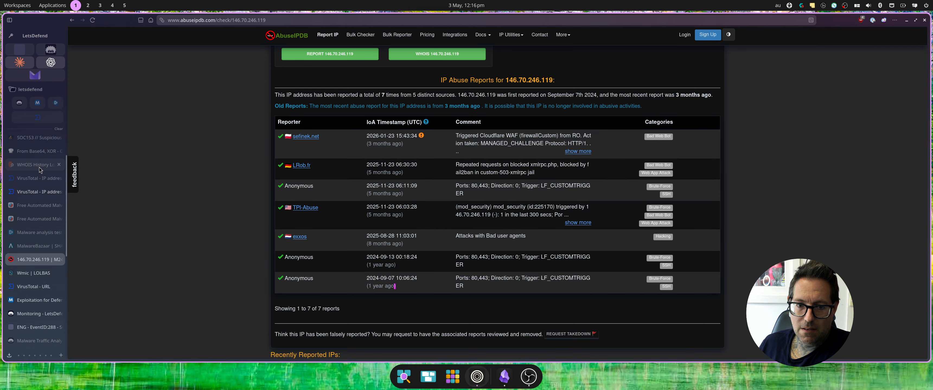
{"action": "scroll", "coordinate": [36, 238], "scroll_direction": "up", "scroll_amount": 7}
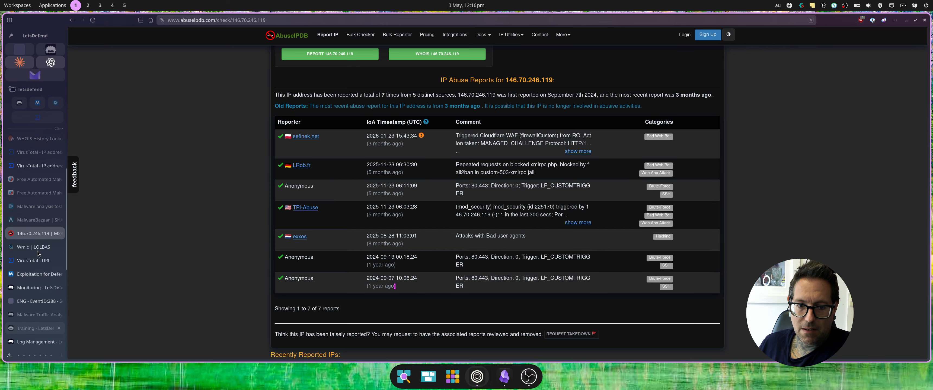
{"action": "left_click", "coordinate": [31, 304]}
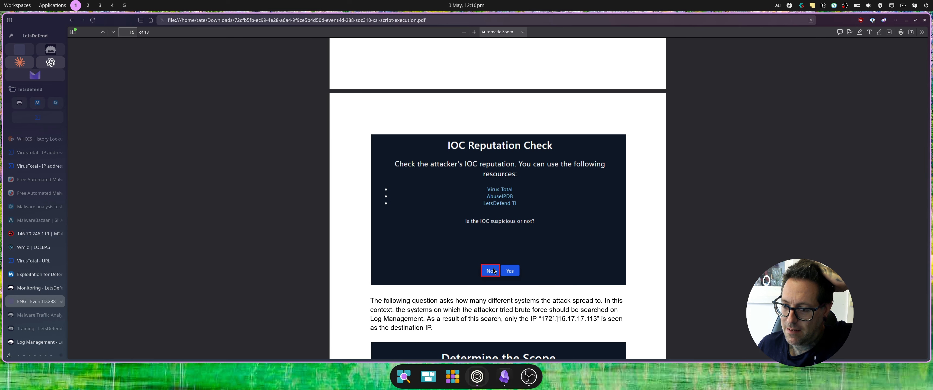
{"action": "left_click", "coordinate": [35, 236]}
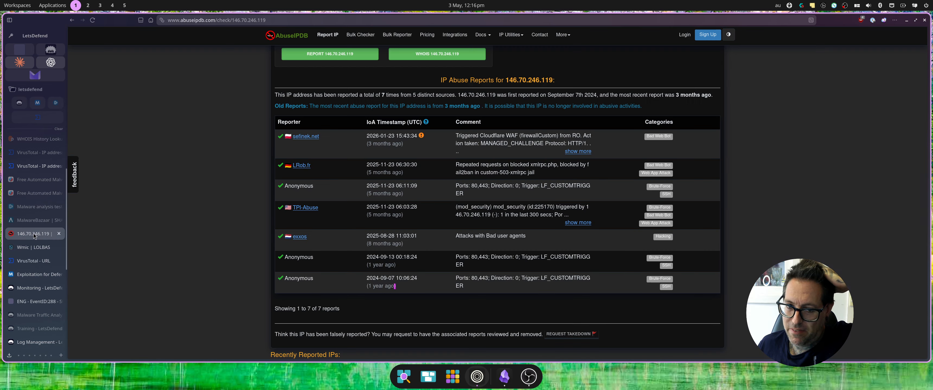
{"action": "scroll", "coordinate": [444, 176], "scroll_direction": "up", "scroll_amount": 6}
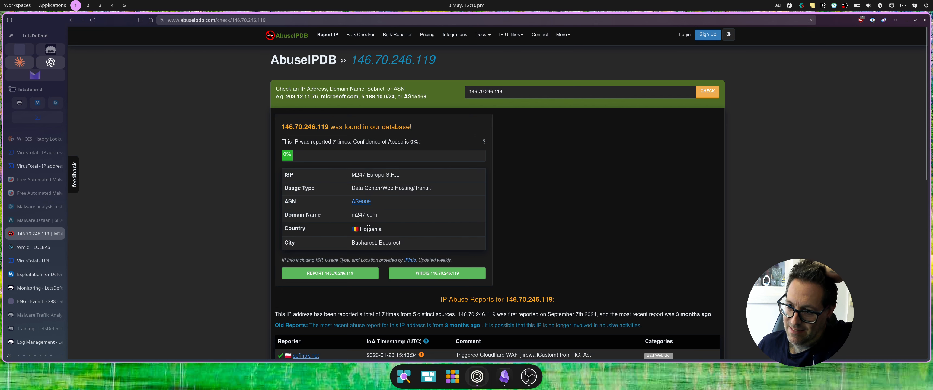
Return to the closed alert in LetsDefend and read through the "How to solve?" explanation for the IOC Reputation Check.
{"action": "scroll", "coordinate": [31, 263], "scroll_direction": "down", "scroll_amount": 5}
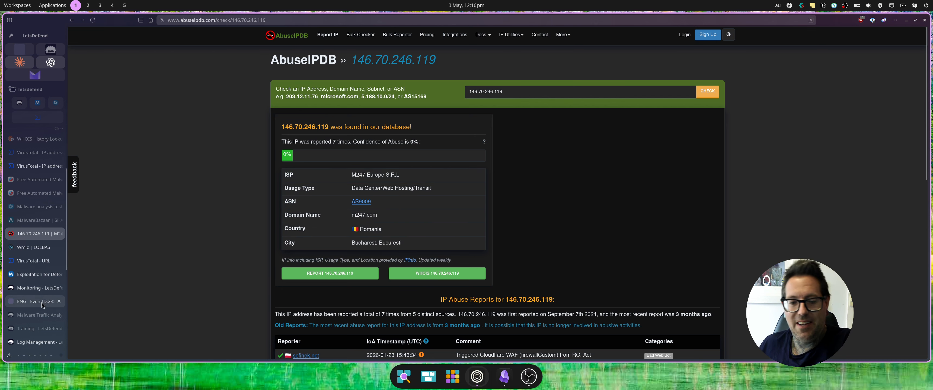
{"action": "left_click", "coordinate": [30, 266]}
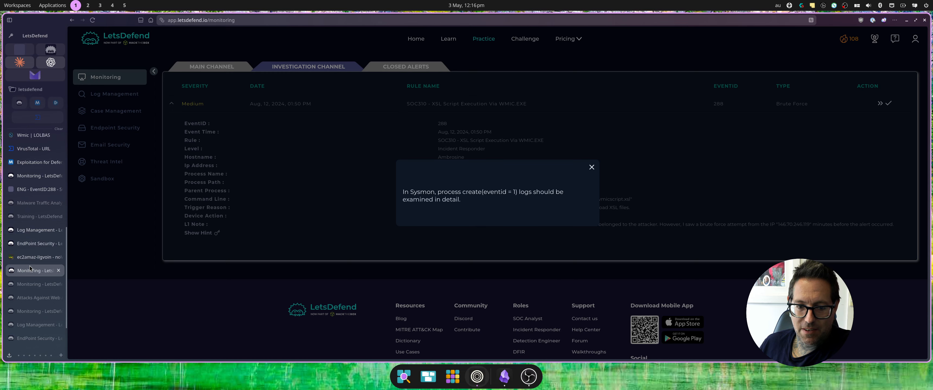
{"action": "left_click", "coordinate": [32, 246]}
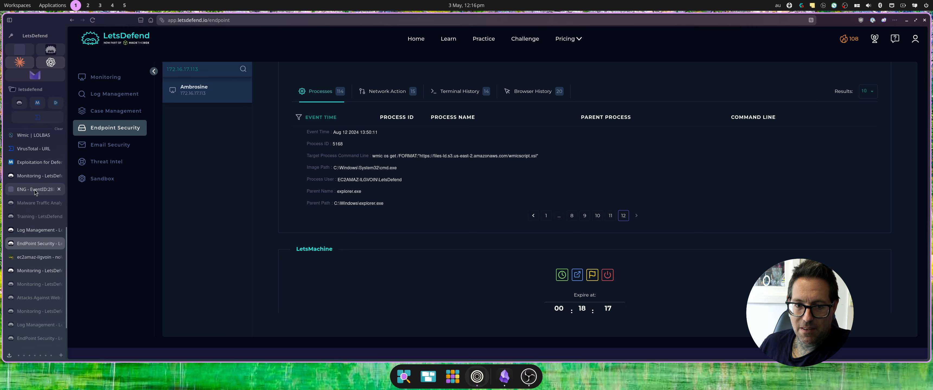
{"action": "scroll", "coordinate": [34, 225], "scroll_direction": "up", "scroll_amount": 2}
{"action": "left_click", "coordinate": [34, 213]}
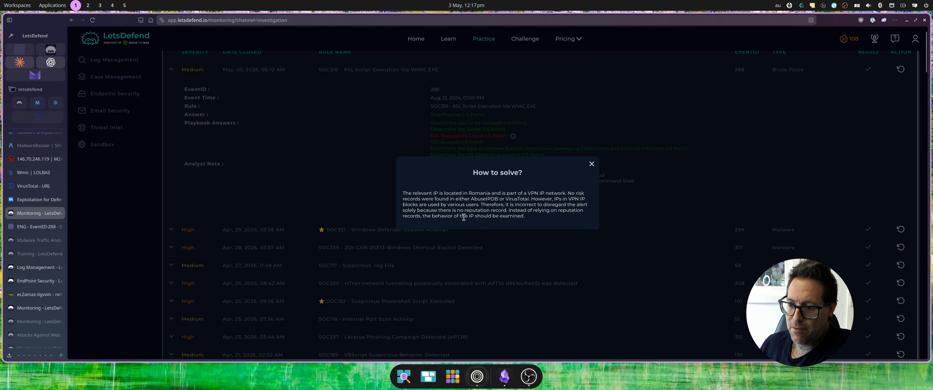
{"action": "left_click_drag", "start_coordinate": [525, 216], "coordinate": [403, 195]}
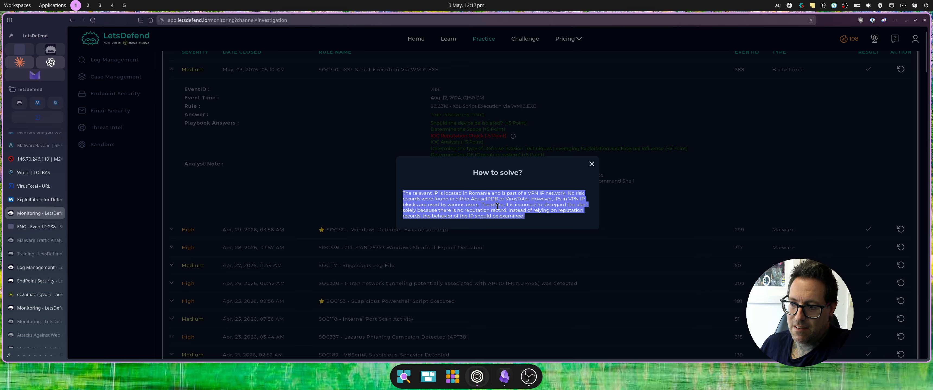
Switch back to the incident report PDF and recheck its IOC Reputation Check answer.
{"action": "left_click", "coordinate": [38, 308]}
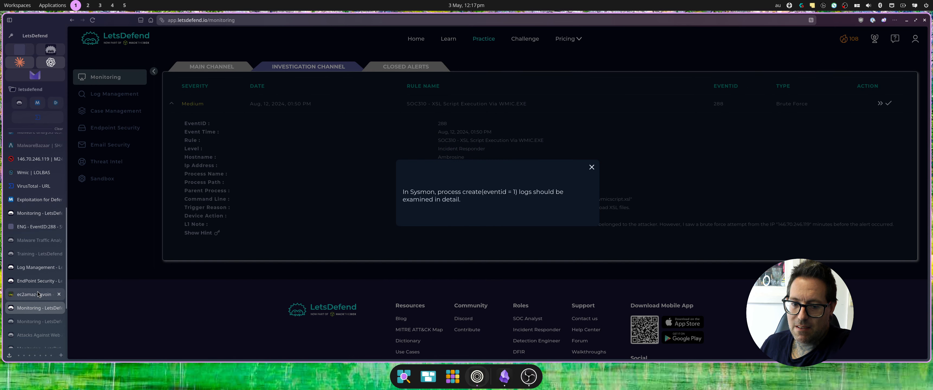
{"action": "left_click", "coordinate": [39, 295]}
{"action": "left_click", "coordinate": [37, 281]}
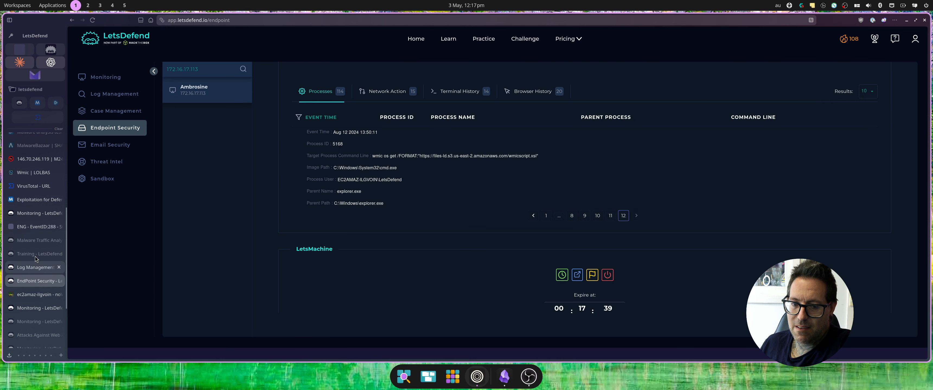
{"action": "left_click", "coordinate": [35, 227]}
{"action": "scroll", "coordinate": [491, 123], "scroll_direction": "up", "scroll_amount": 5}
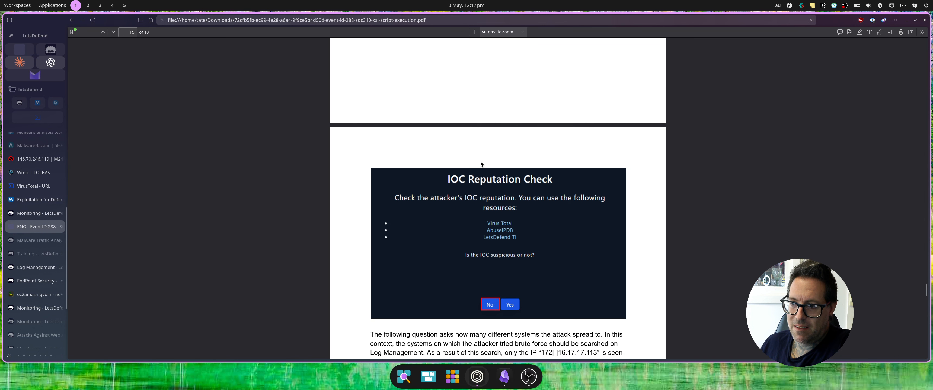
{"action": "scroll", "coordinate": [451, 241], "scroll_direction": "down", "scroll_amount": 5}
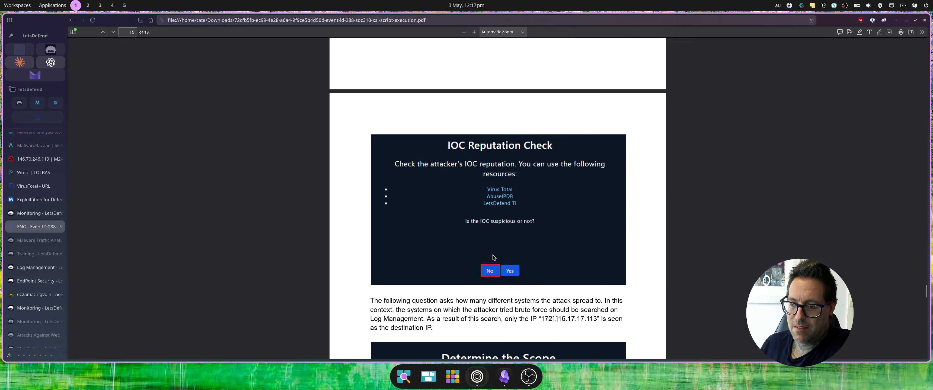
Review the report's Determine the Scope answer and its reasoning on affected systems and network isolation.
{"action": "scroll", "coordinate": [500, 249], "scroll_direction": "down", "scroll_amount": 3}
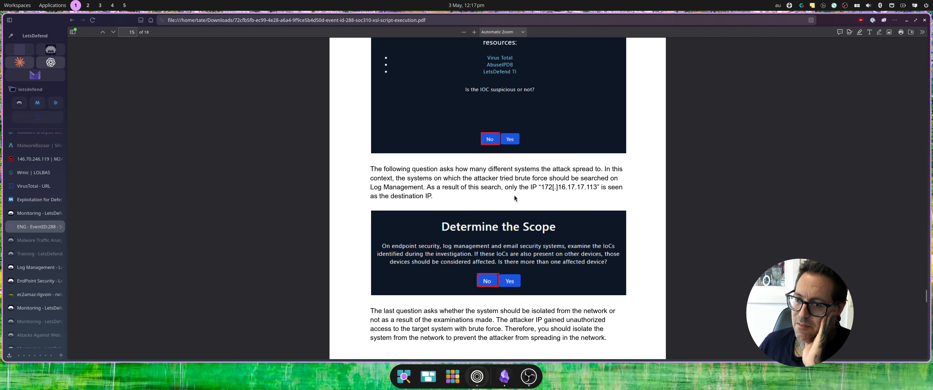
{"action": "scroll", "coordinate": [507, 195], "scroll_direction": "down", "scroll_amount": 3}
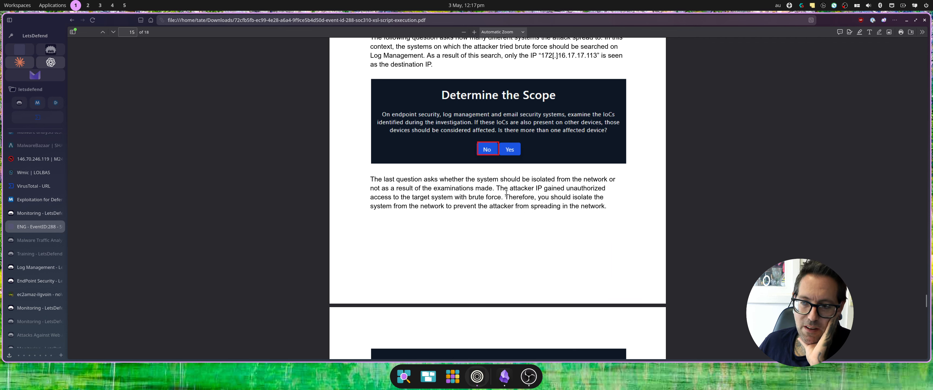
{"action": "scroll", "coordinate": [496, 152], "scroll_direction": "up", "scroll_amount": 3}
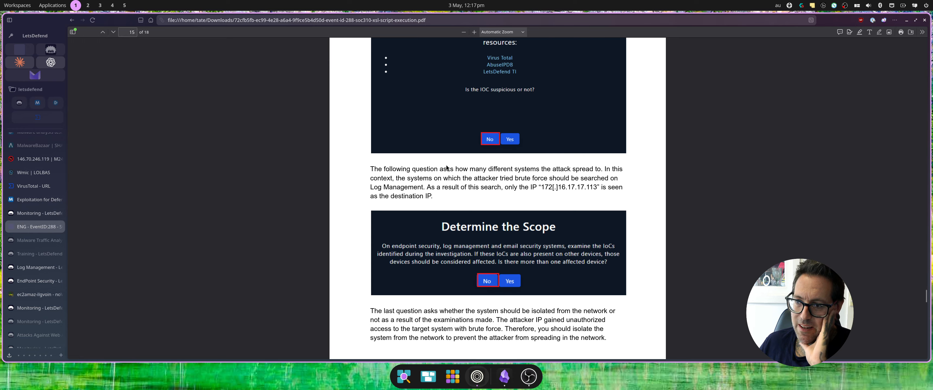
{"action": "scroll", "coordinate": [435, 189], "scroll_direction": "down", "scroll_amount": 2}
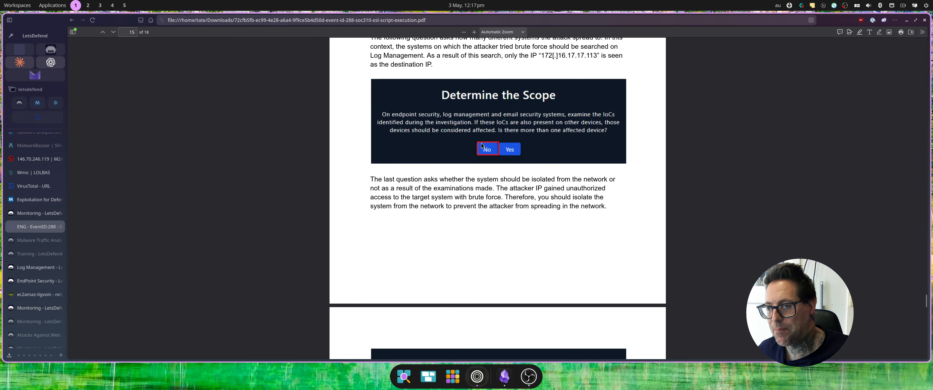
Review the report's device isolation answer, detection rule, Containment section and Lesson Learned points.
{"action": "scroll", "coordinate": [557, 206], "scroll_direction": "down", "scroll_amount": 5}
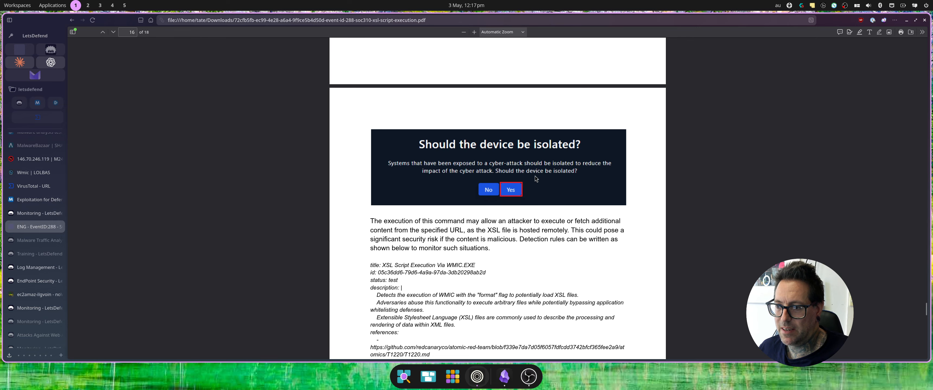
{"action": "scroll", "coordinate": [527, 209], "scroll_direction": "down", "scroll_amount": 5}
{"action": "scroll", "coordinate": [526, 208], "scroll_direction": "down", "scroll_amount": 8}
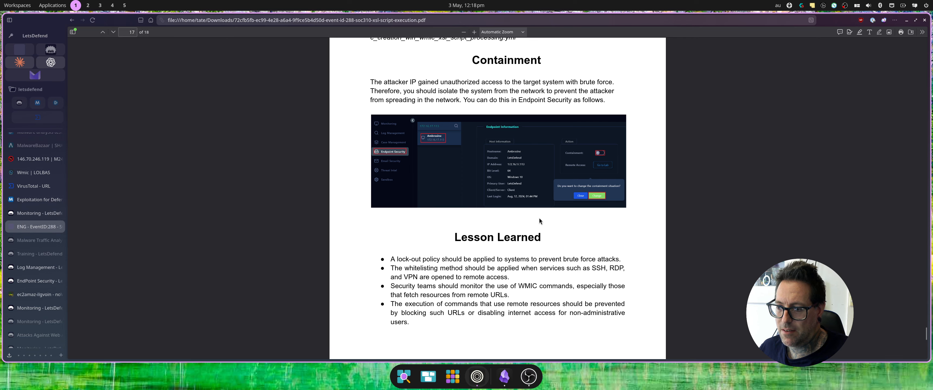
Examine the report's appendix, covering the MITRE technique map and the IP, host and URL entries in the Artifacts table.
{"action": "scroll", "coordinate": [536, 221], "scroll_direction": "down", "scroll_amount": 5}
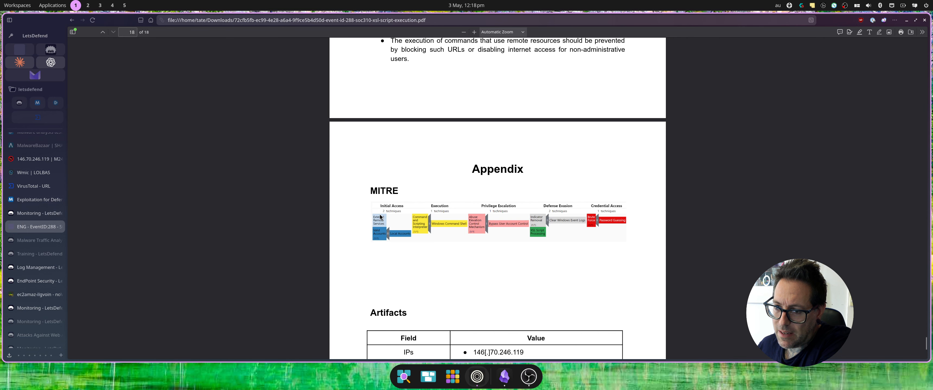
{"action": "scroll", "coordinate": [381, 217], "scroll_direction": "down", "scroll_amount": 5}
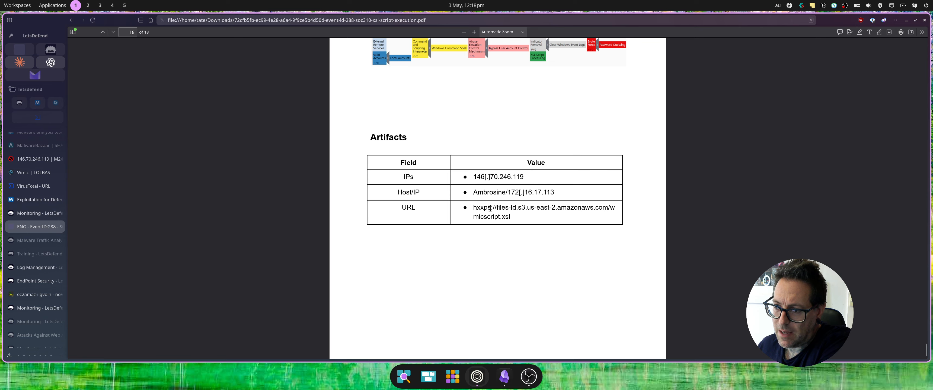
{"action": "double_click", "coordinate": [483, 191]}
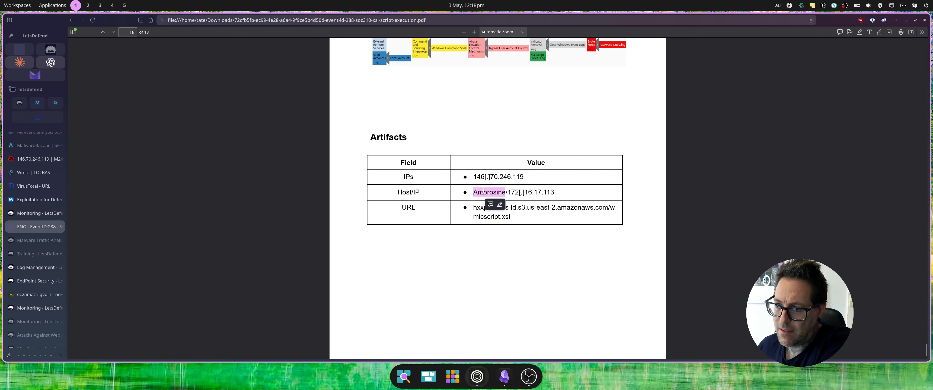
{"action": "triple_click", "coordinate": [535, 193]}
{"action": "triple_click", "coordinate": [505, 178]}
{"action": "left_click", "coordinate": [490, 222]}
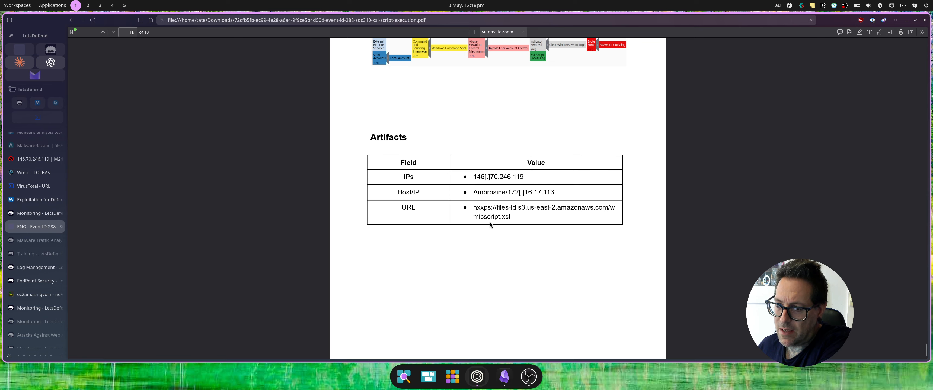
{"action": "double_click", "coordinate": [489, 222]}
{"action": "scroll", "coordinate": [526, 319], "scroll_direction": "down", "scroll_amount": 2}
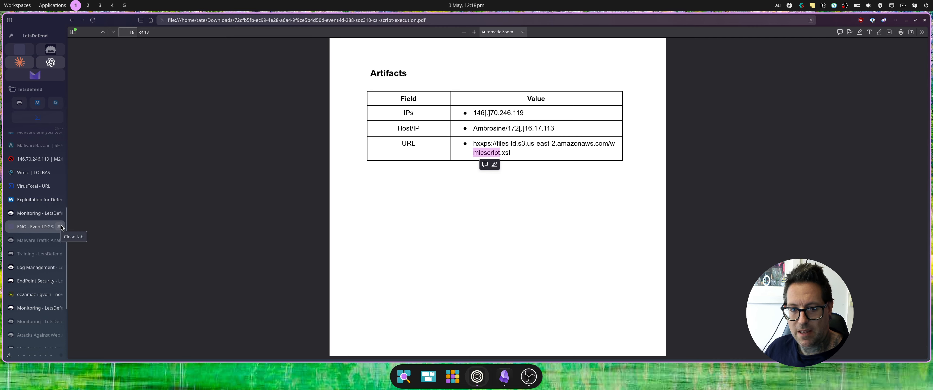
Return to the closed alert in LetsDefend, dismiss the explanation, and review the playbook answers and analyst note.
{"action": "left_click", "coordinate": [54, 216]}
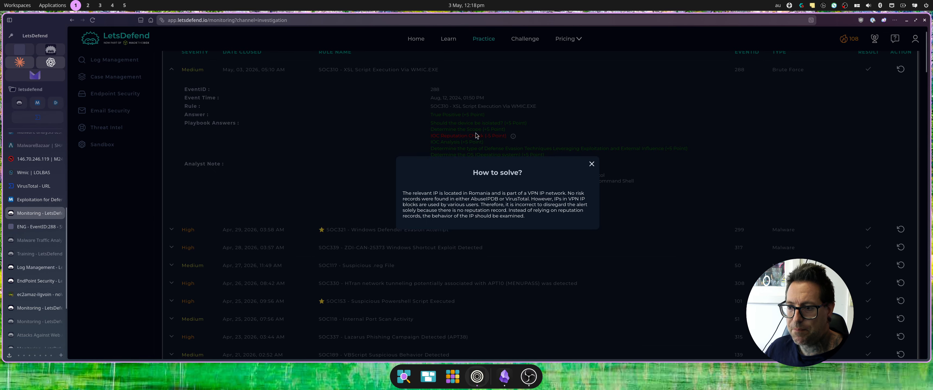
{"action": "left_click", "coordinate": [566, 150]}
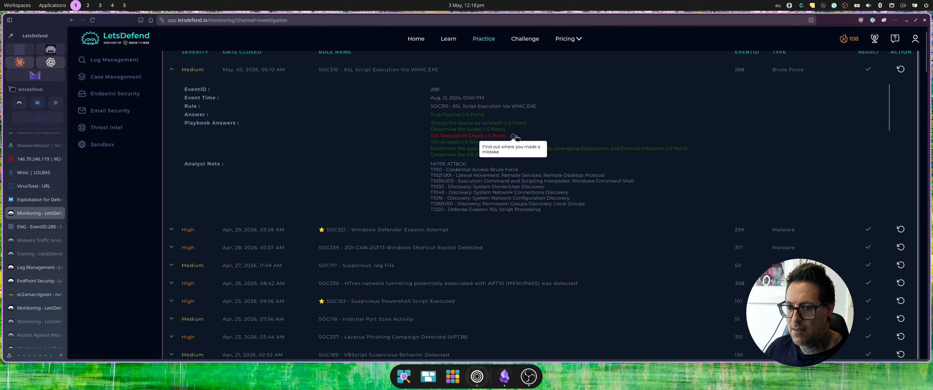
{"action": "scroll", "coordinate": [517, 139], "scroll_direction": "up", "scroll_amount": 2}
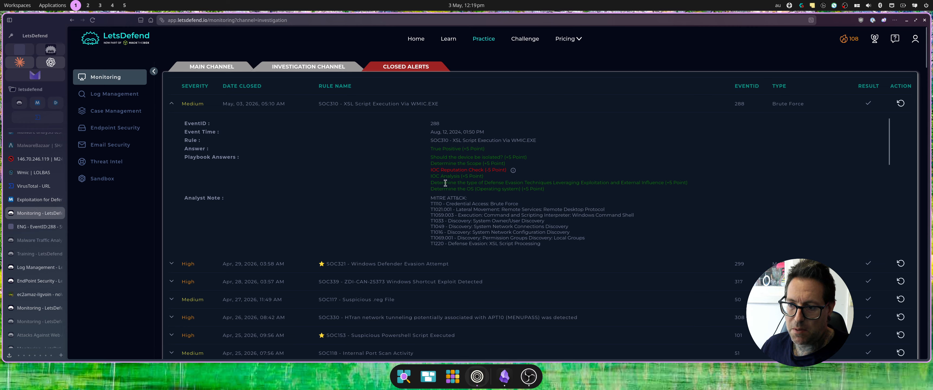
{"action": "mouse_move", "coordinate": [521, 172]}
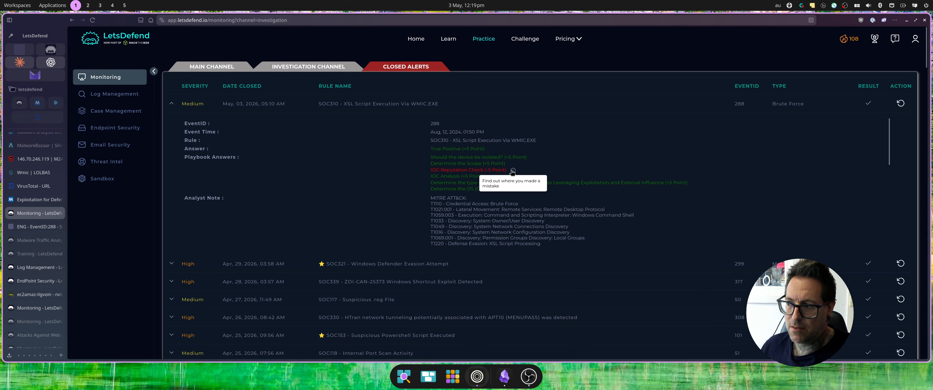
{"action": "scroll", "coordinate": [496, 202], "scroll_direction": "down", "scroll_amount": 5}
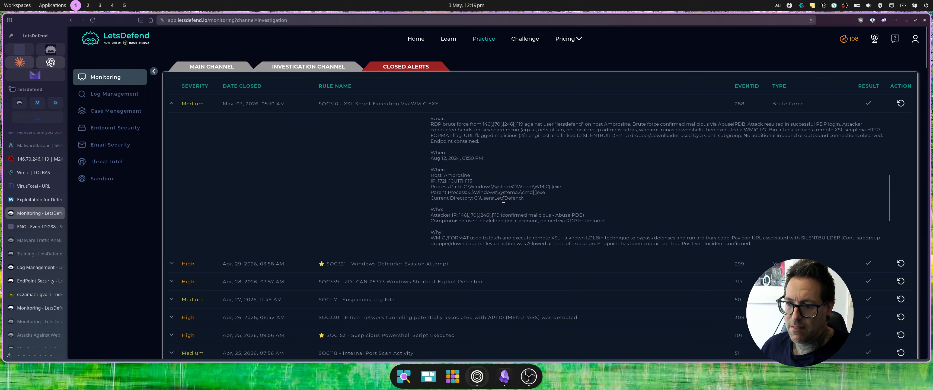
{"action": "scroll", "coordinate": [478, 192], "scroll_direction": "up", "scroll_amount": 5}
{"action": "scroll", "coordinate": [467, 197], "scroll_direction": "up", "scroll_amount": 1}
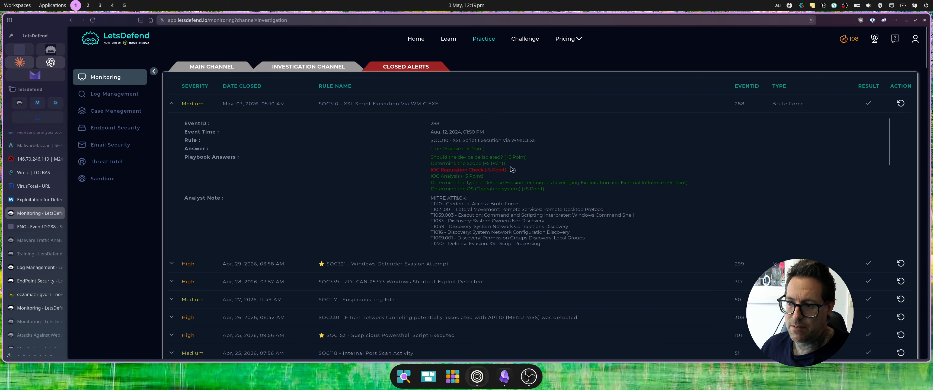